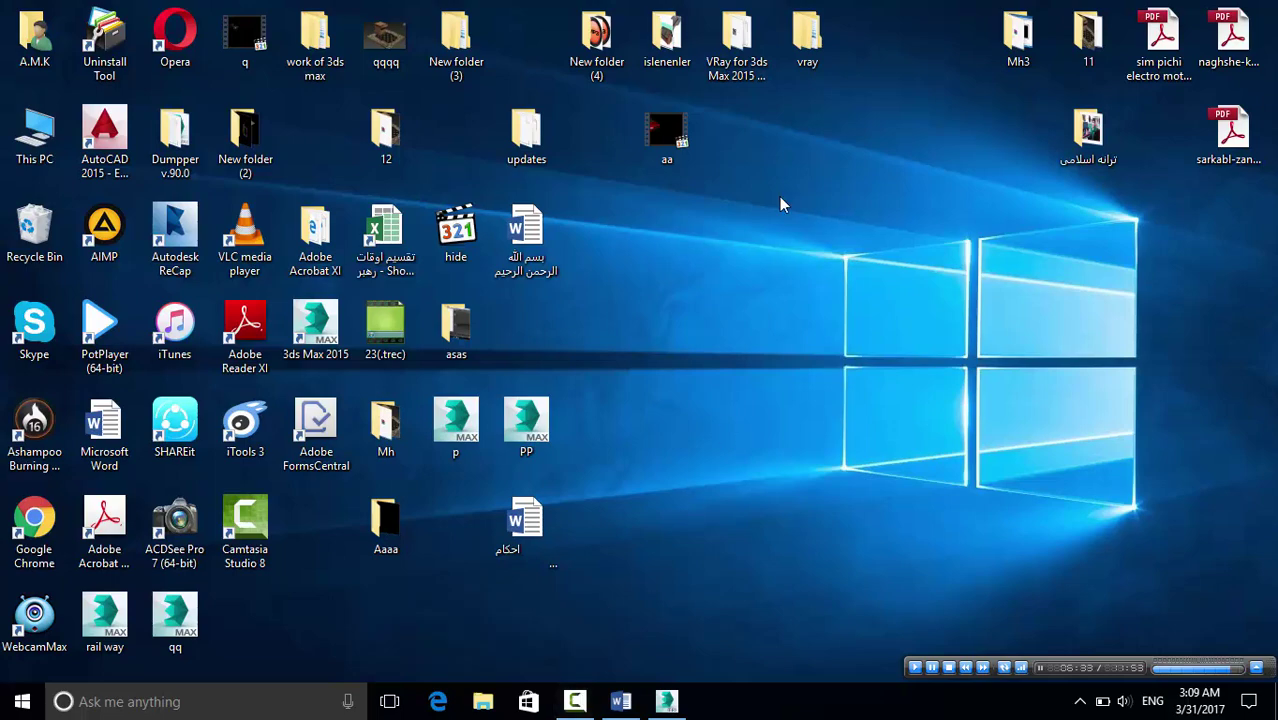
Refresh the Windows desktop three times, then restore the 3ds Max window from the taskbar.
{"action": "right_click", "coordinate": [780, 162]}
{"action": "right_click", "coordinate": [823, 245]}
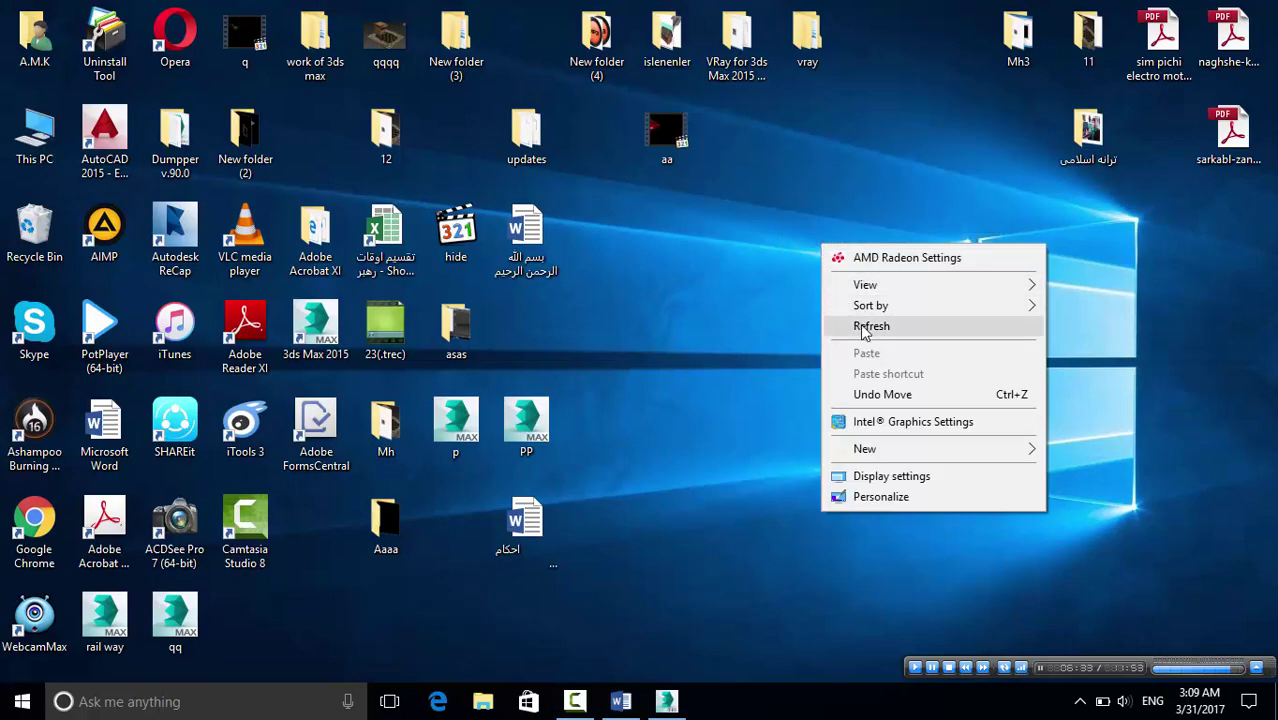
{"action": "left_click", "coordinate": [843, 326]}
{"action": "right_click", "coordinate": [806, 163]}
{"action": "left_click", "coordinate": [857, 246]}
{"action": "right_click", "coordinate": [805, 177]}
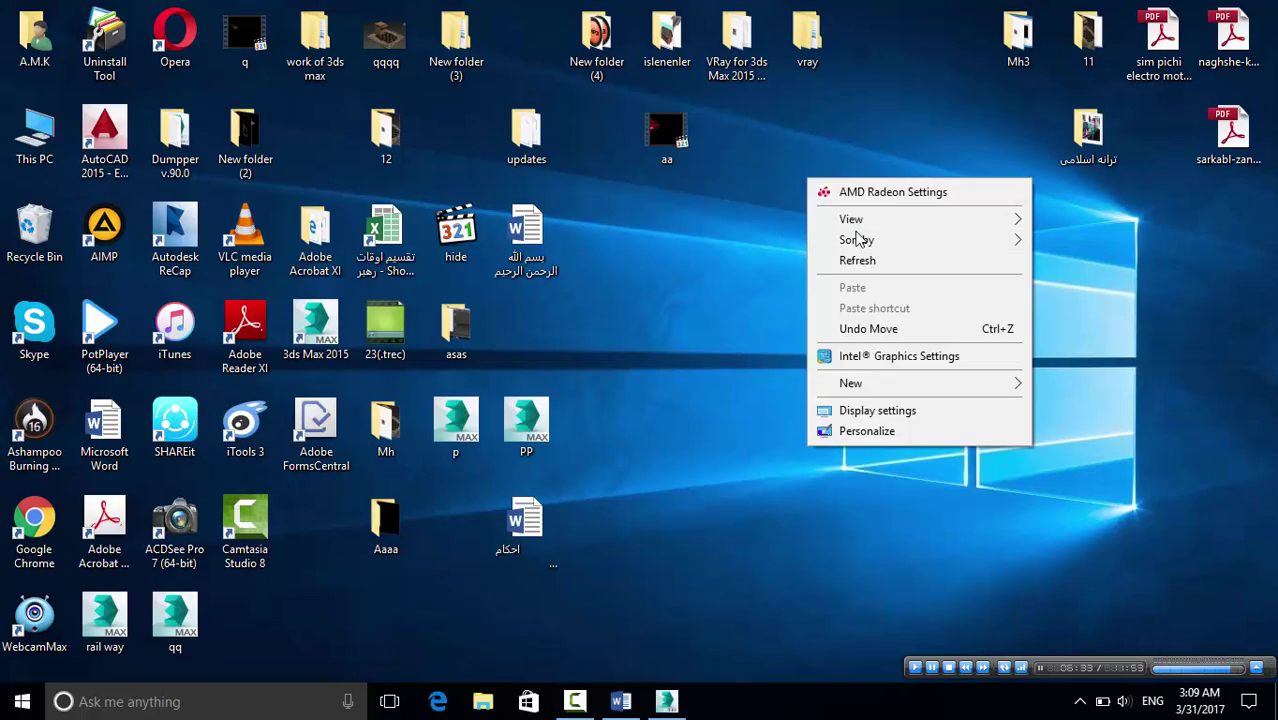
{"action": "left_click", "coordinate": [876, 261]}
{"action": "left_click", "coordinate": [668, 702]}
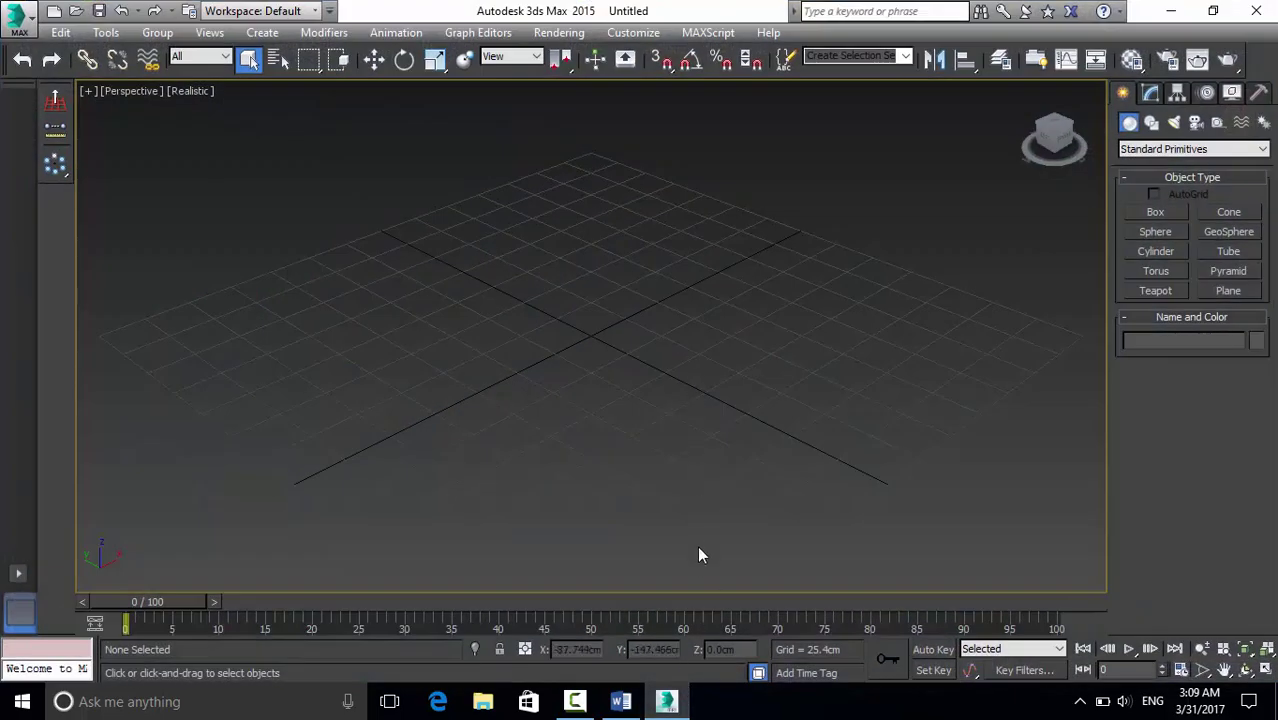
Create a sphere of radius 77.08 cm at the grid centre in the Perspective view.
{"action": "key", "text": "alt+w"}
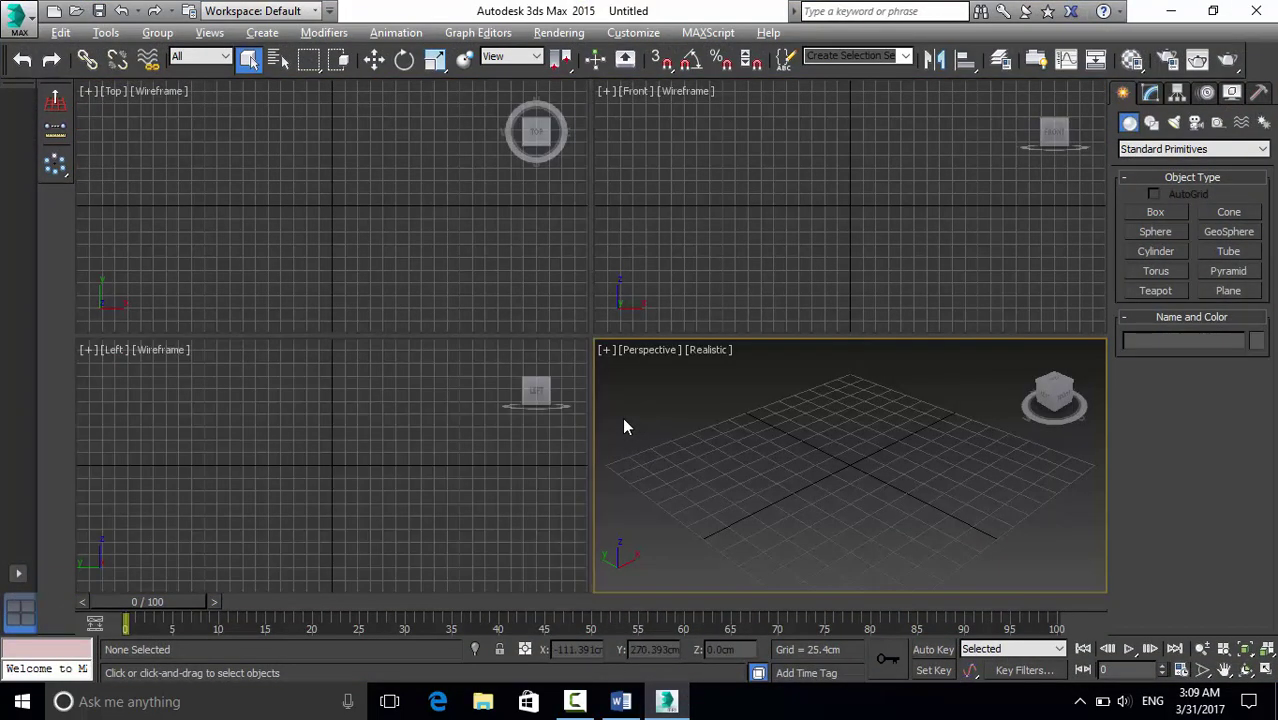
{"action": "key", "text": "alt+w"}
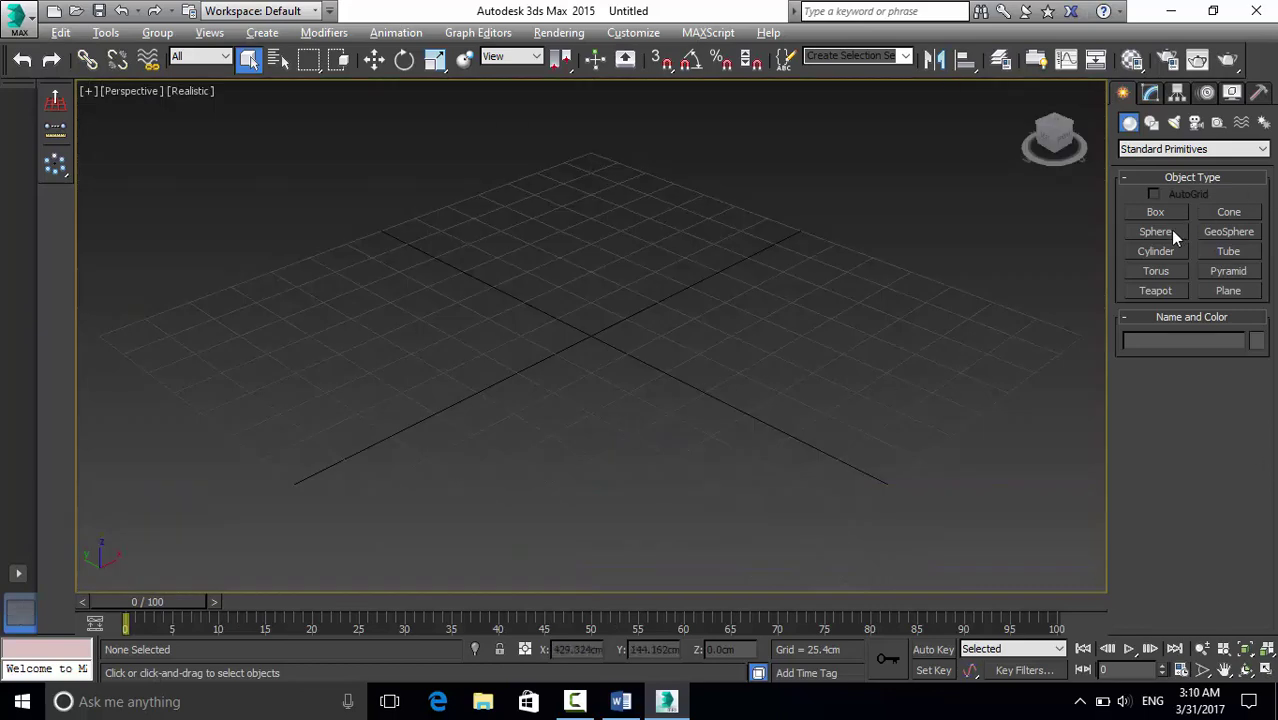
{"action": "left_click", "coordinate": [1165, 232]}
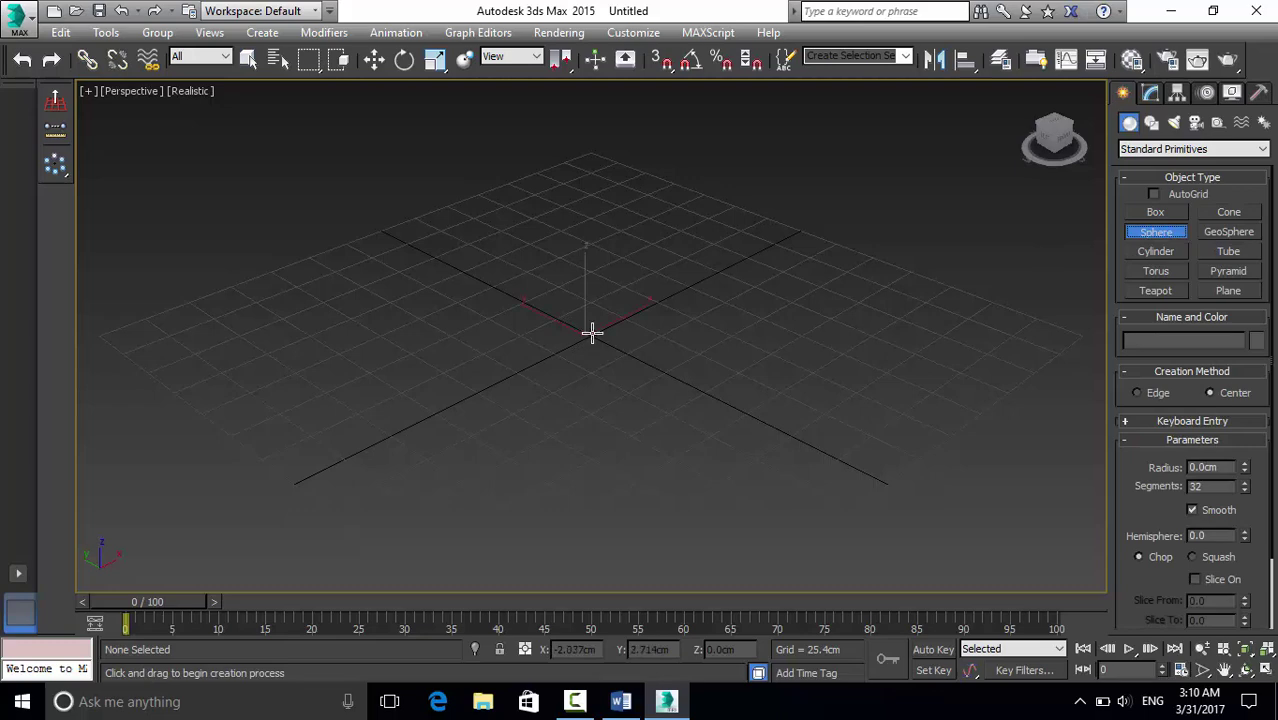
{"action": "left_click_drag", "start_coordinate": [583, 336], "coordinate": [735, 357]}
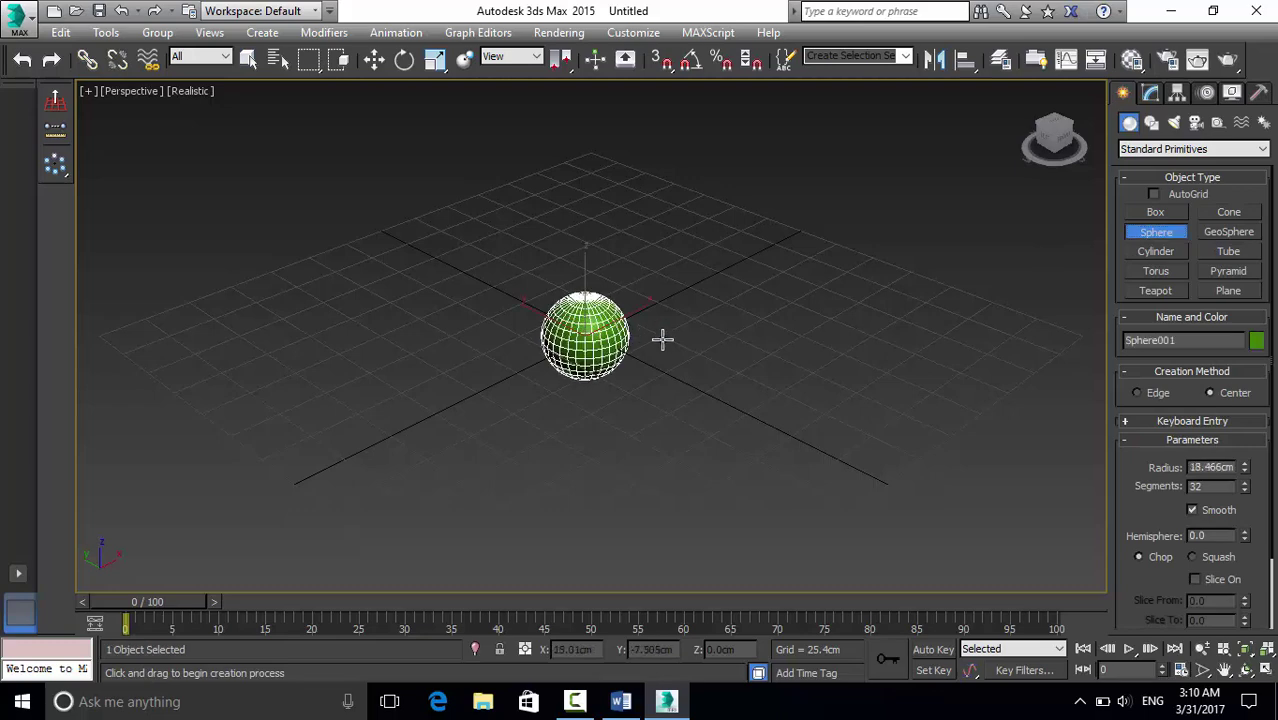
{"action": "right_click", "coordinate": [838, 313]}
Scale the sphere along Z to about 103% so it is slightly taller.
{"action": "left_click", "coordinate": [436, 59]}
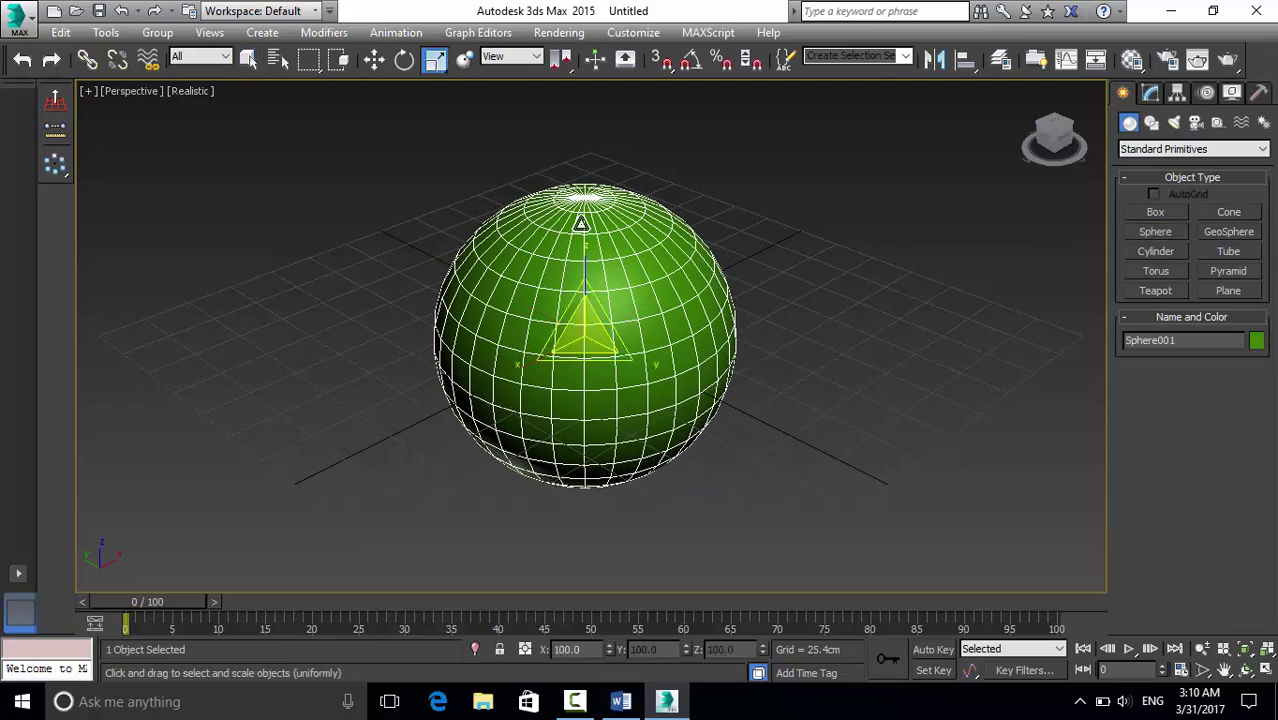
{"action": "mouse_move", "coordinate": [588, 285]}
{"action": "left_mouse_down"}
{"action": "mouse_move", "coordinate": [587, 263]}
{"action": "mouse_move", "coordinate": [587, 290]}
{"action": "left_mouse_up"}
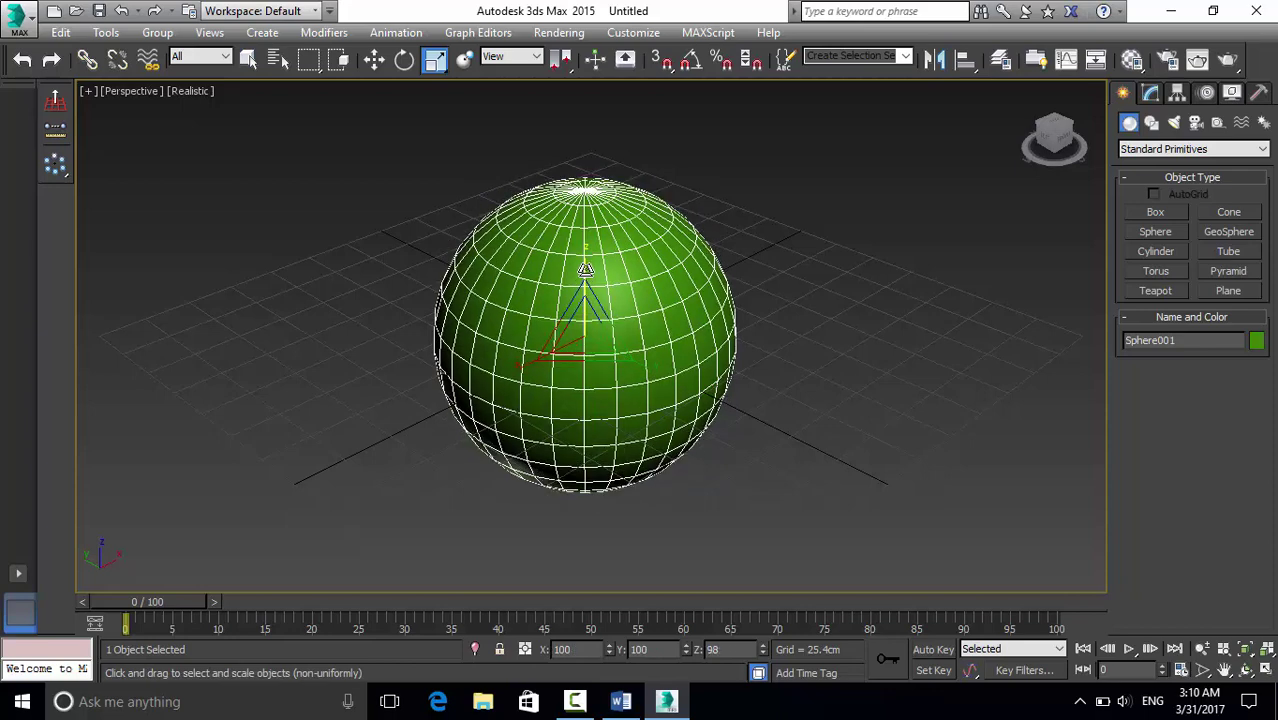
{"action": "left_click", "coordinate": [742, 252]}
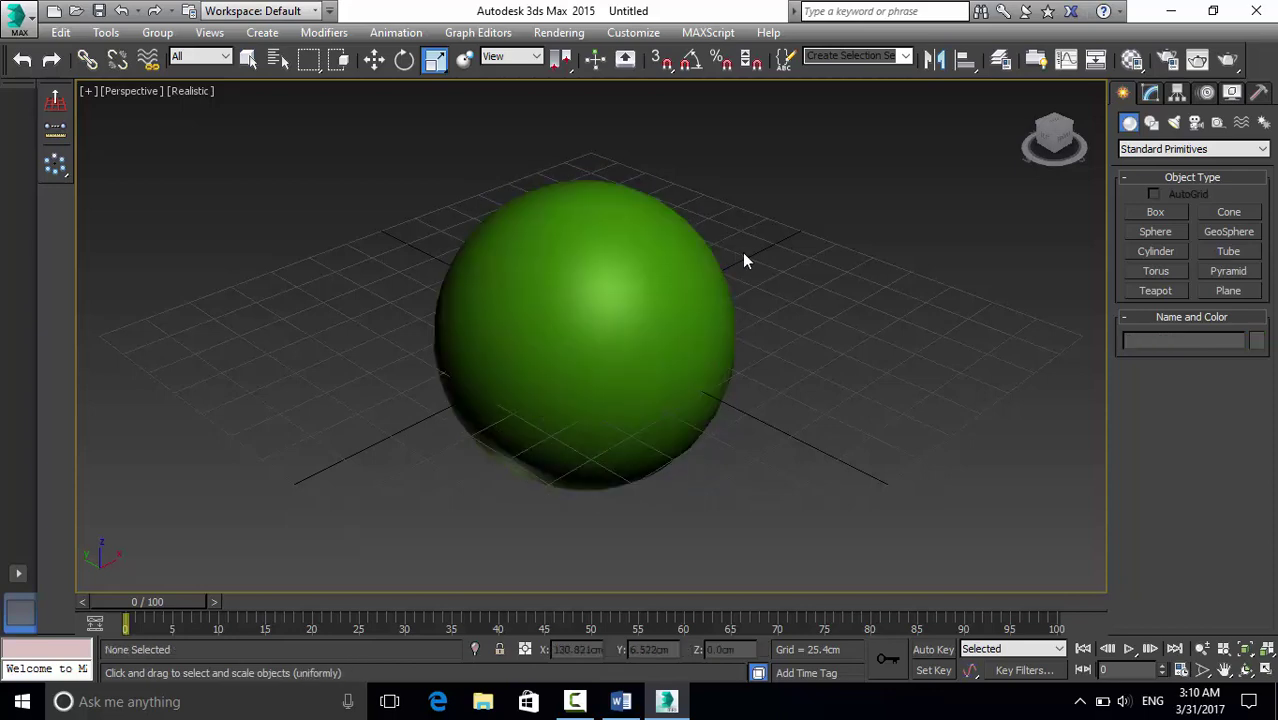
{"action": "left_click", "coordinate": [608, 262]}
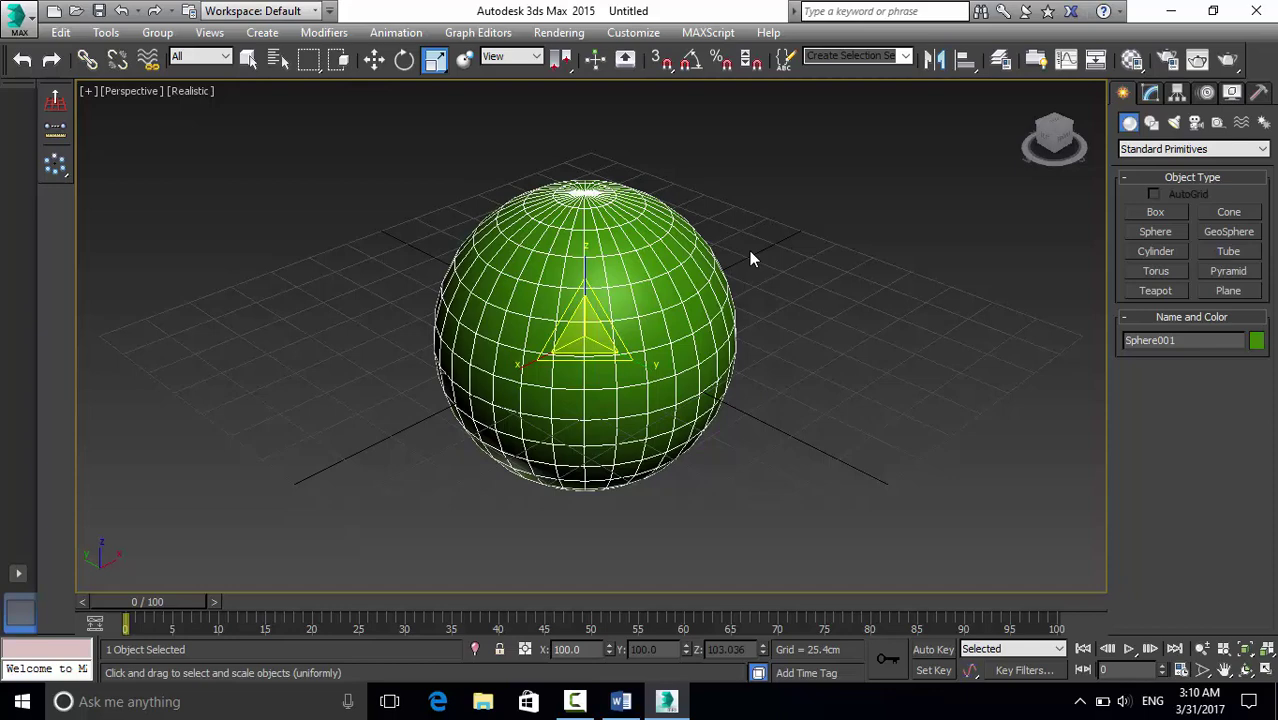
{"action": "scroll", "coordinate": [749, 251], "scroll_direction": "down", "scroll_amount": 3}
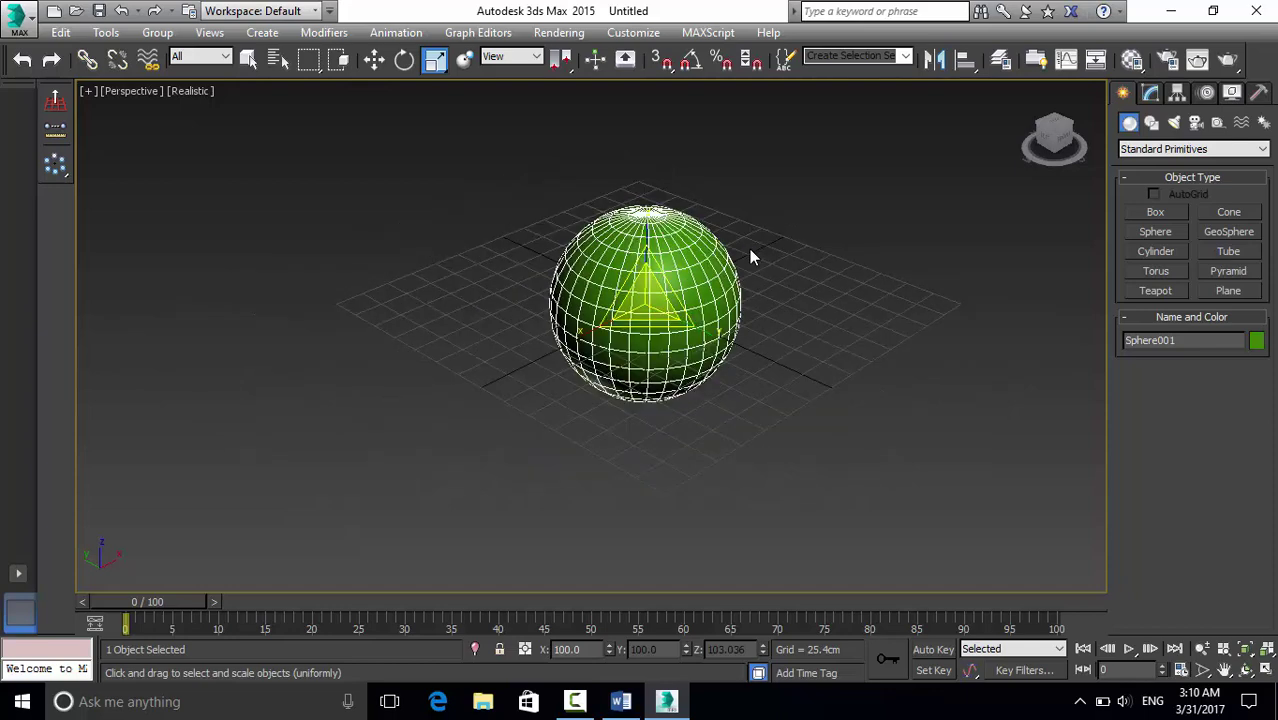
{"action": "scroll", "coordinate": [706, 272], "scroll_direction": "up", "scroll_amount": 3}
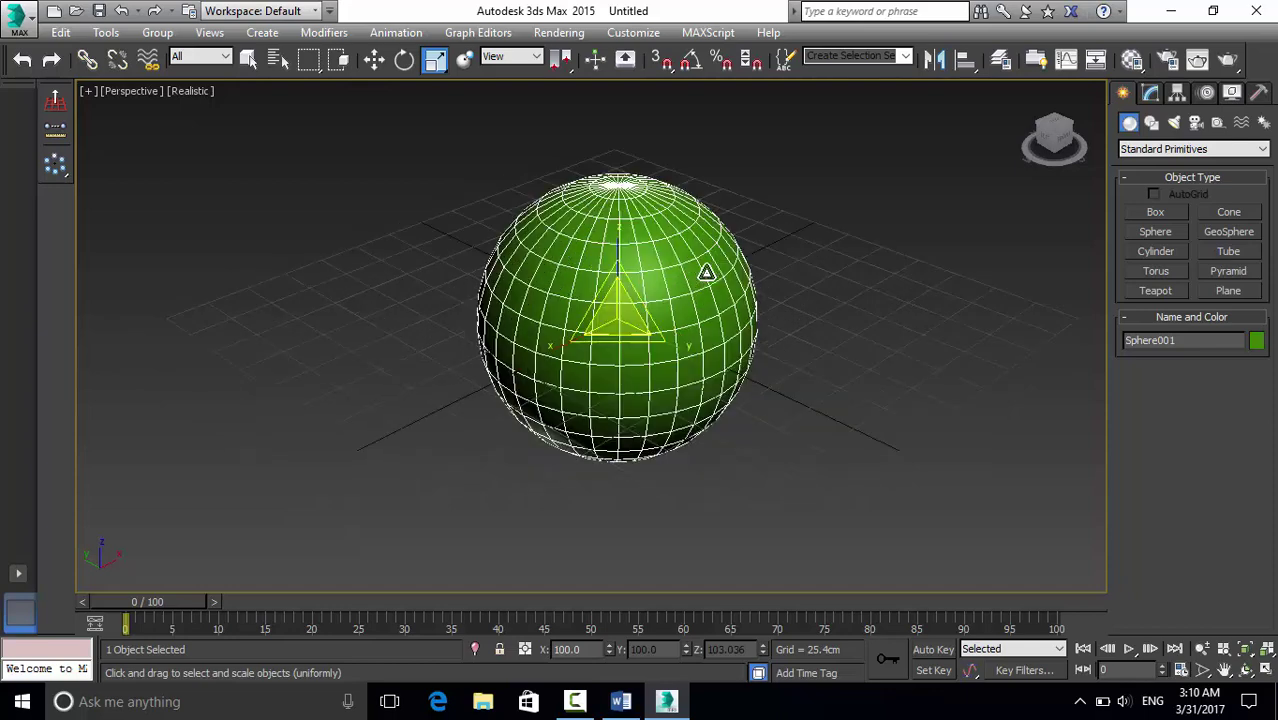
{"action": "left_click", "coordinate": [795, 287]}
{"action": "left_click", "coordinate": [684, 297]}
{"action": "left_click", "coordinate": [807, 319]}
Give a material a Finishes.Flooring.Rug.Braided.jpg bitmap as its Diffuse map and apply it to the sphere.
{"action": "key", "text": "m"}
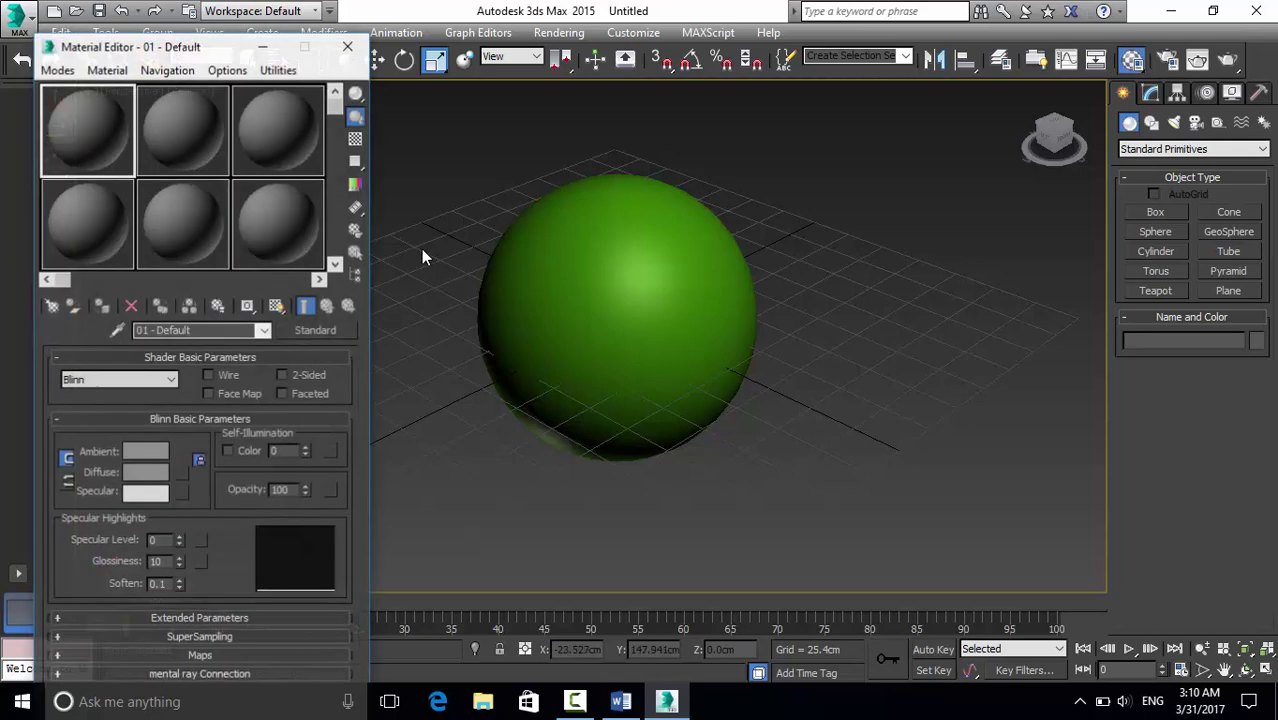
{"action": "left_click", "coordinate": [170, 657]}
{"action": "left_click", "coordinate": [249, 414]}
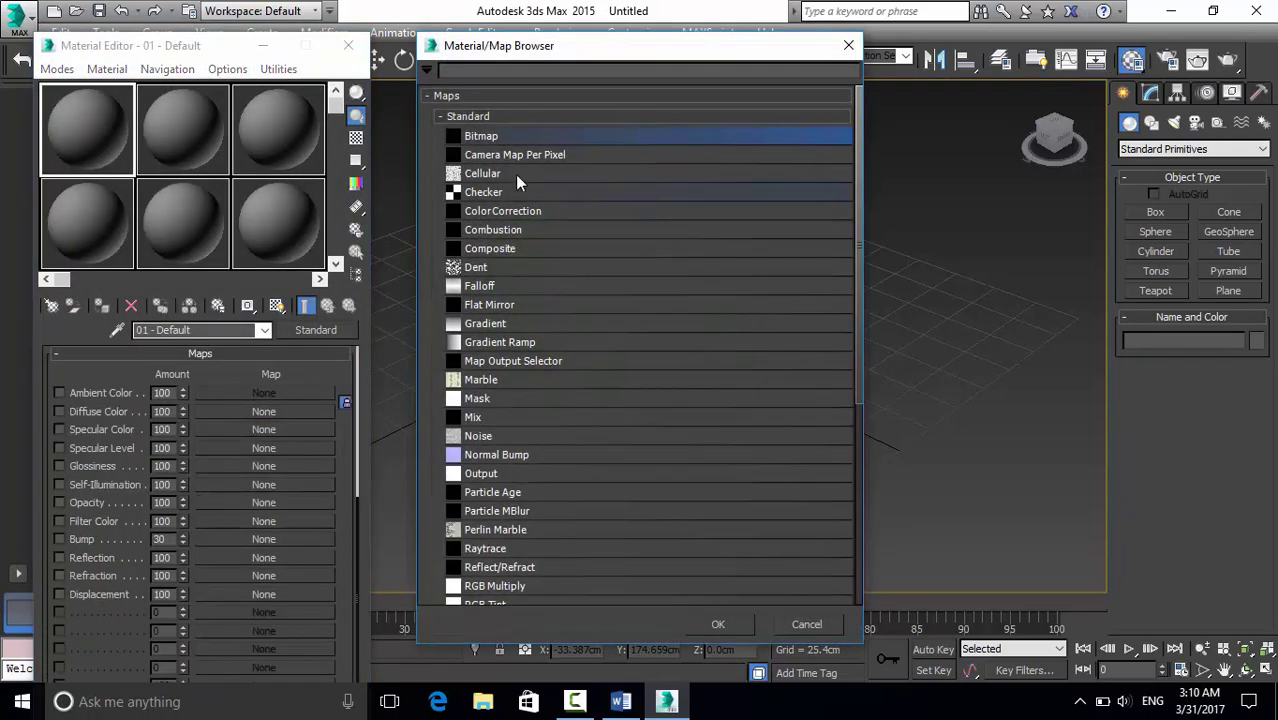
{"action": "double_click", "coordinate": [546, 135]}
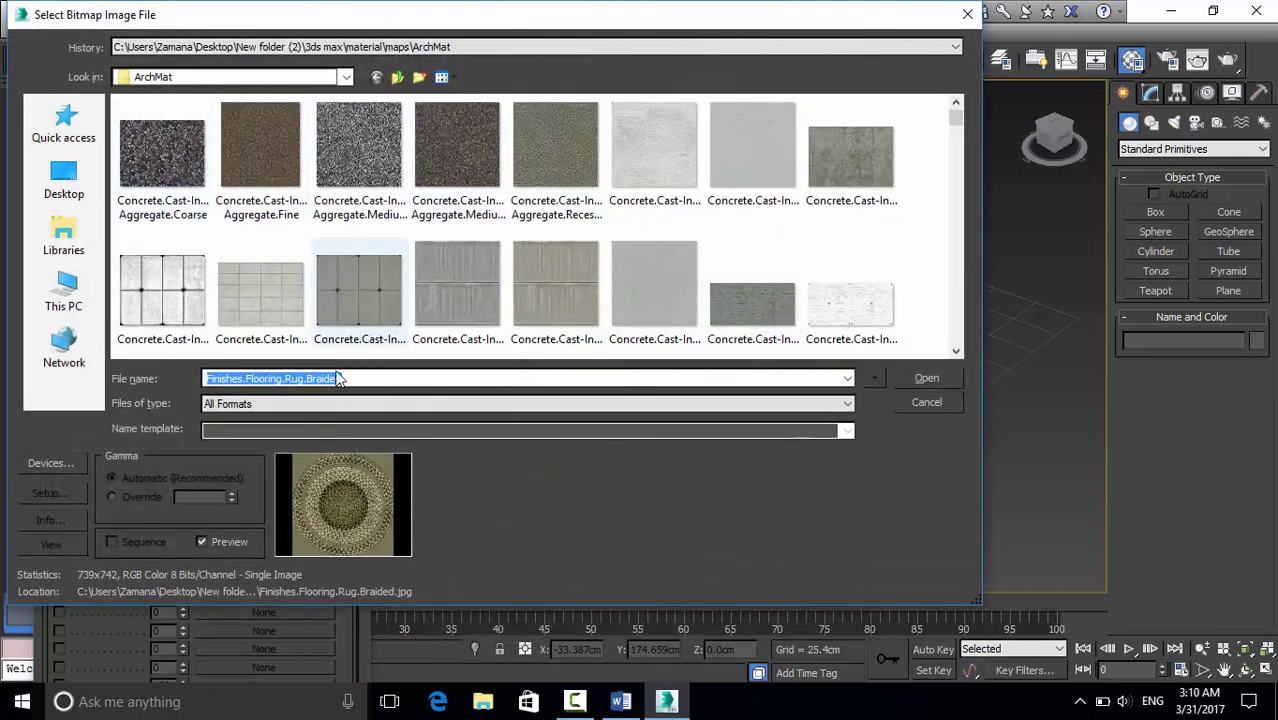
{"action": "left_click", "coordinate": [926, 378]}
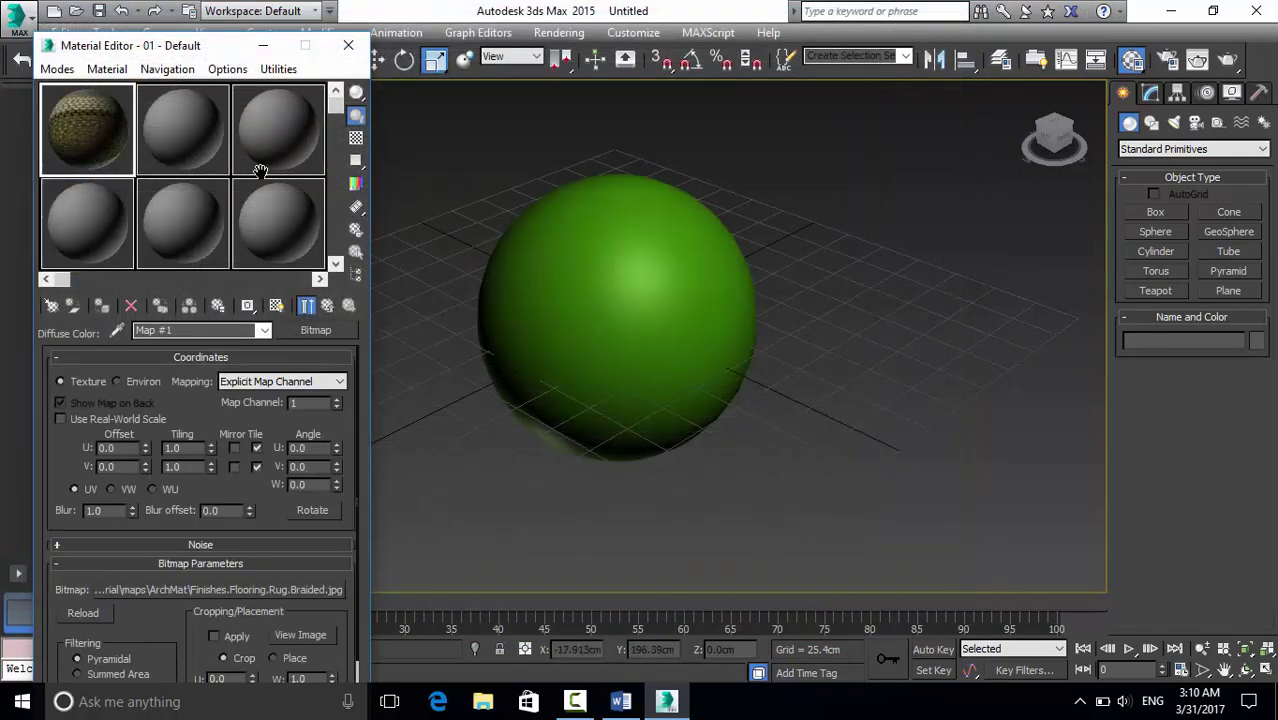
{"action": "left_click_drag", "start_coordinate": [88, 131], "coordinate": [602, 290]}
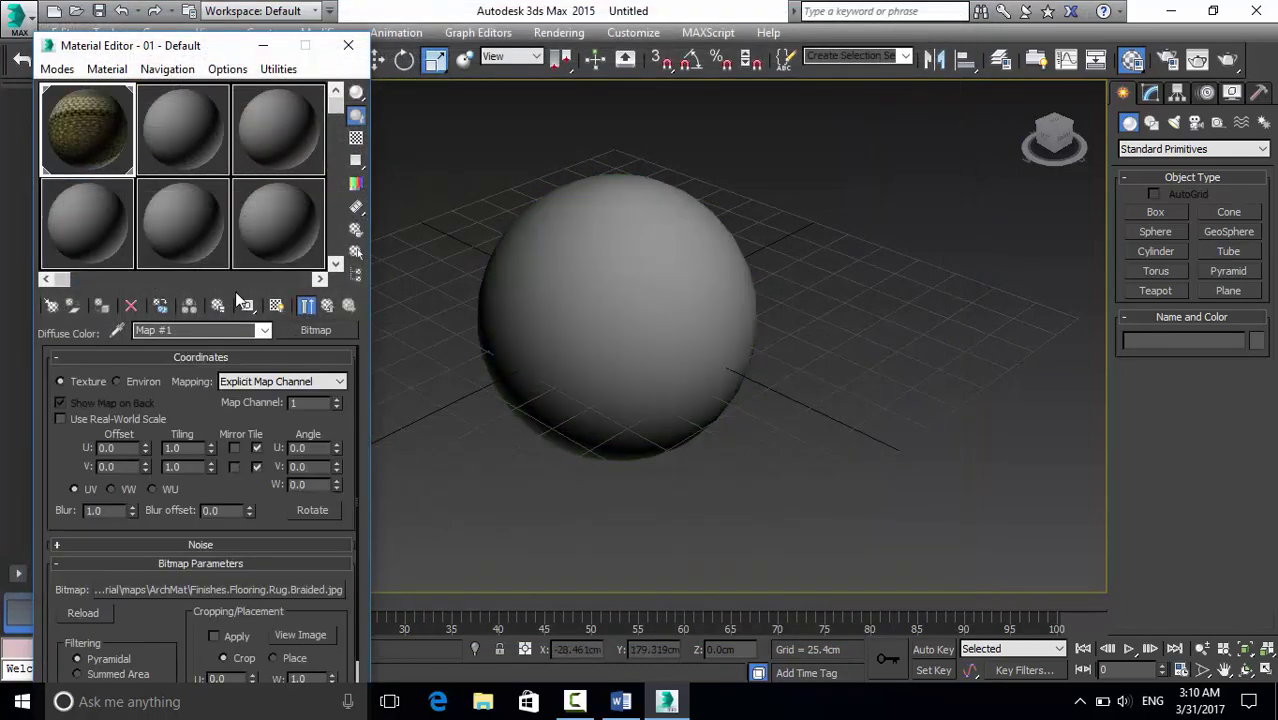
Show the texture in the viewport and set U Angle to -33 and U Offset to -1.17.
{"action": "left_click", "coordinate": [277, 306]}
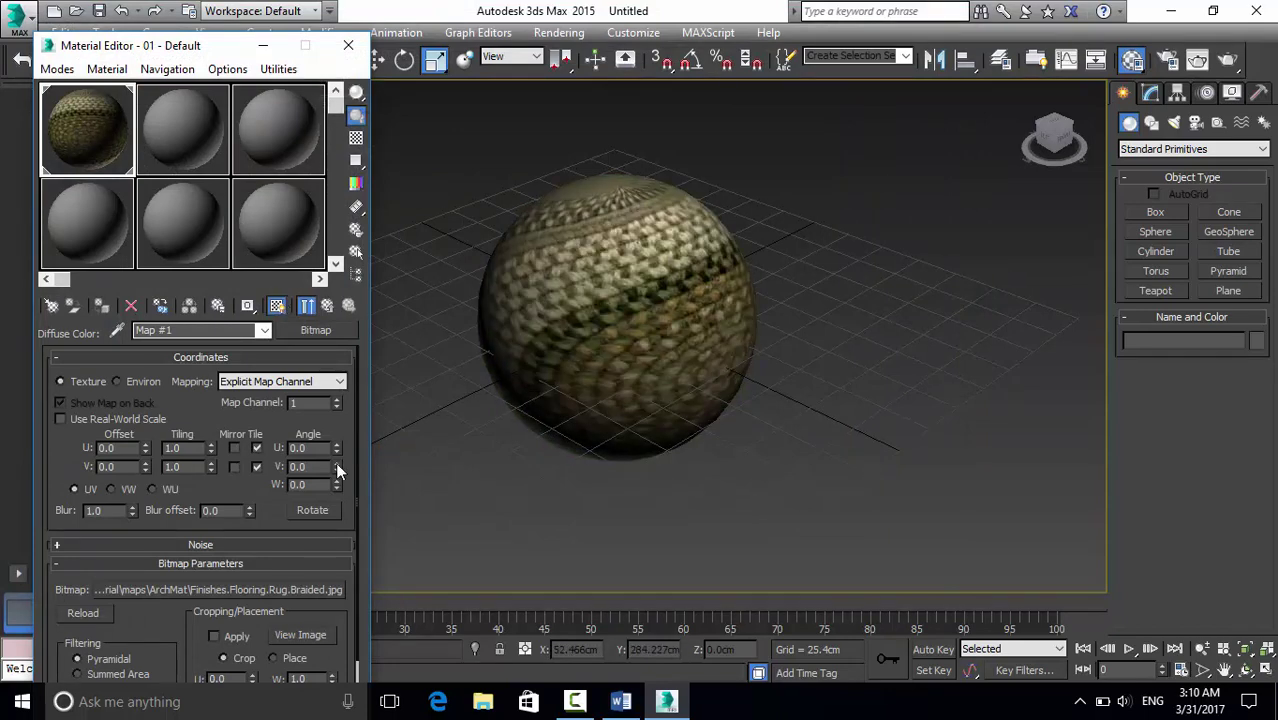
{"action": "left_click_drag", "start_coordinate": [337, 450], "coordinate": [338, 480]}
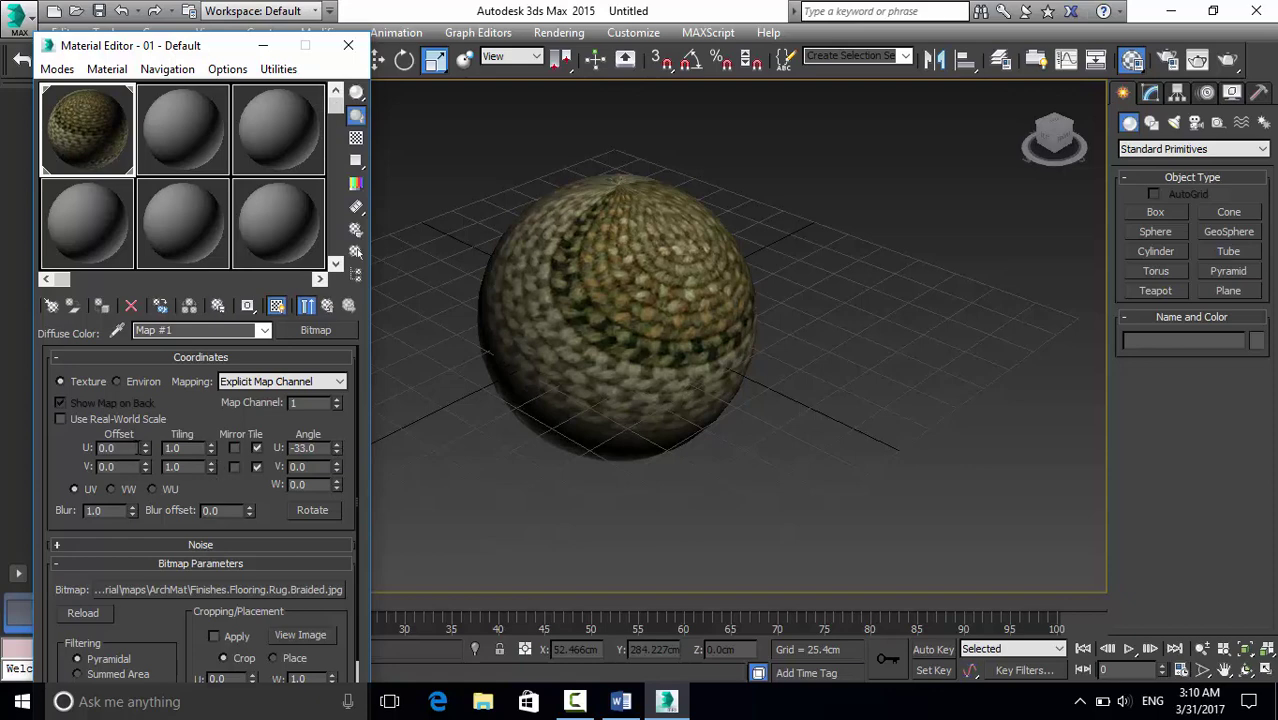
{"action": "left_click_drag", "start_coordinate": [145, 450], "coordinate": [145, 457]}
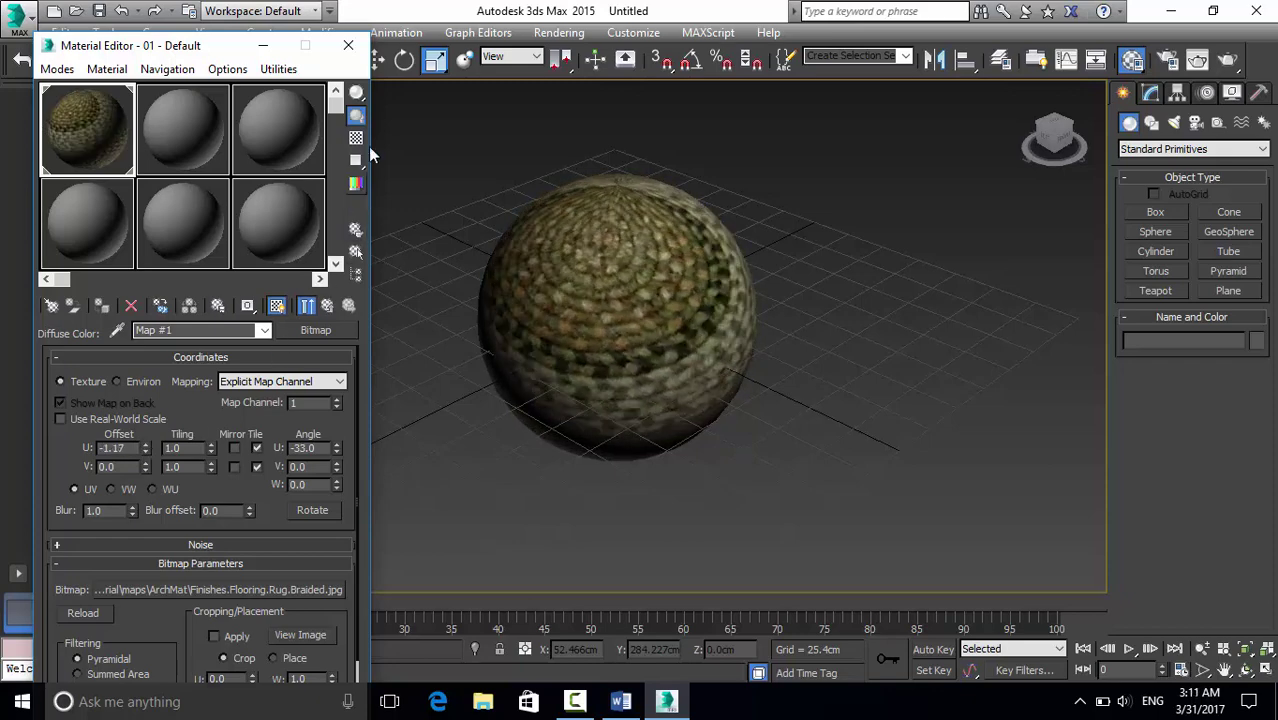
{"action": "left_click", "coordinate": [348, 46]}
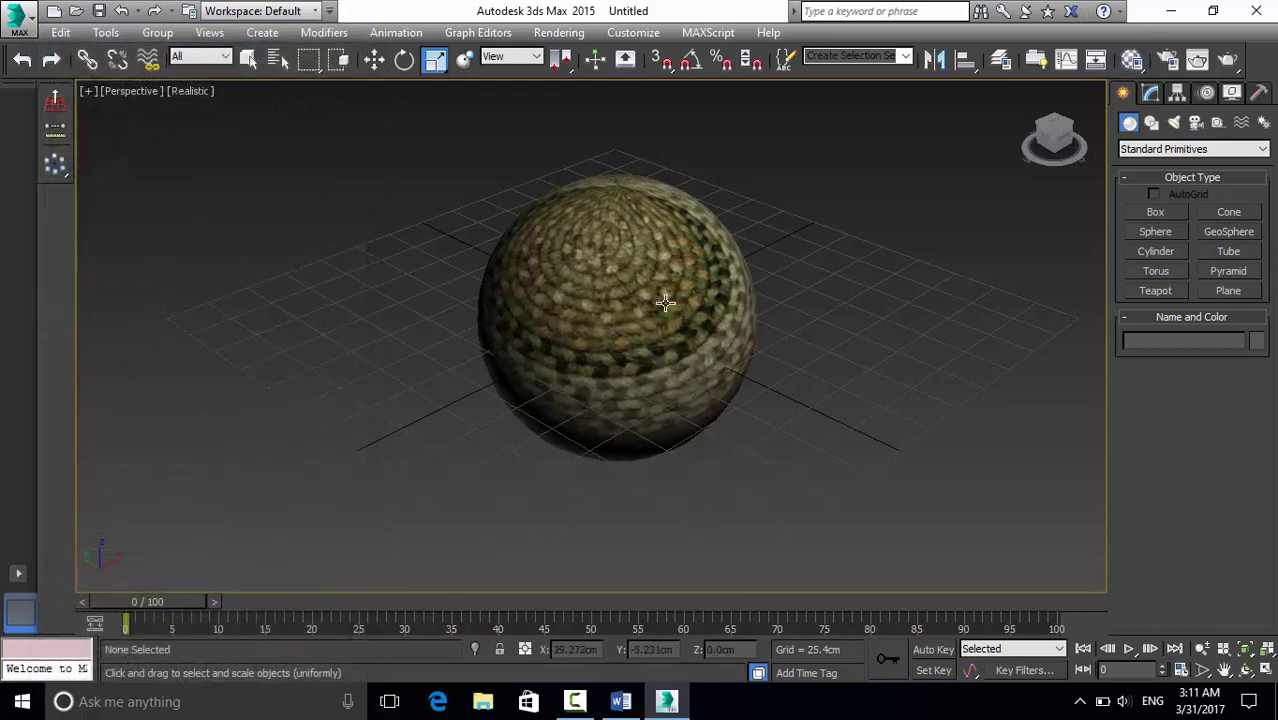
Move the textured sphere up above the grid and reselect it.
{"action": "left_click", "coordinate": [614, 232]}
{"action": "left_click", "coordinate": [374, 59]}
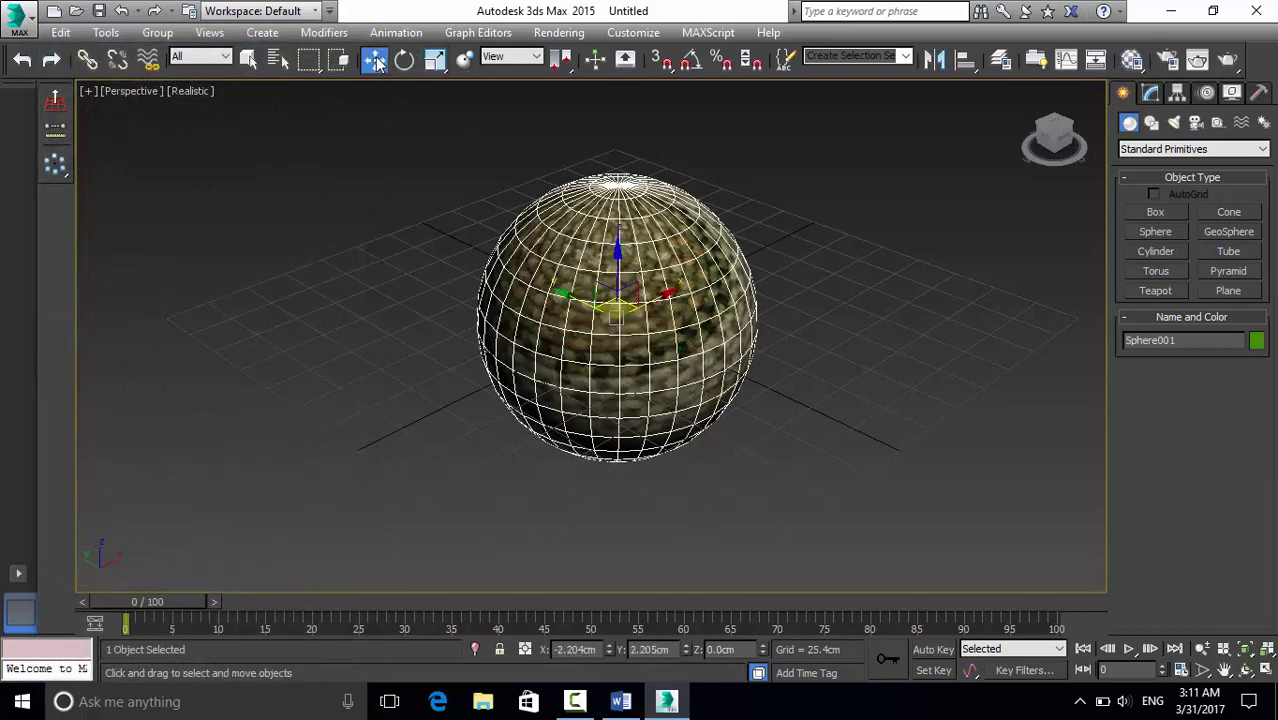
{"action": "left_click_drag", "start_coordinate": [620, 243], "coordinate": [617, 192]}
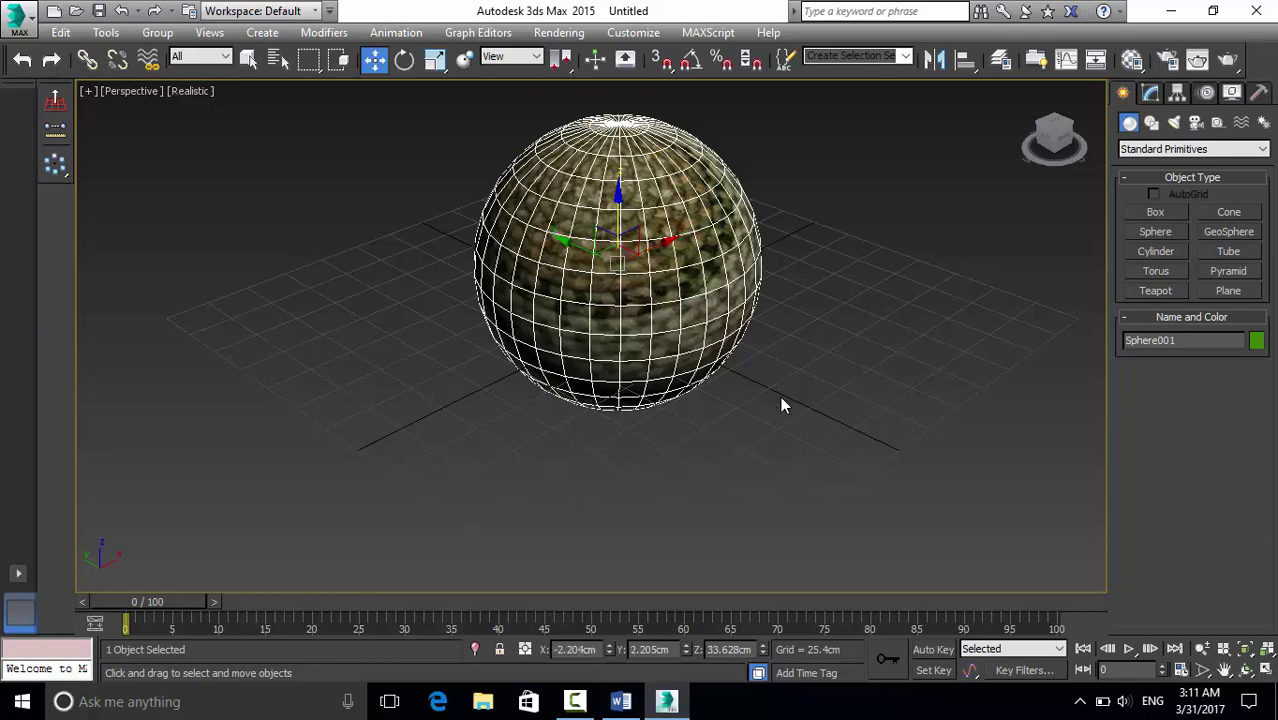
{"action": "left_click", "coordinate": [783, 405]}
{"action": "left_click", "coordinate": [576, 224]}
Turn on Affect Pivot Only for Sphere001, choose Rotate, and test-toggle Auto Key.
{"action": "left_click", "coordinate": [1178, 93]}
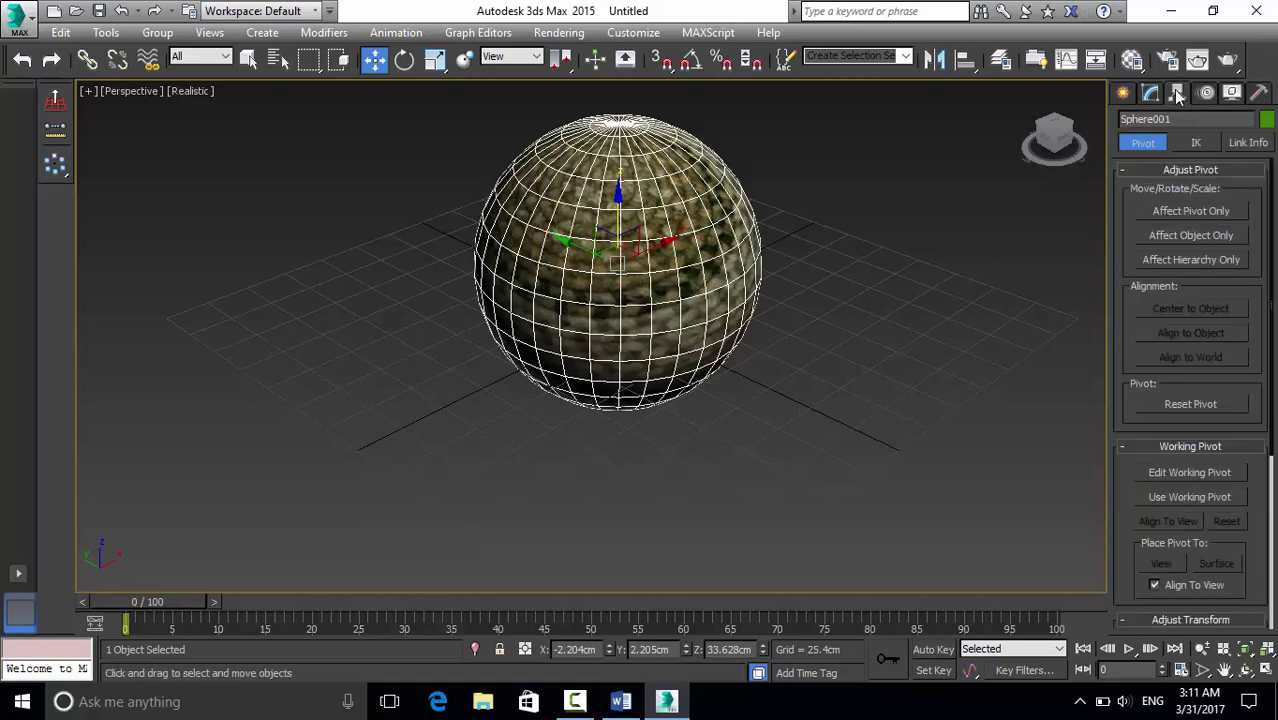
{"action": "left_click", "coordinate": [1165, 214]}
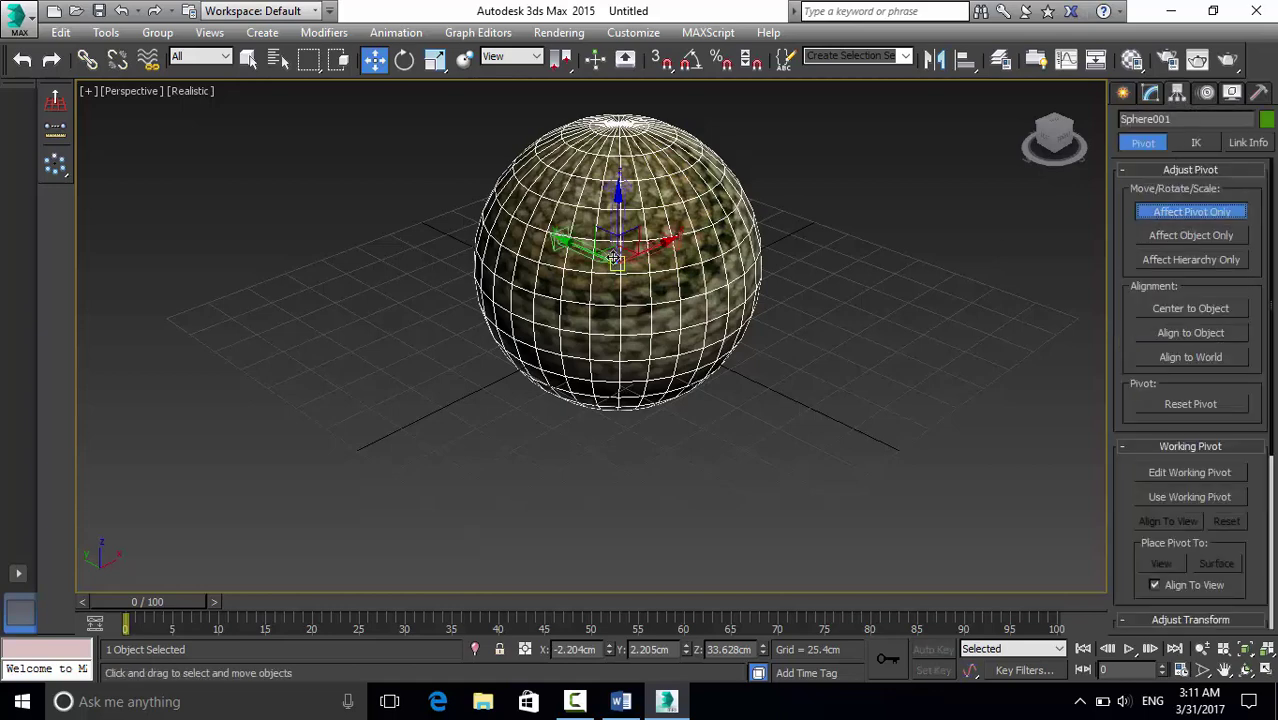
{"action": "left_click", "coordinate": [405, 62]}
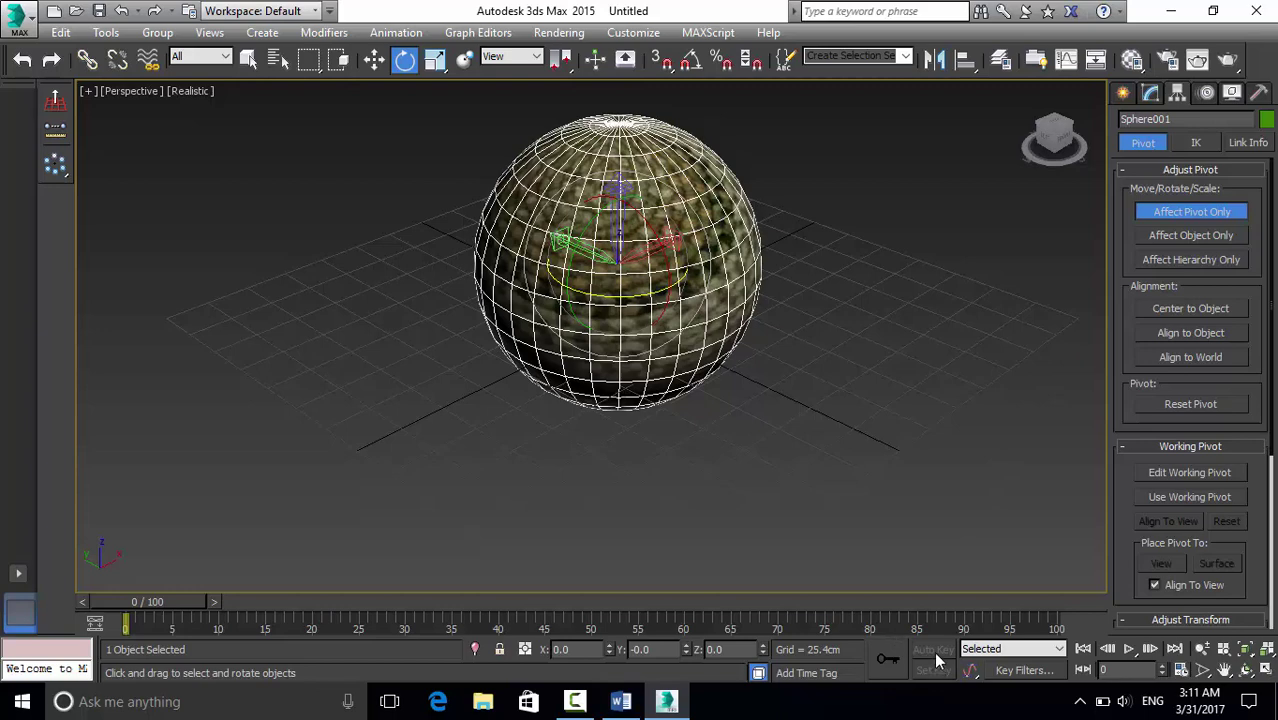
{"action": "left_click", "coordinate": [934, 651]}
{"action": "left_click", "coordinate": [934, 651]}
{"action": "left_click", "coordinate": [934, 651]}
{"action": "left_click", "coordinate": [934, 651]}
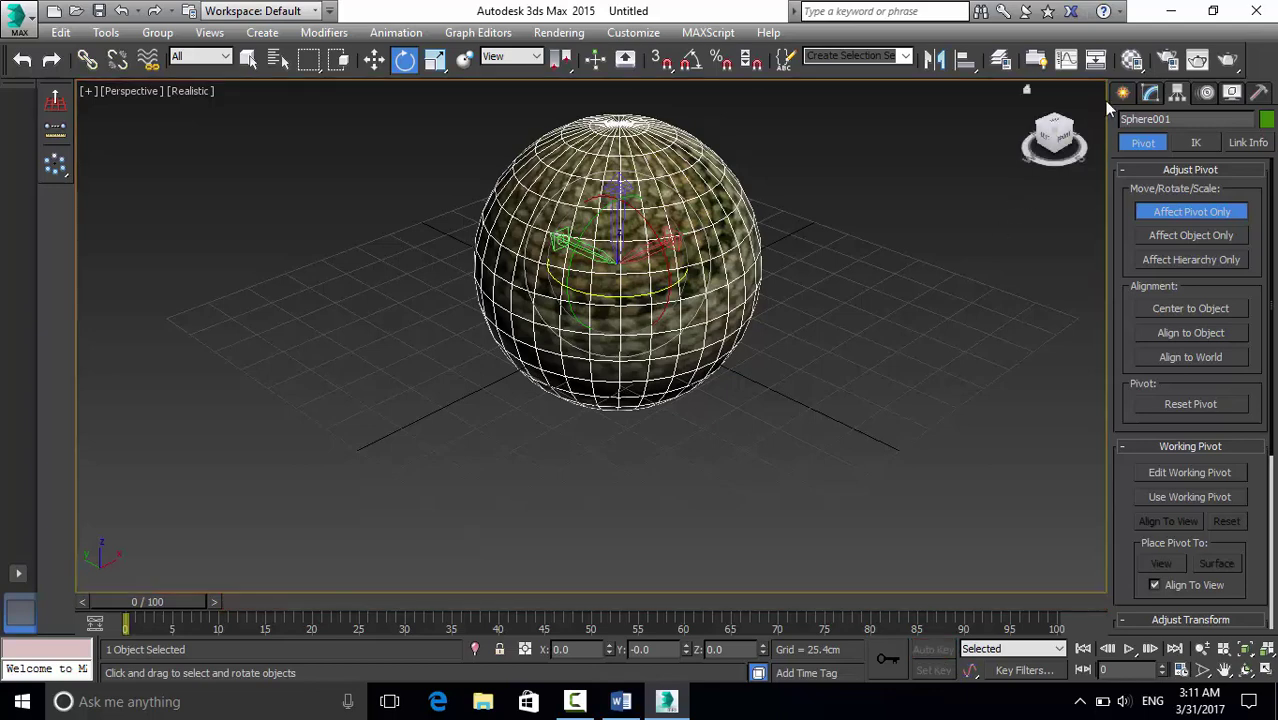
Switch between the Hierarchy and Create panels, ending on Create with Auto Key on.
{"action": "left_click", "coordinate": [934, 651]}
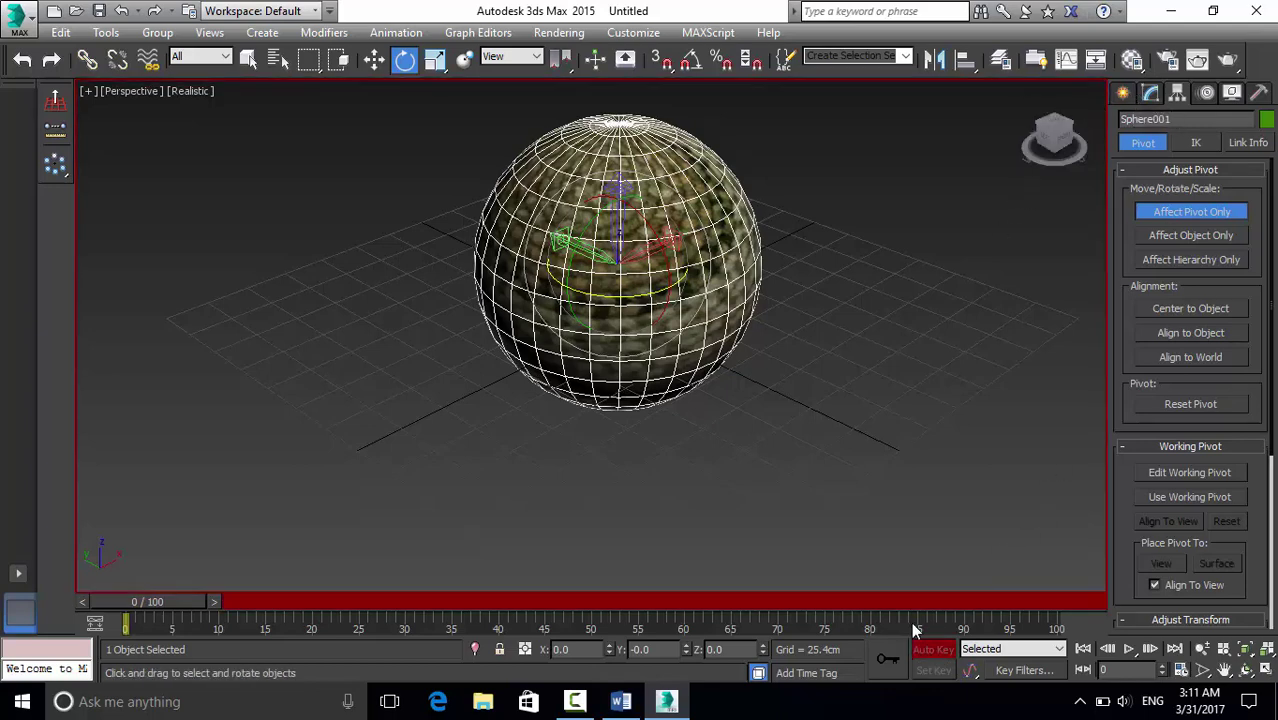
{"action": "left_click", "coordinate": [934, 651]}
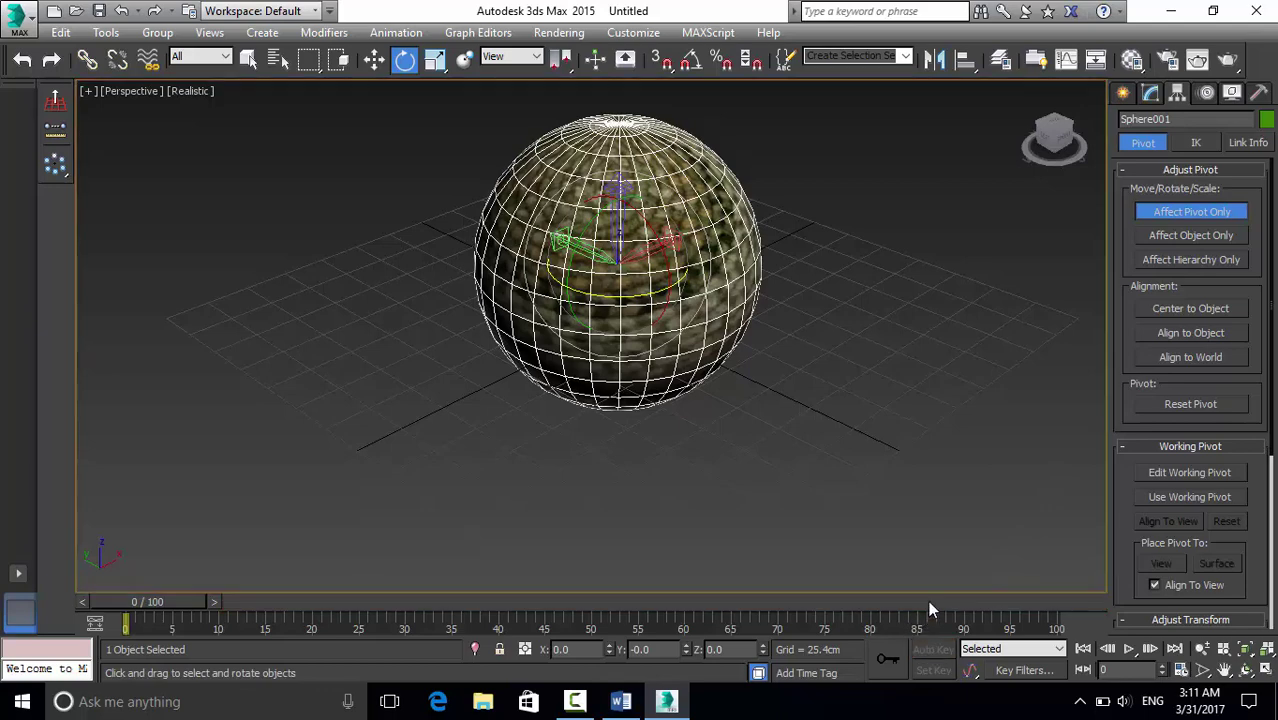
{"action": "left_click", "coordinate": [1124, 93]}
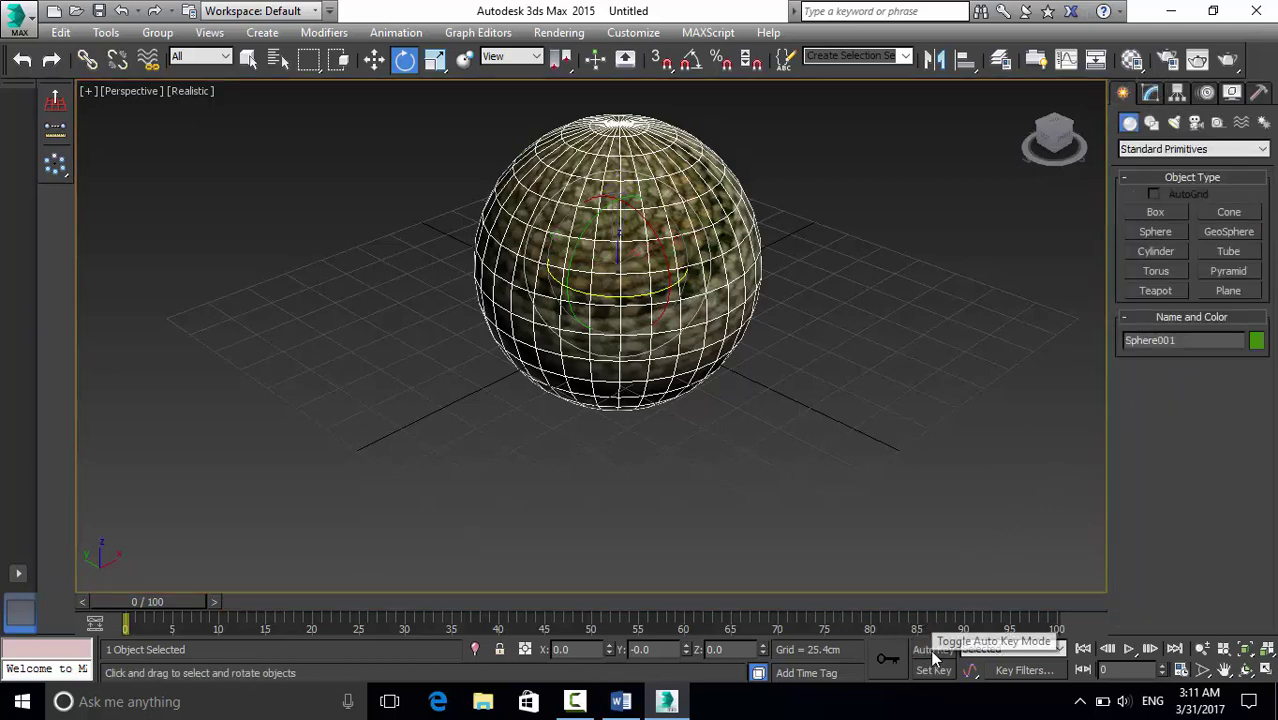
{"action": "left_click", "coordinate": [932, 651]}
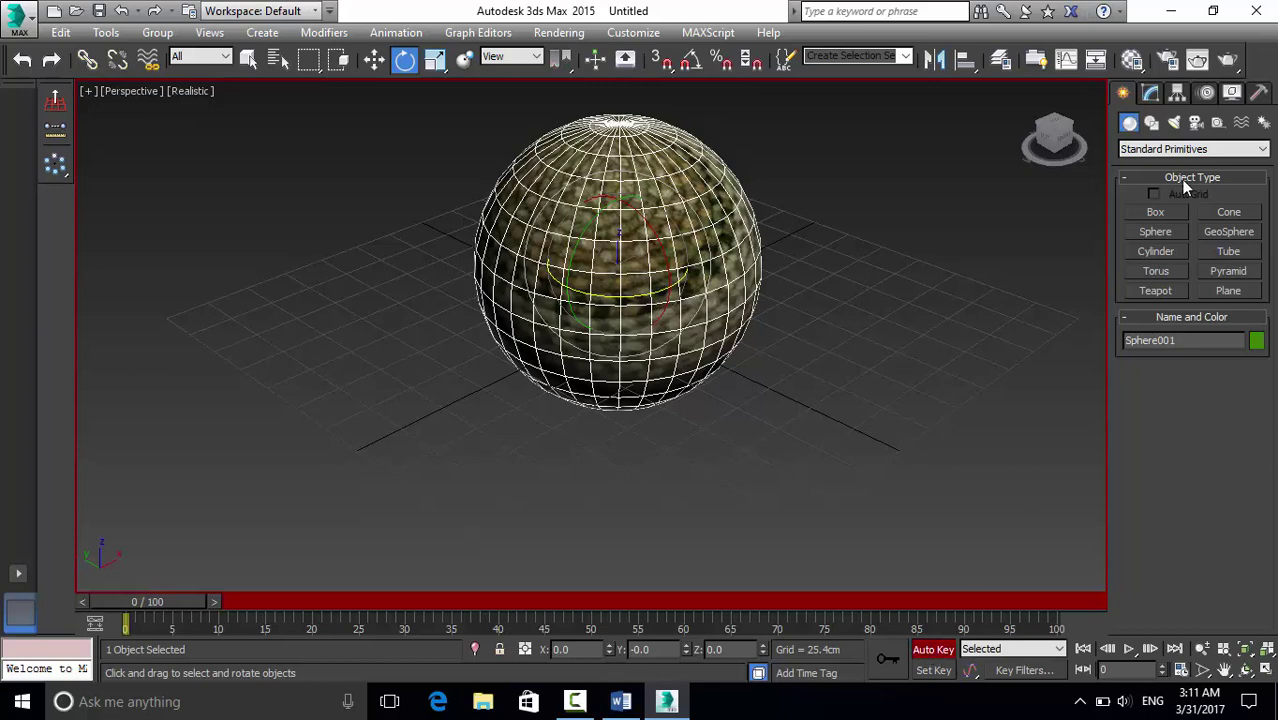
{"action": "left_click", "coordinate": [1178, 92]}
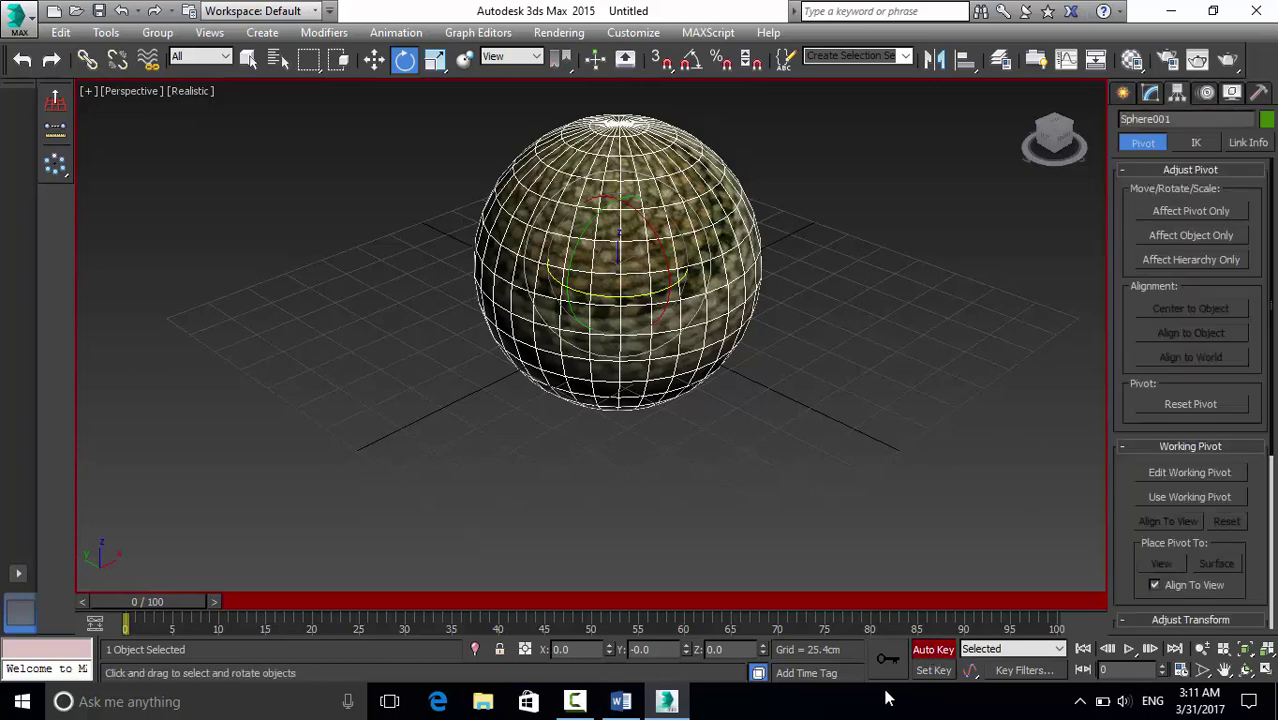
{"action": "left_click", "coordinate": [933, 650]}
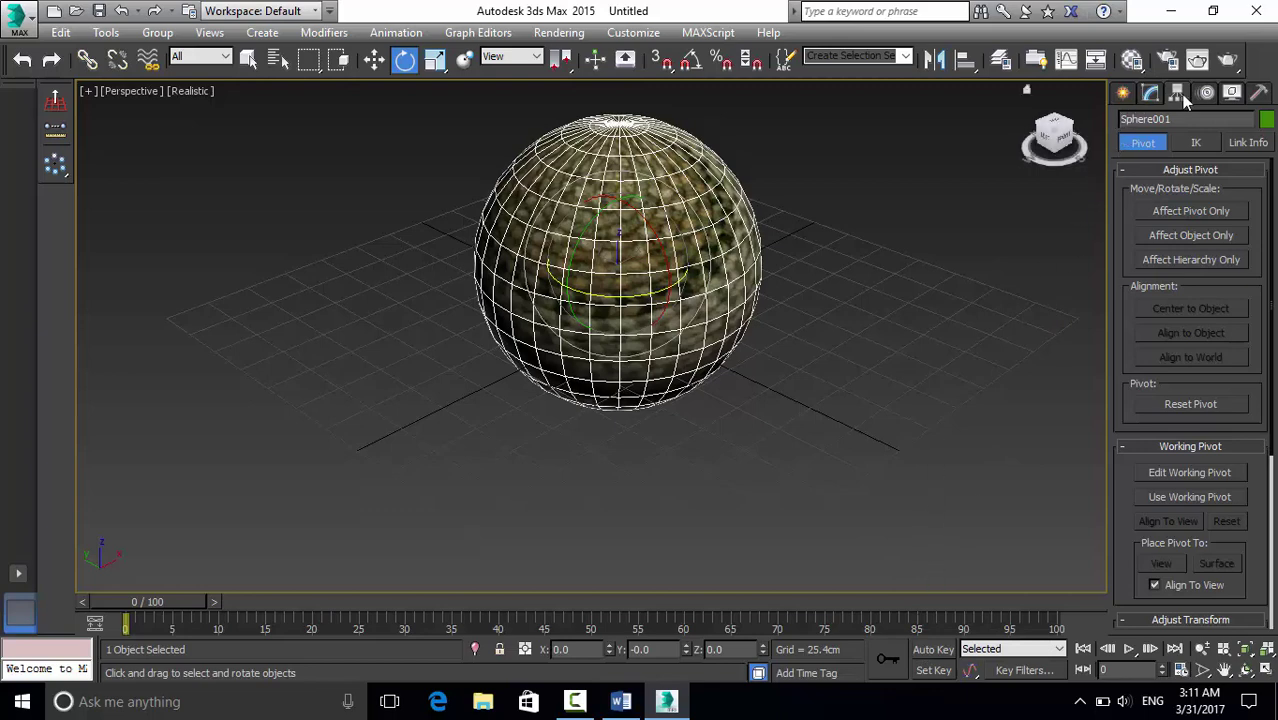
{"action": "left_click", "coordinate": [1123, 93]}
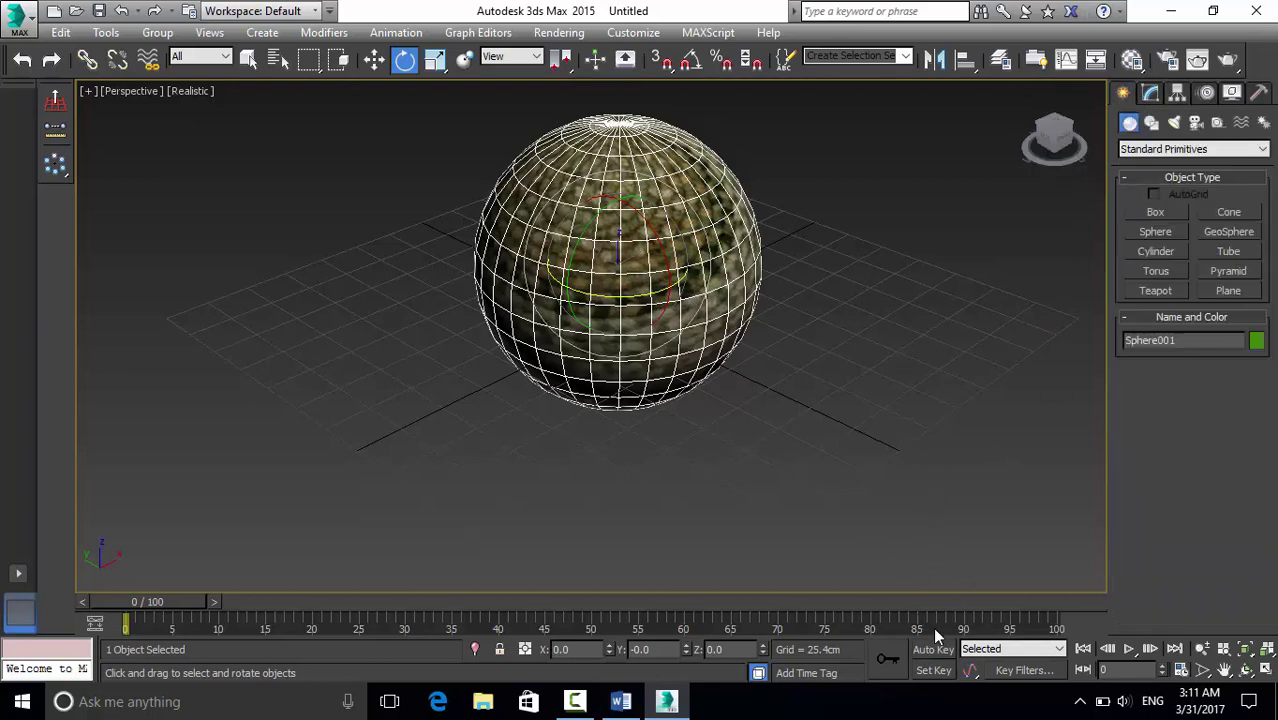
{"action": "left_click", "coordinate": [926, 650]}
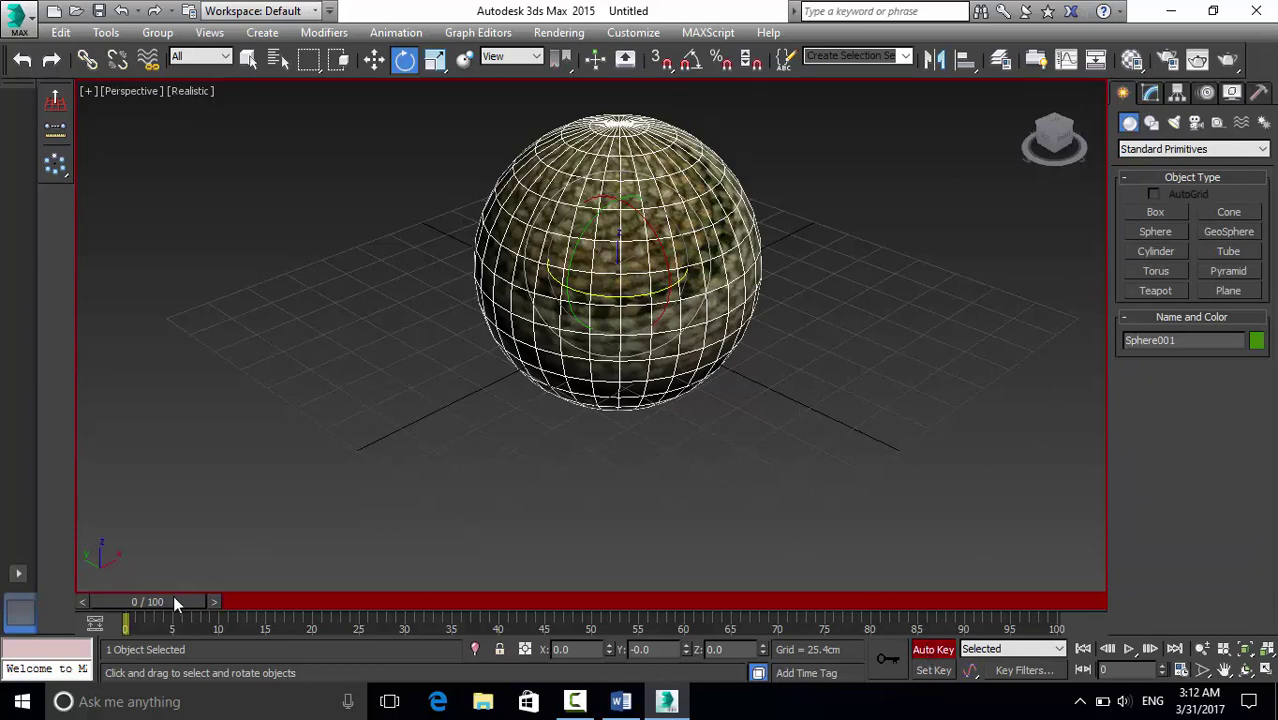
Set rotation keys spinning the sphere about Z at frames 50 and 100.
{"action": "left_click_drag", "start_coordinate": [173, 595], "coordinate": [615, 605]}
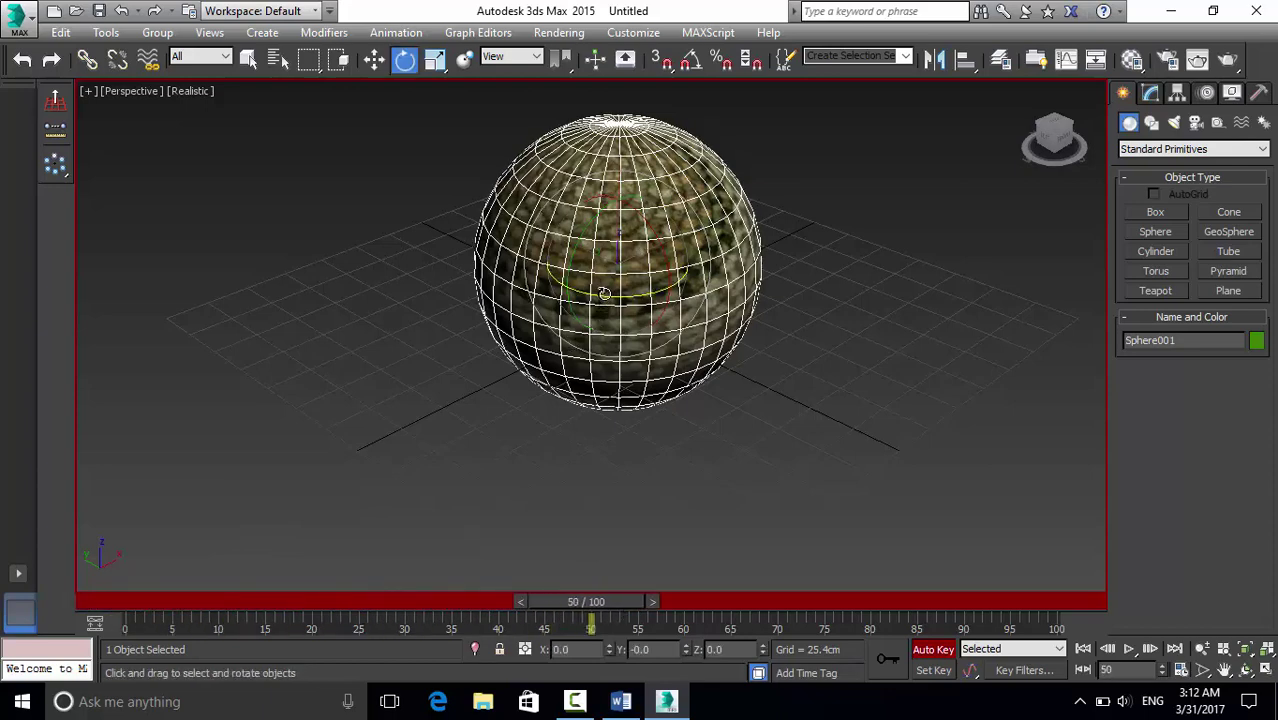
{"action": "mouse_move", "coordinate": [604, 295]}
{"action": "left_mouse_down"}
{"action": "mouse_move", "coordinate": [947, 291]}
{"action": "mouse_move", "coordinate": [959, 296]}
{"action": "mouse_move", "coordinate": [939, 383]}
{"action": "left_mouse_up"}
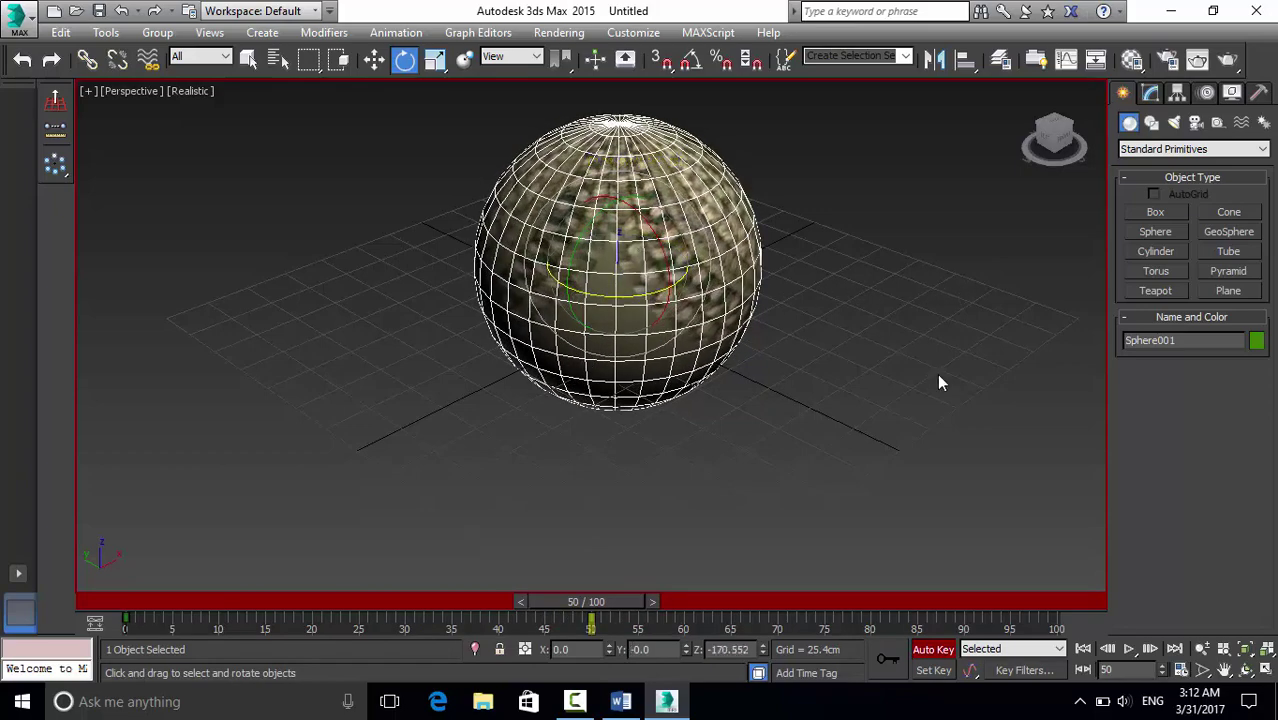
{"action": "left_click_drag", "start_coordinate": [615, 603], "coordinate": [1063, 590]}
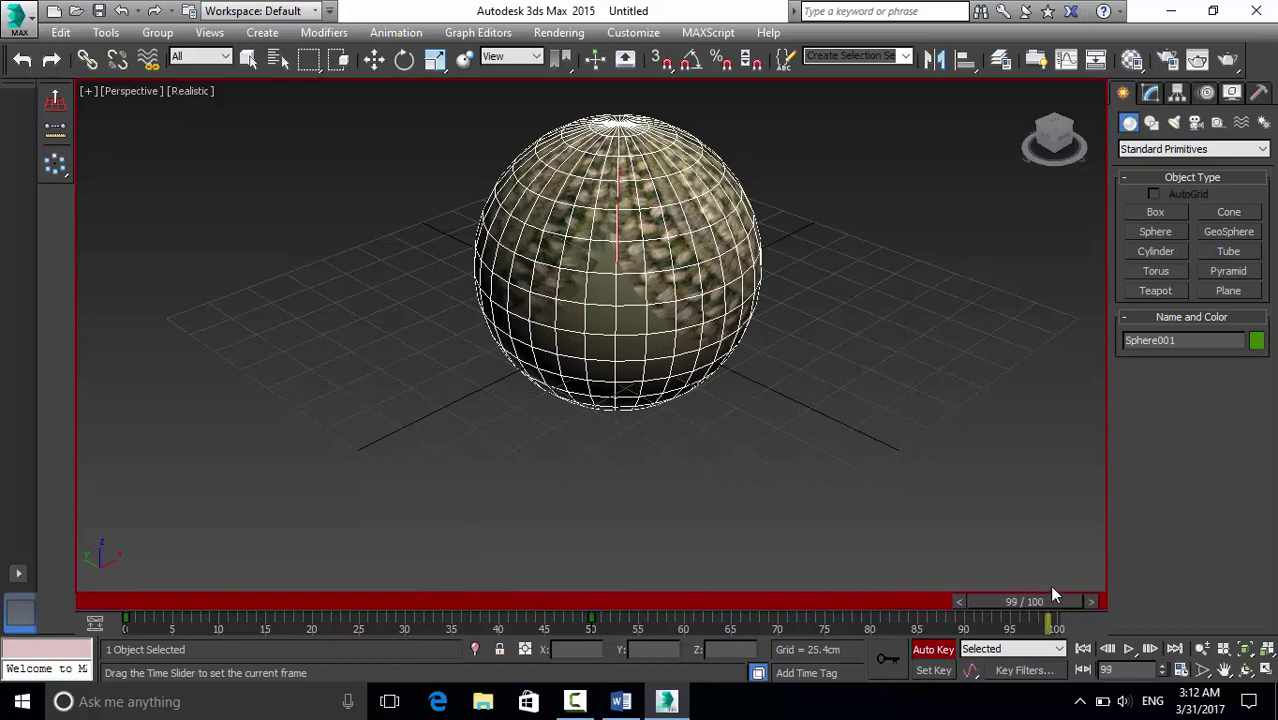
{"action": "key", "text": "e"}
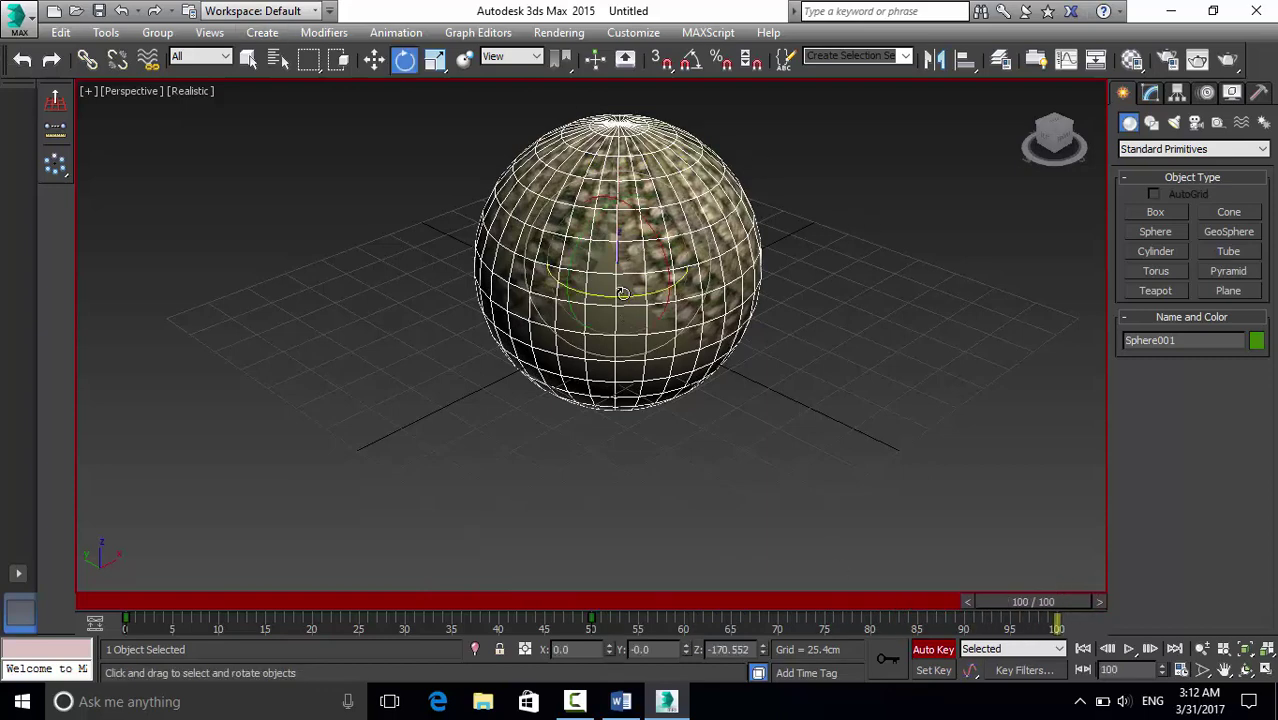
{"action": "mouse_move", "coordinate": [622, 293]}
{"action": "left_mouse_down"}
{"action": "mouse_move", "coordinate": [13, 301]}
{"action": "mouse_move", "coordinate": [40, 290]}
{"action": "left_mouse_up"}
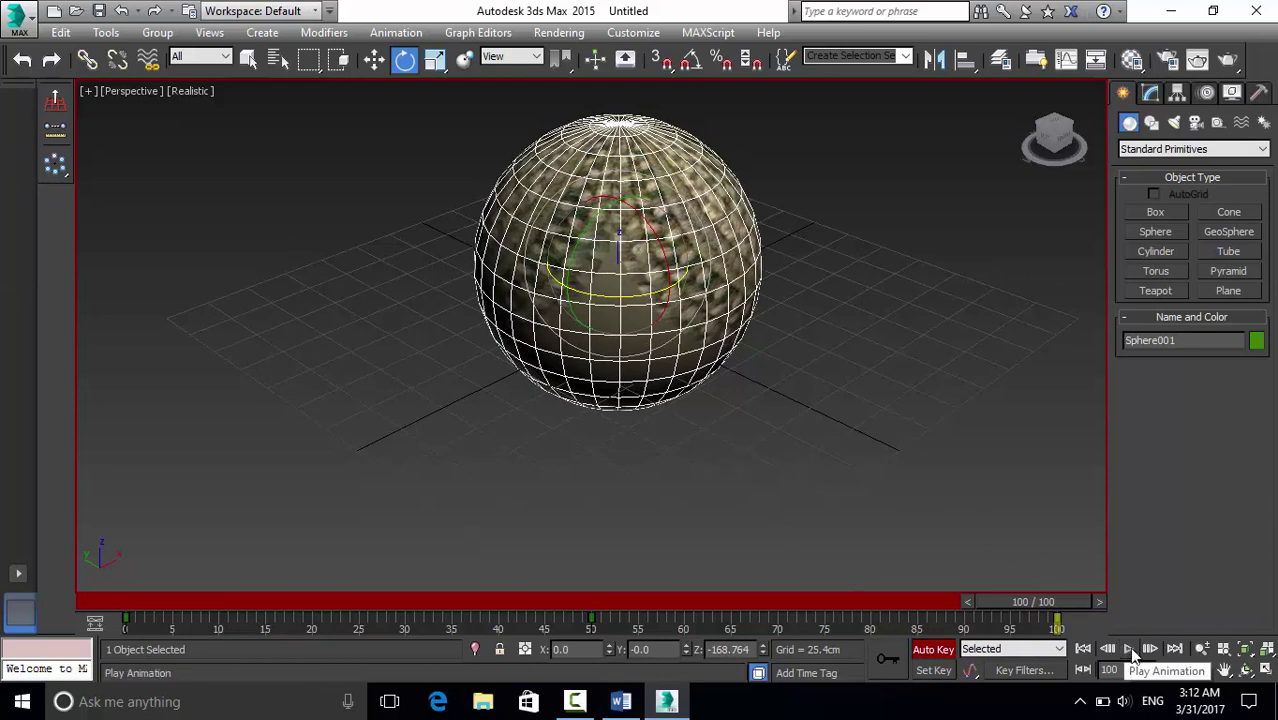
Play back the spin animation, toggle edged faces, stop, and return to frame 0.
{"action": "left_click", "coordinate": [1130, 650]}
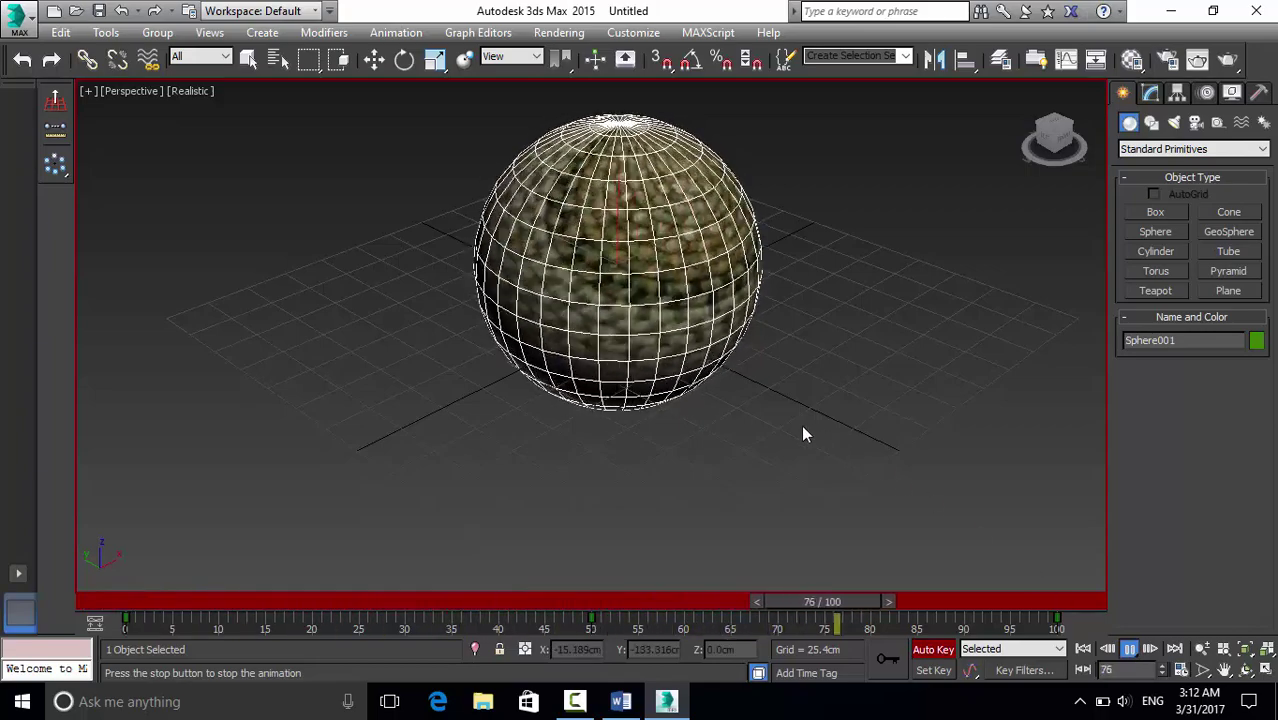
{"action": "key", "text": "e"}
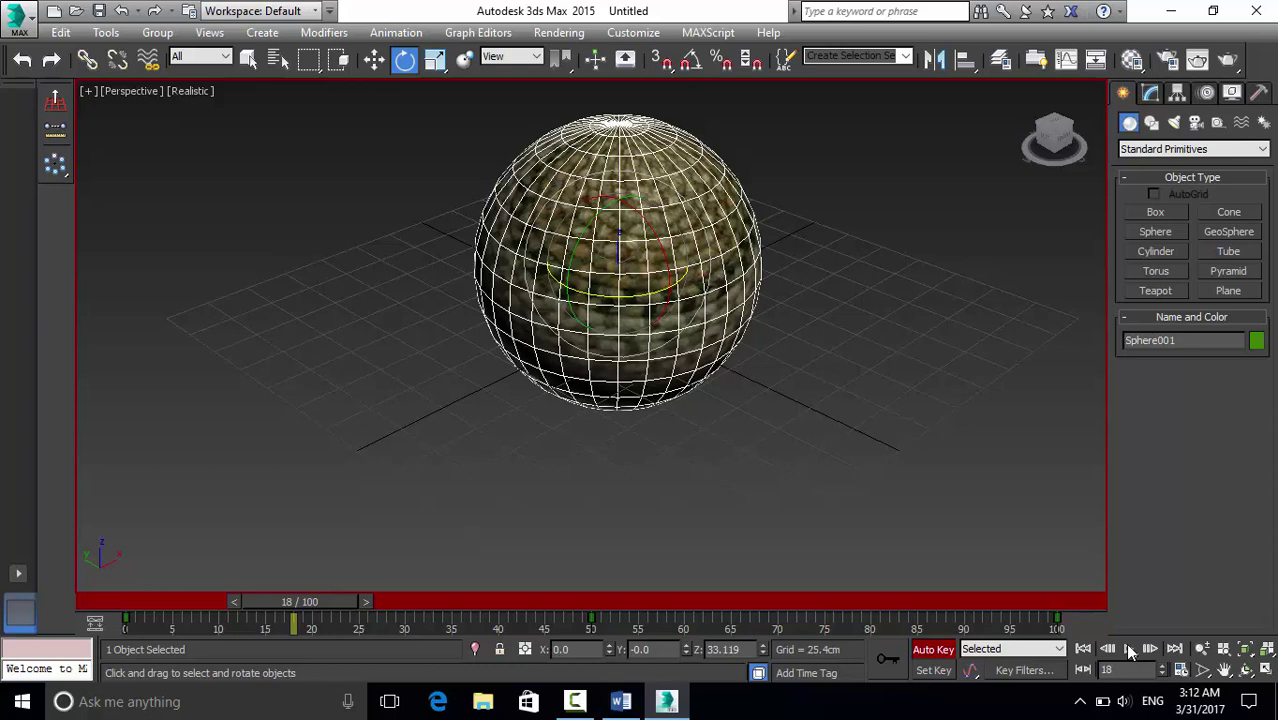
{"action": "key", "text": "F4"}
{"action": "left_click", "coordinate": [773, 465]}
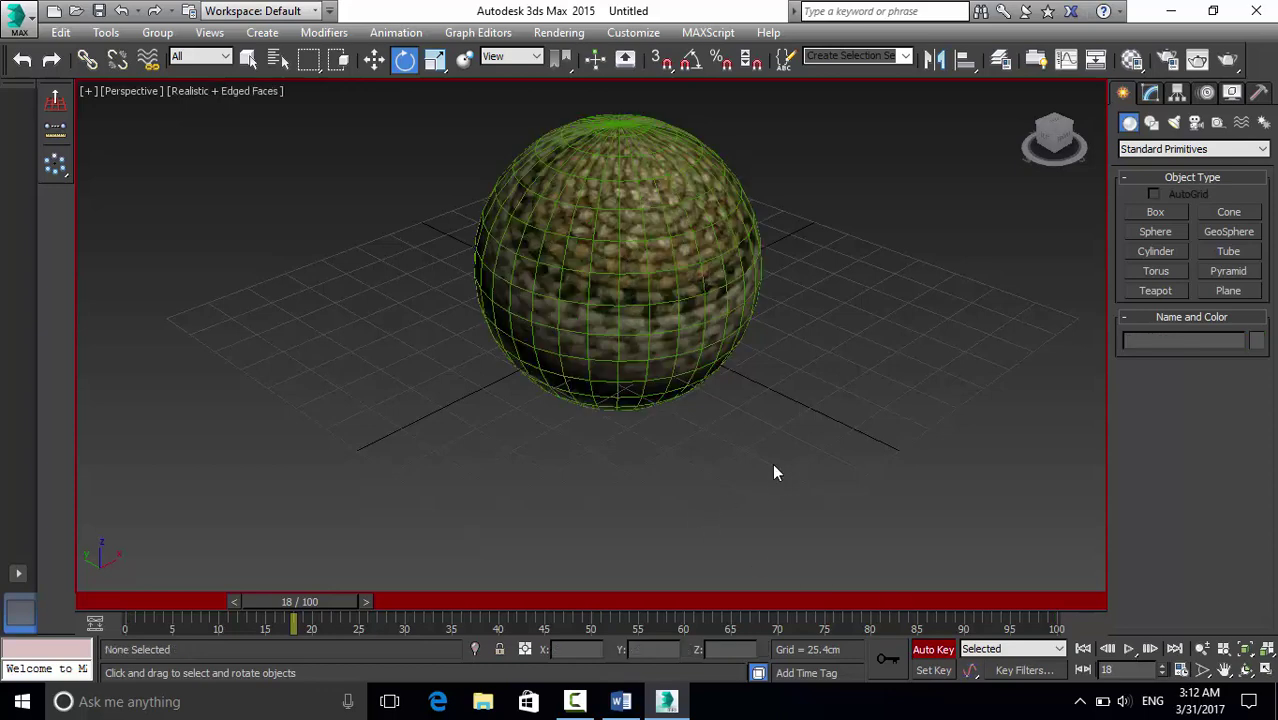
{"action": "key", "text": "F4"}
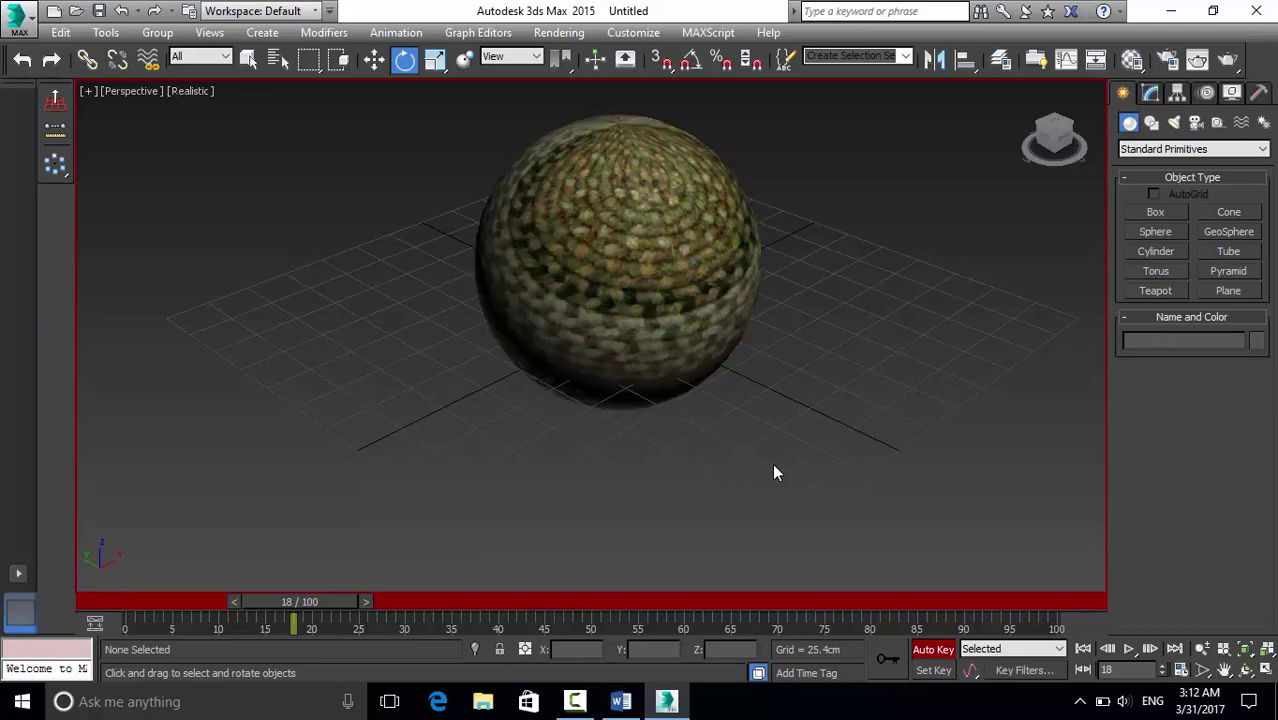
{"action": "left_click", "coordinate": [1131, 648]}
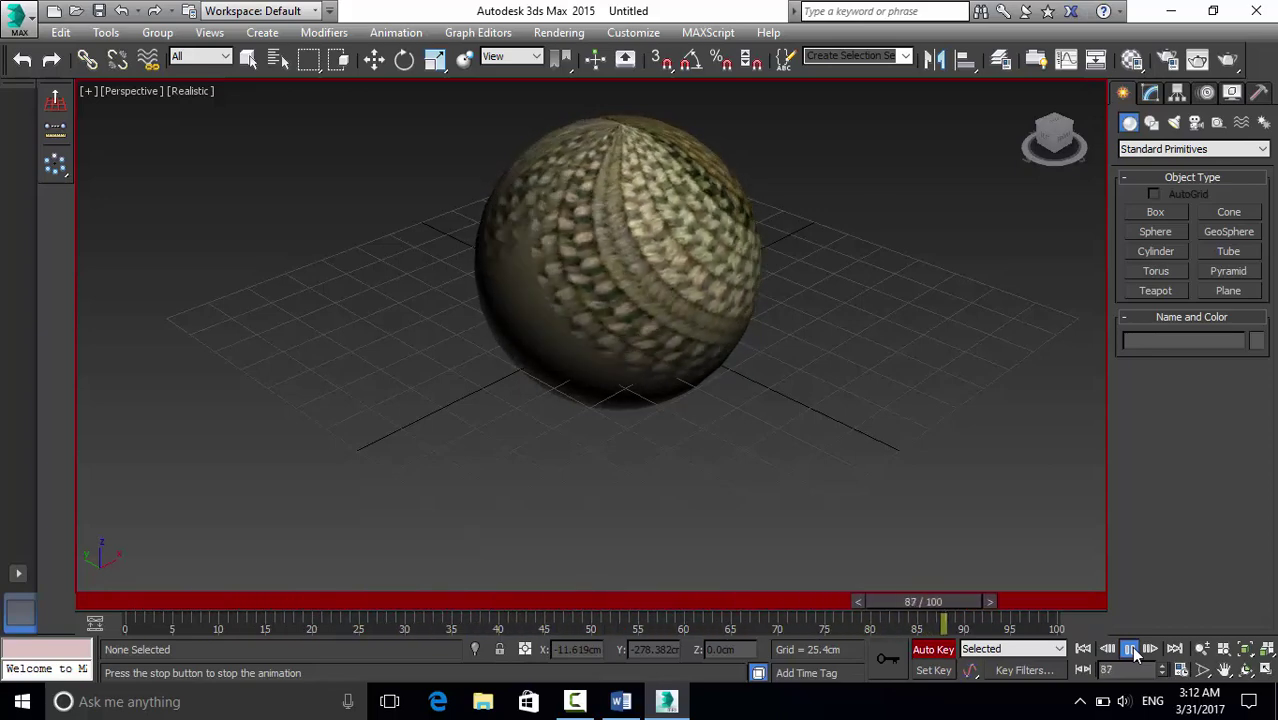
{"action": "left_click", "coordinate": [1131, 648]}
{"action": "key", "text": "e"}
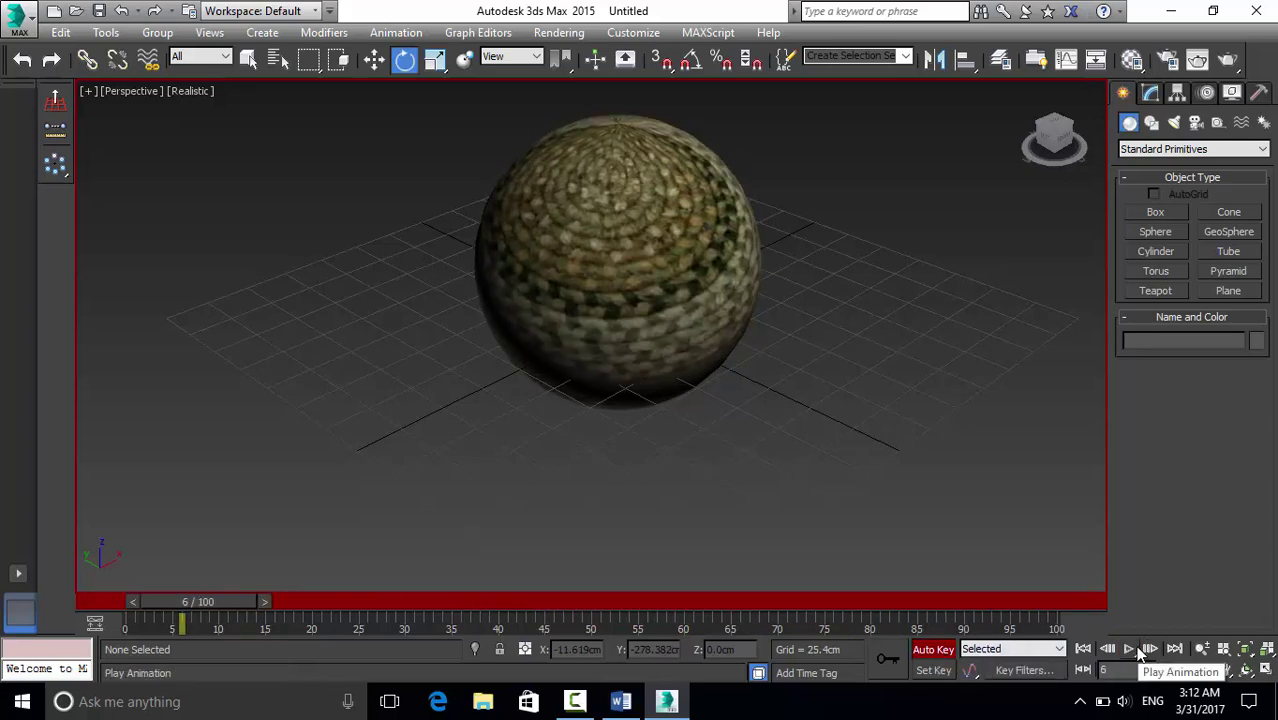
{"action": "left_click", "coordinate": [1083, 648]}
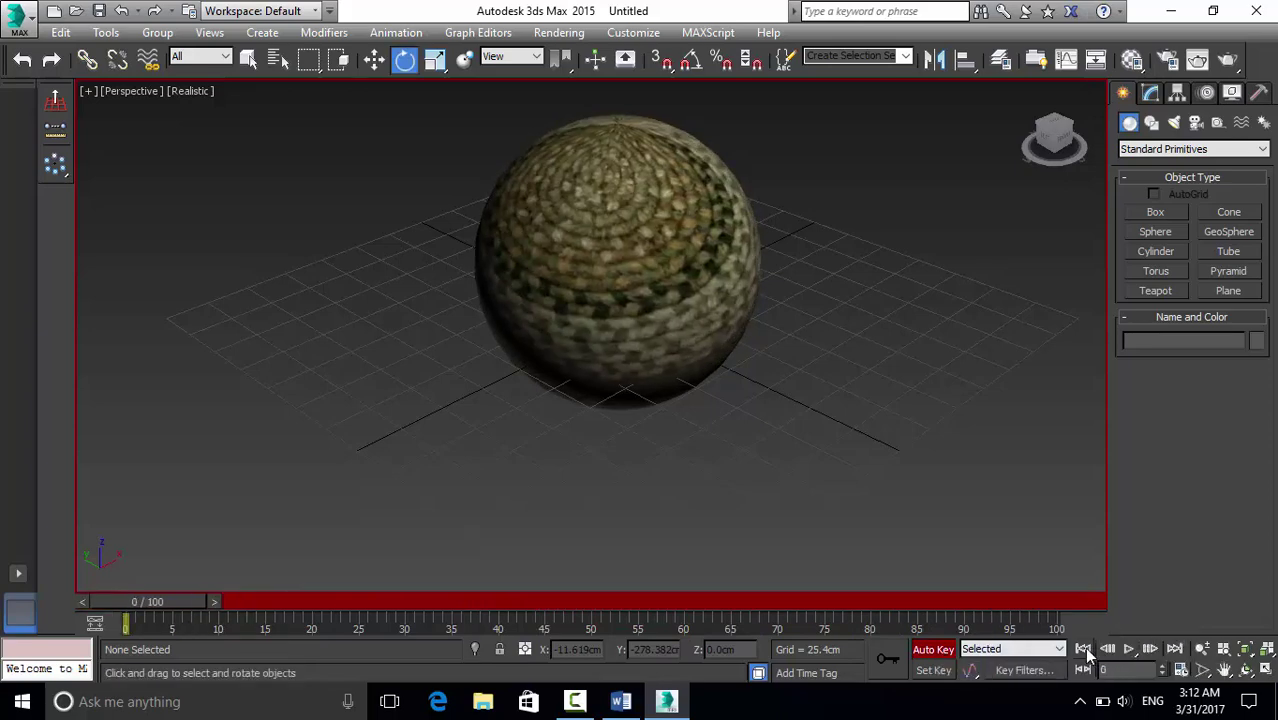
Turn Auto Key off and draw a 38.86 cm GeoSphere right of the textured sphere.
{"action": "left_click", "coordinate": [930, 652]}
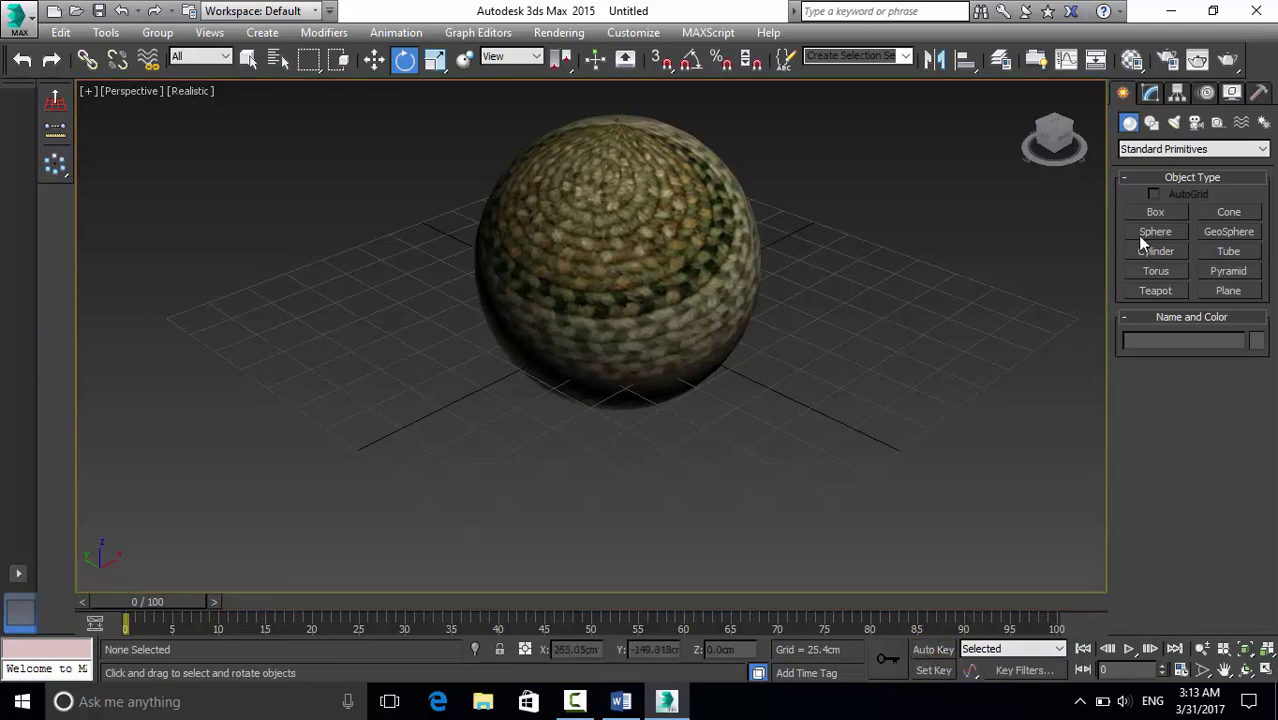
{"action": "left_click", "coordinate": [1229, 232]}
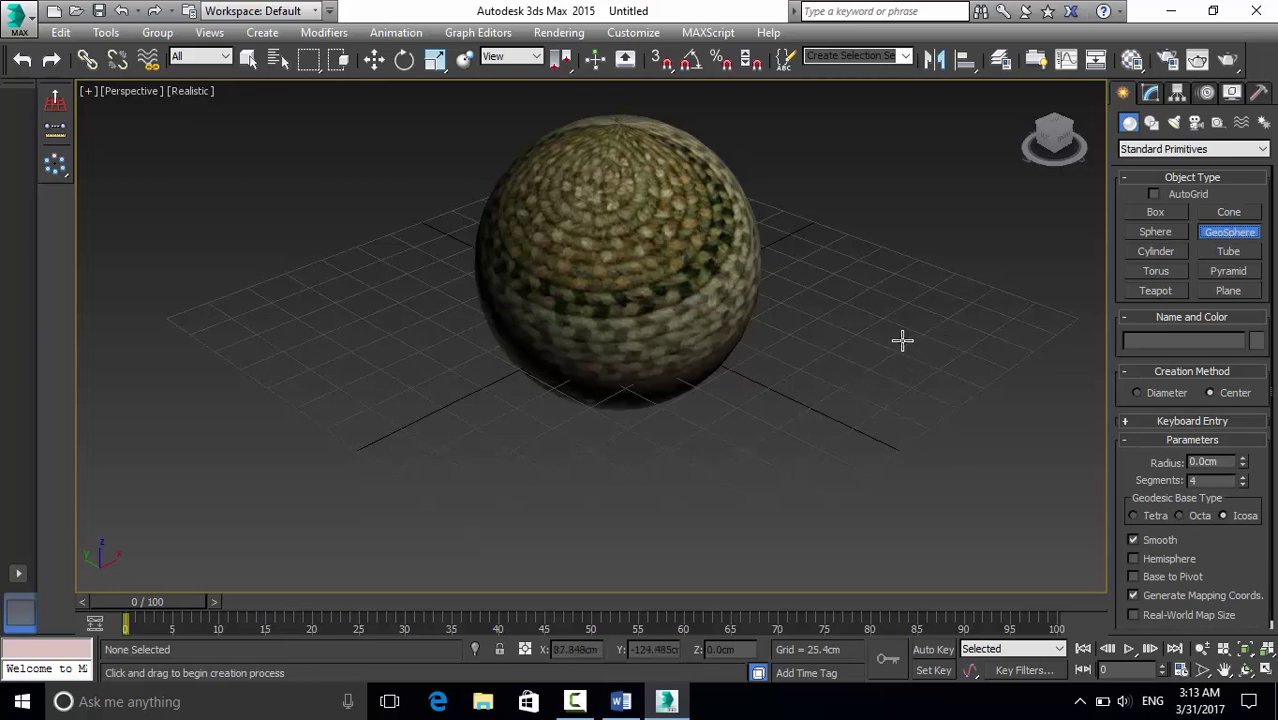
{"action": "left_click_drag", "start_coordinate": [893, 334], "coordinate": [952, 345]}
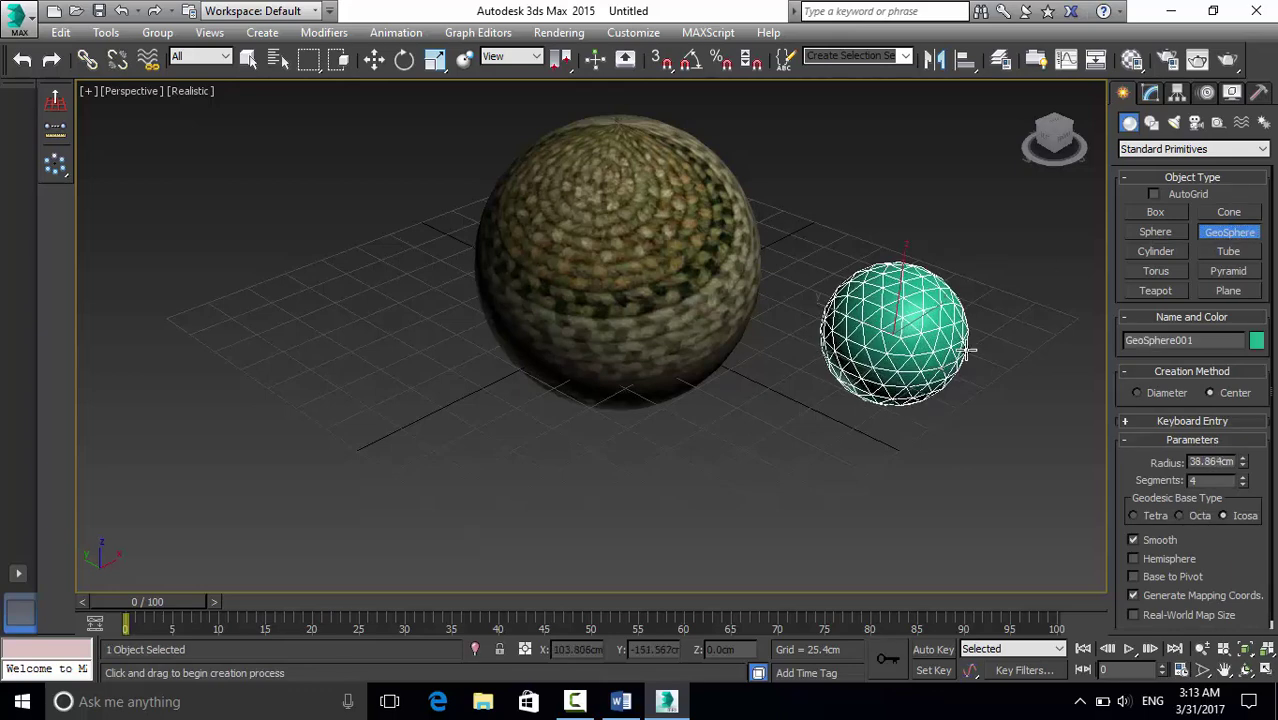
{"action": "key", "text": "e"}
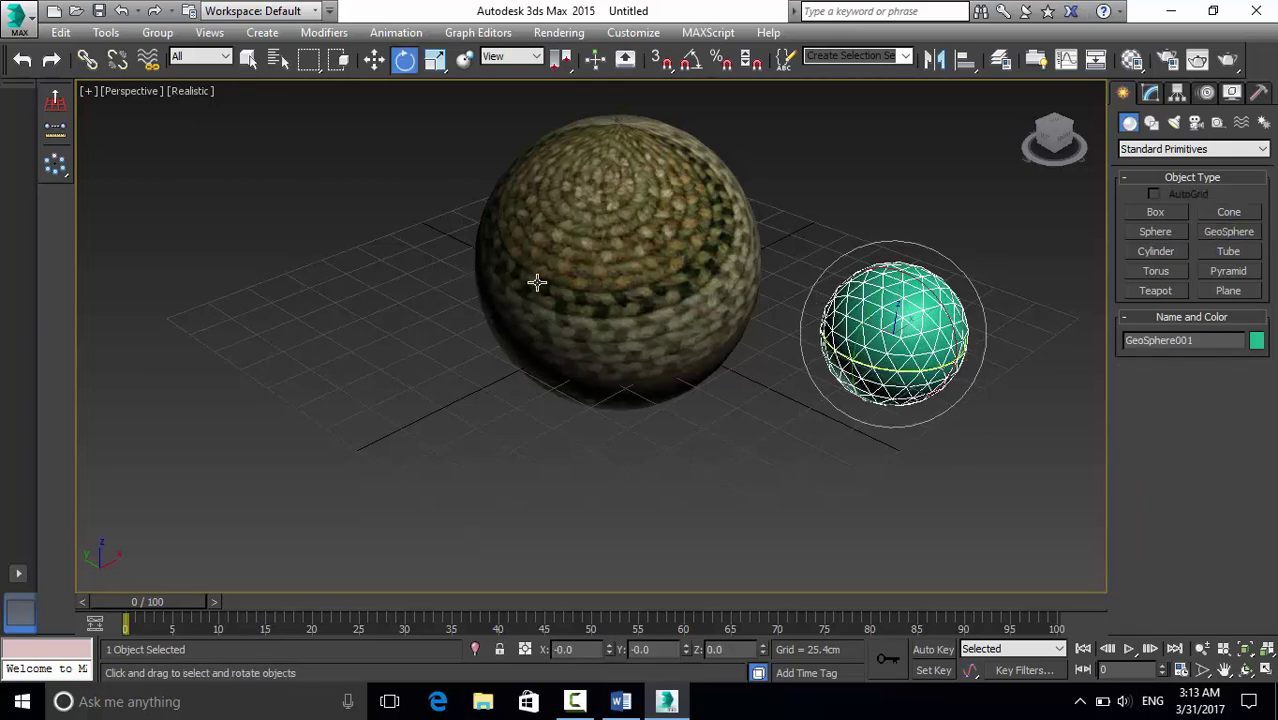
{"action": "scroll", "coordinate": [581, 298], "scroll_direction": "down", "scroll_amount": 3}
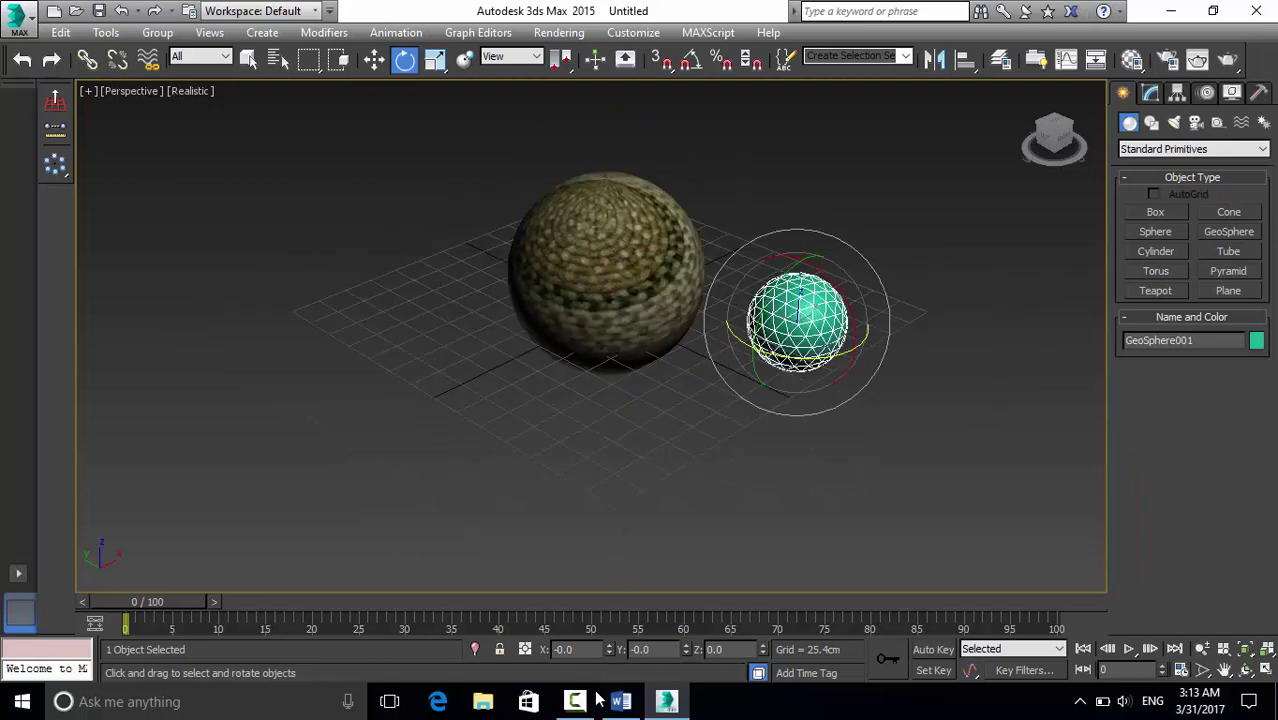
Move the geosphere copies from the row into a circle around the central sphere.
{"action": "left_click", "coordinate": [575, 700]}
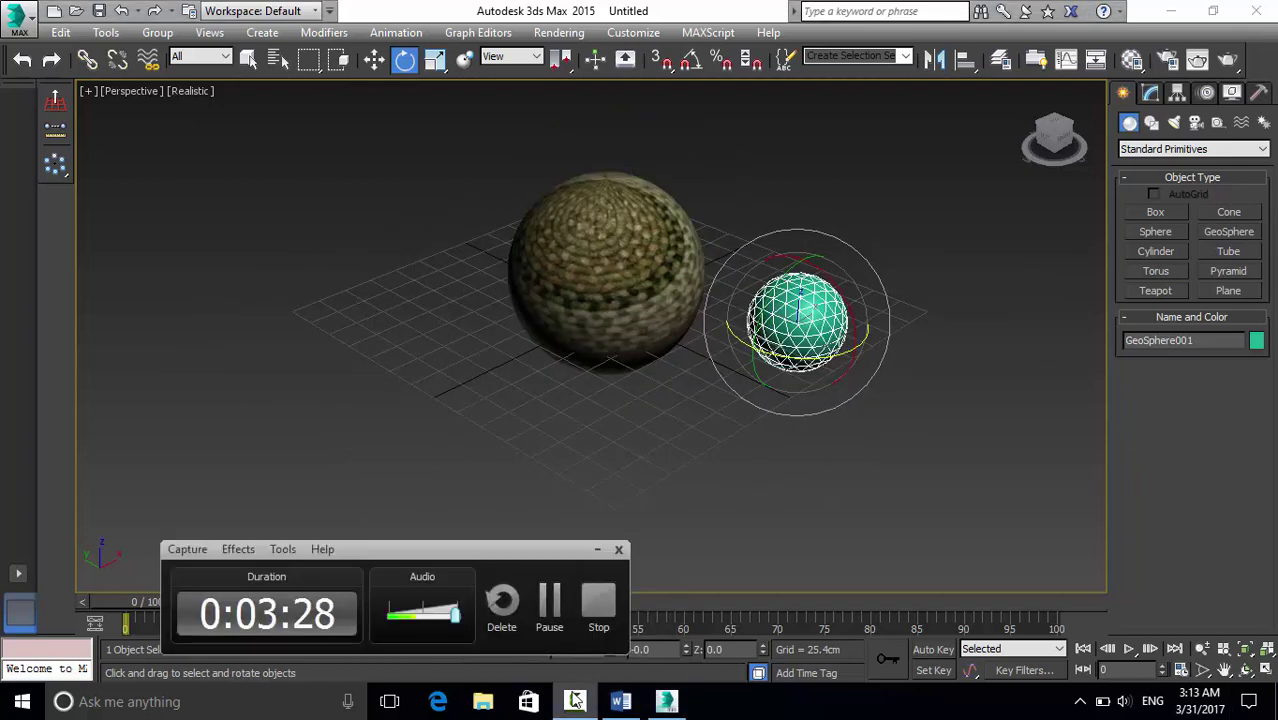
{"action": "left_click", "coordinate": [548, 606]}
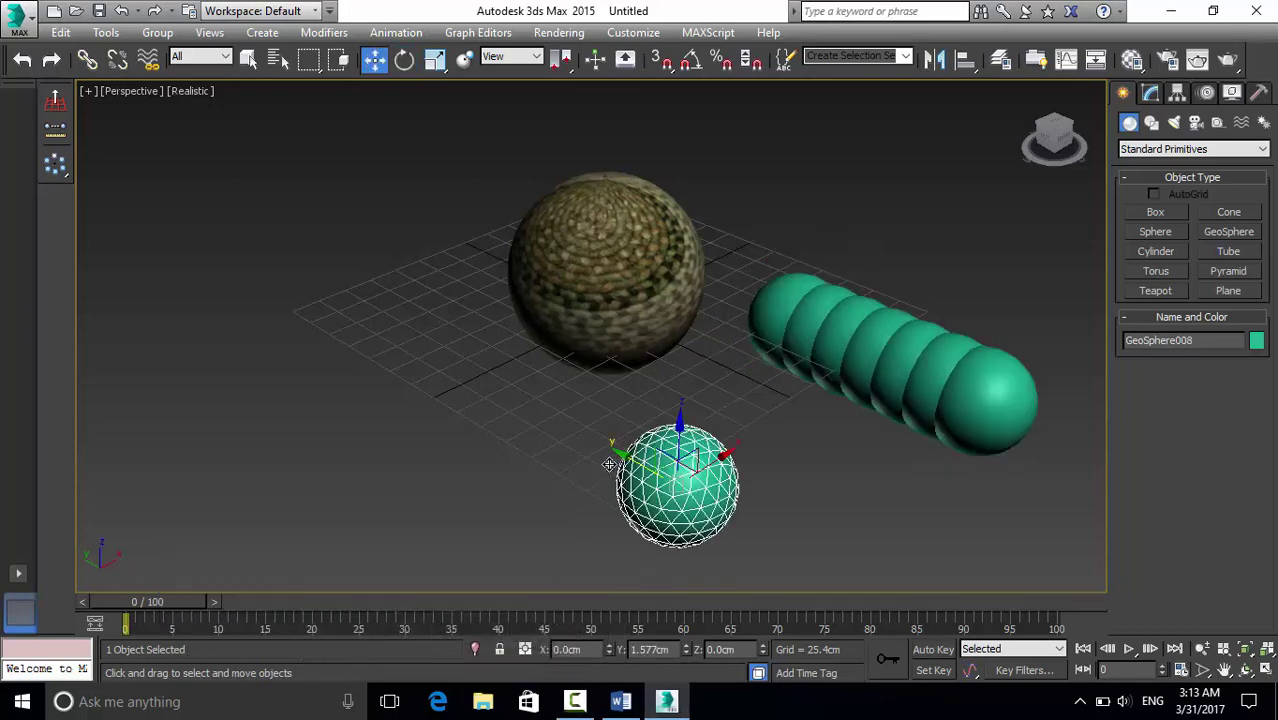
{"action": "left_click_drag", "start_coordinate": [624, 451], "coordinate": [597, 437]}
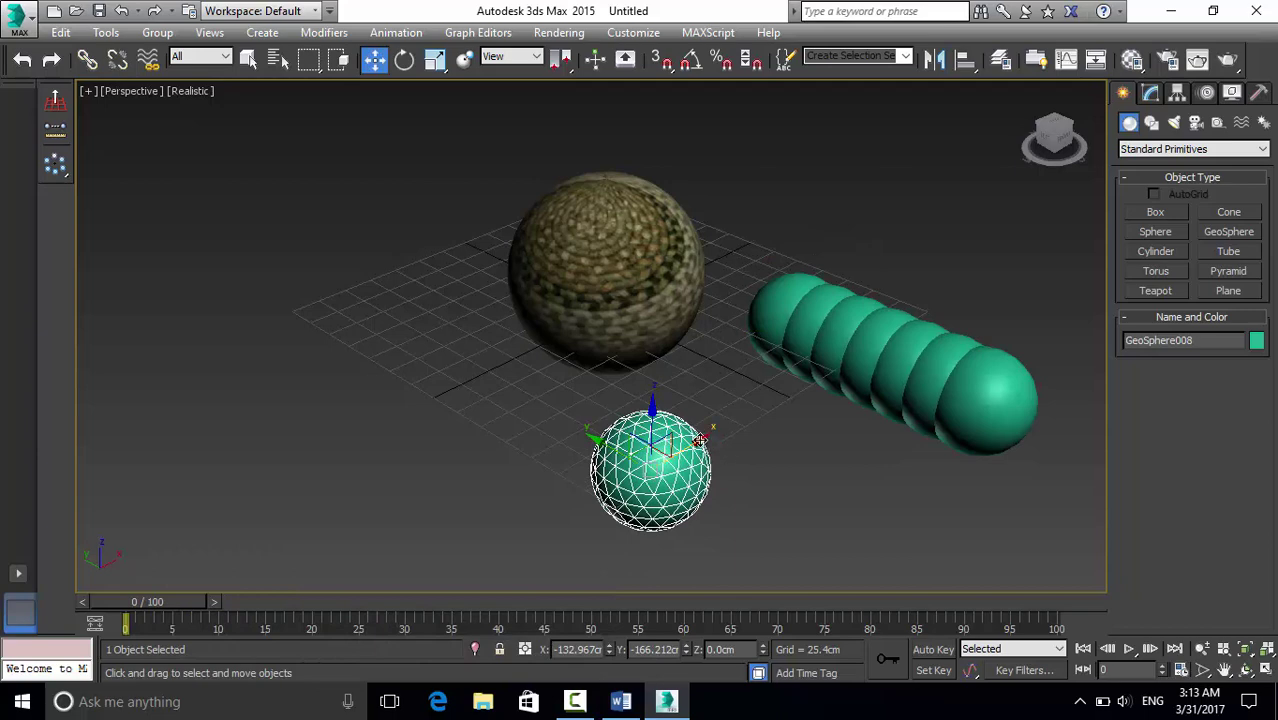
{"action": "left_click_drag", "start_coordinate": [698, 437], "coordinate": [671, 455]}
{"action": "left_click", "coordinate": [772, 298]}
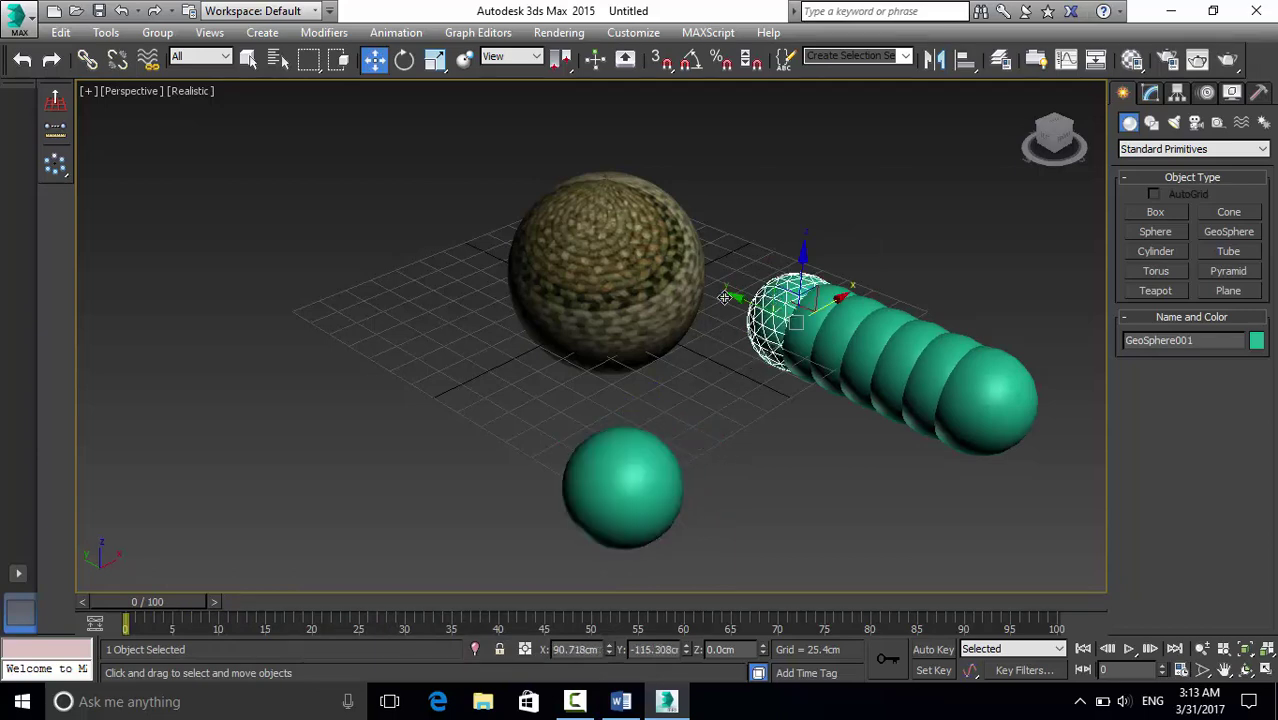
{"action": "mouse_move", "coordinate": [772, 298]}
{"action": "left_mouse_down"}
{"action": "mouse_move", "coordinate": [485, 150]}
{"action": "mouse_move", "coordinate": [400, 177]}
{"action": "mouse_move", "coordinate": [652, 174]}
{"action": "left_mouse_up"}
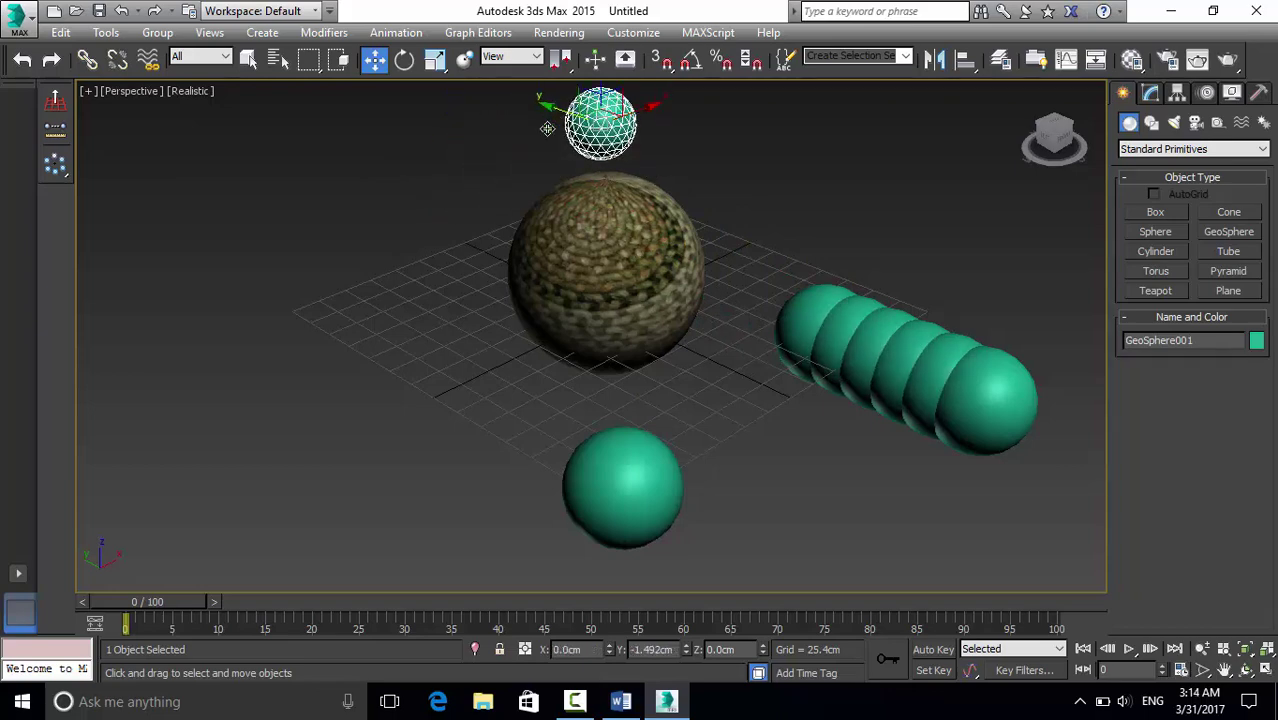
{"action": "left_click_drag", "start_coordinate": [545, 106], "coordinate": [540, 156]}
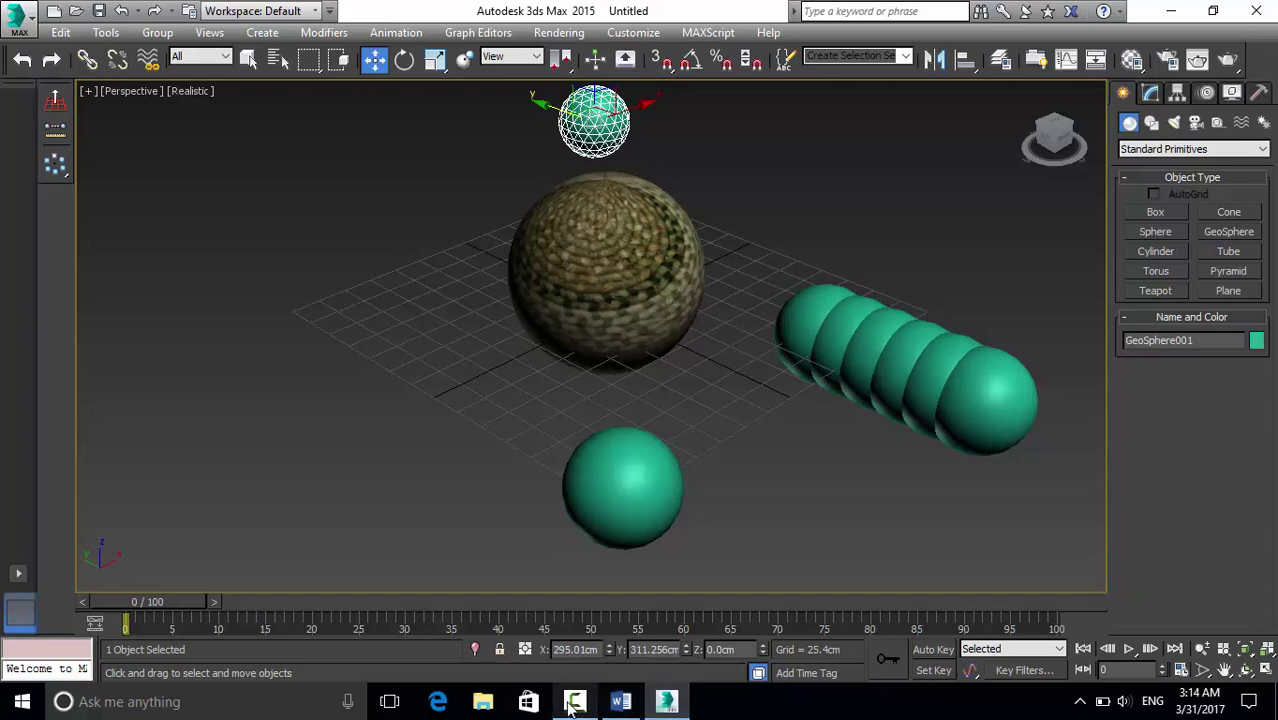
{"action": "left_click", "coordinate": [575, 701]}
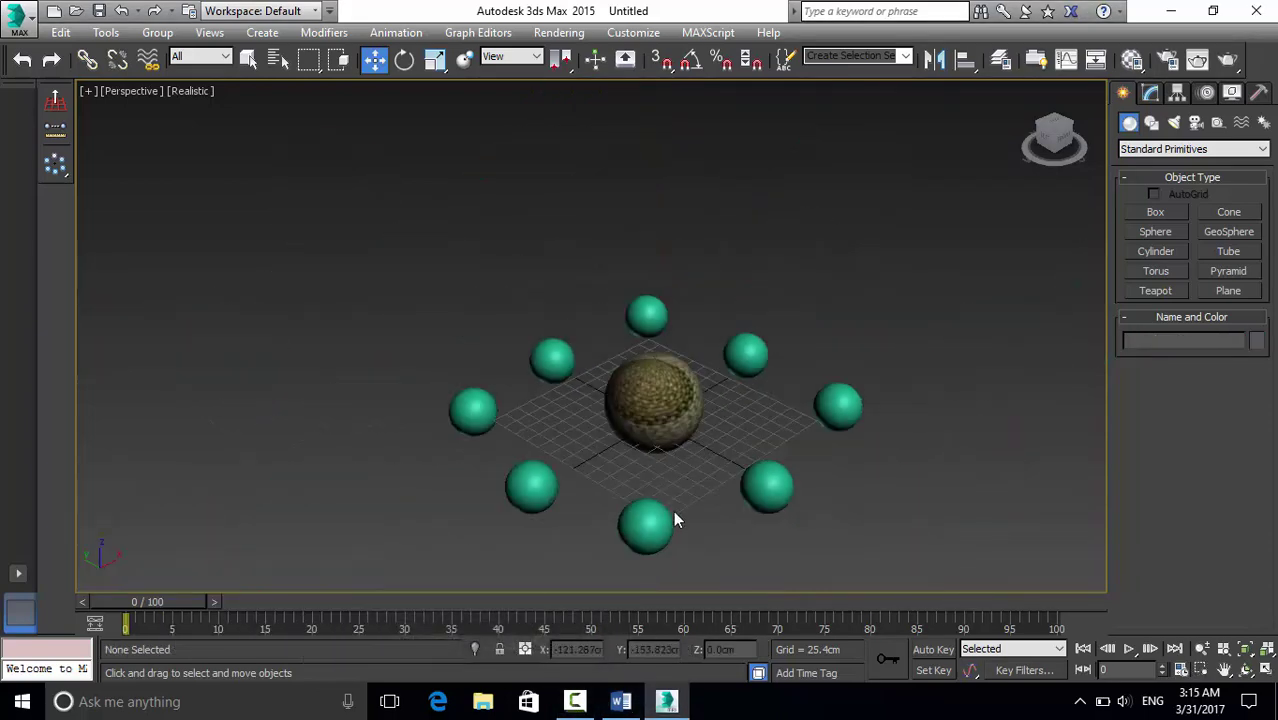
Check the ring layout from the Top view and back in Perspective.
{"action": "scroll", "coordinate": [668, 525], "scroll_direction": "up", "scroll_amount": 3}
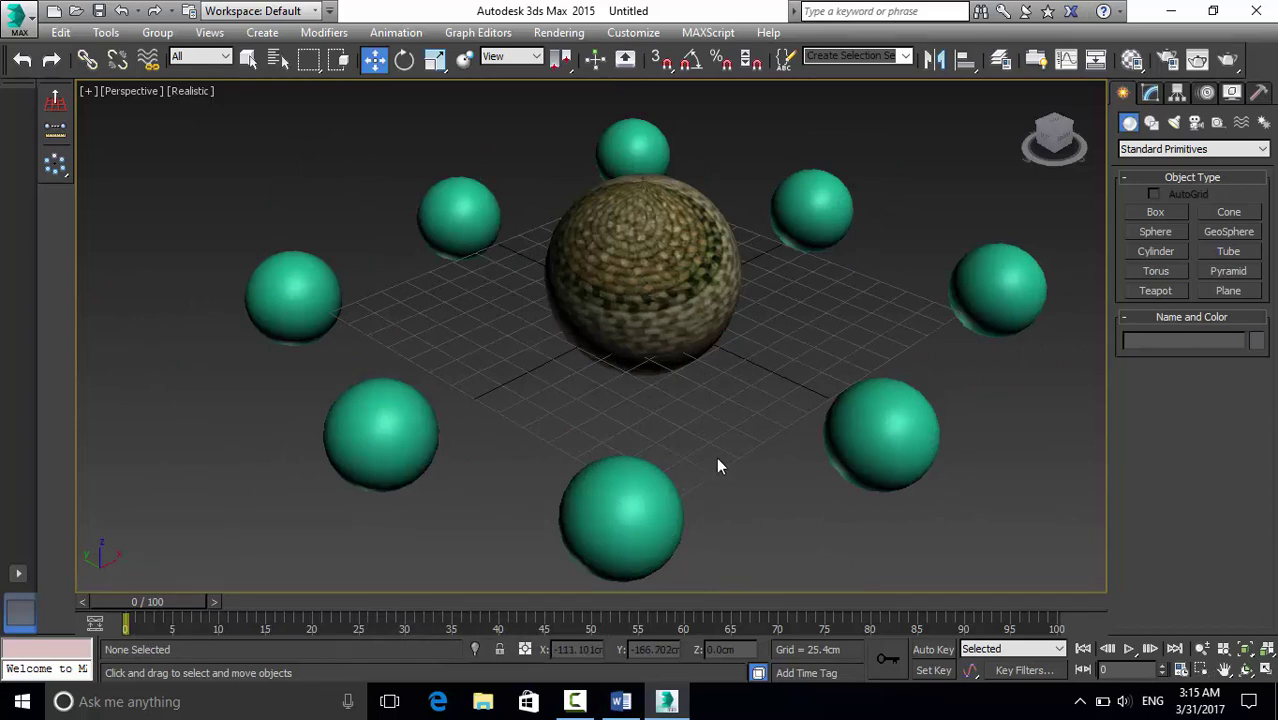
{"action": "key", "text": "t"}
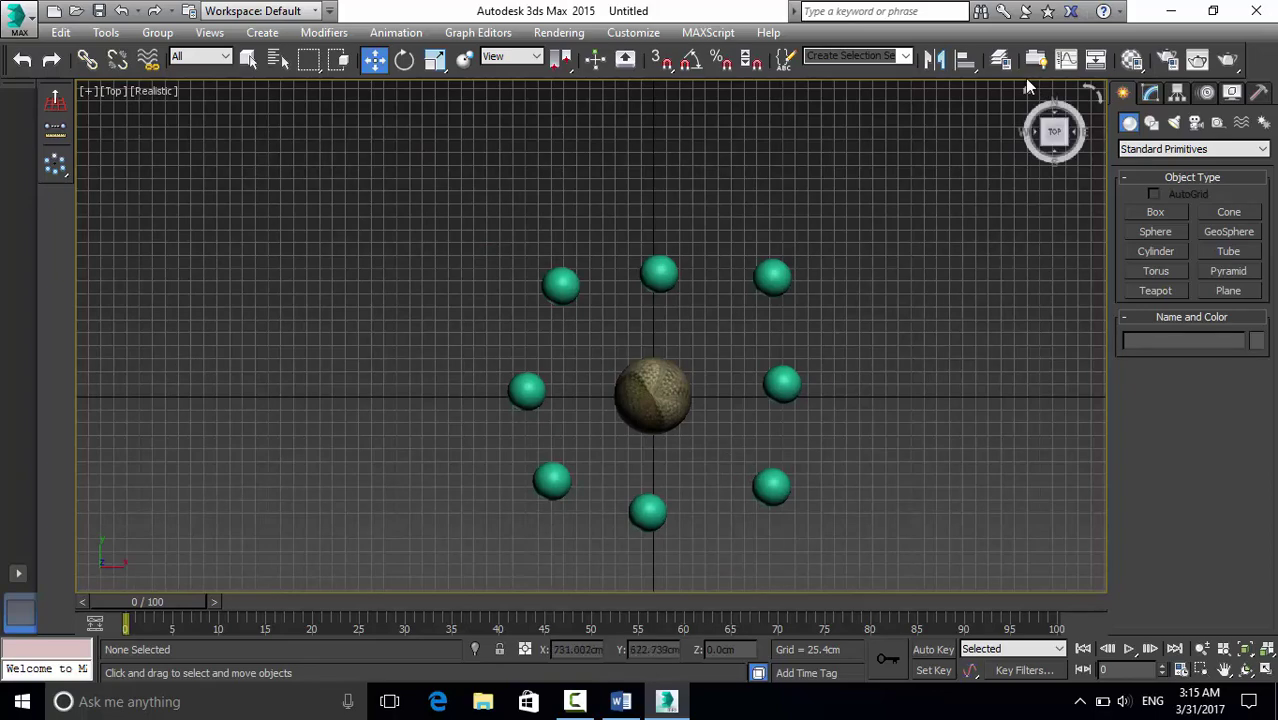
{"action": "mouse_move", "coordinate": [1054, 135]}
{"action": "left_click", "coordinate": [1025, 89]}
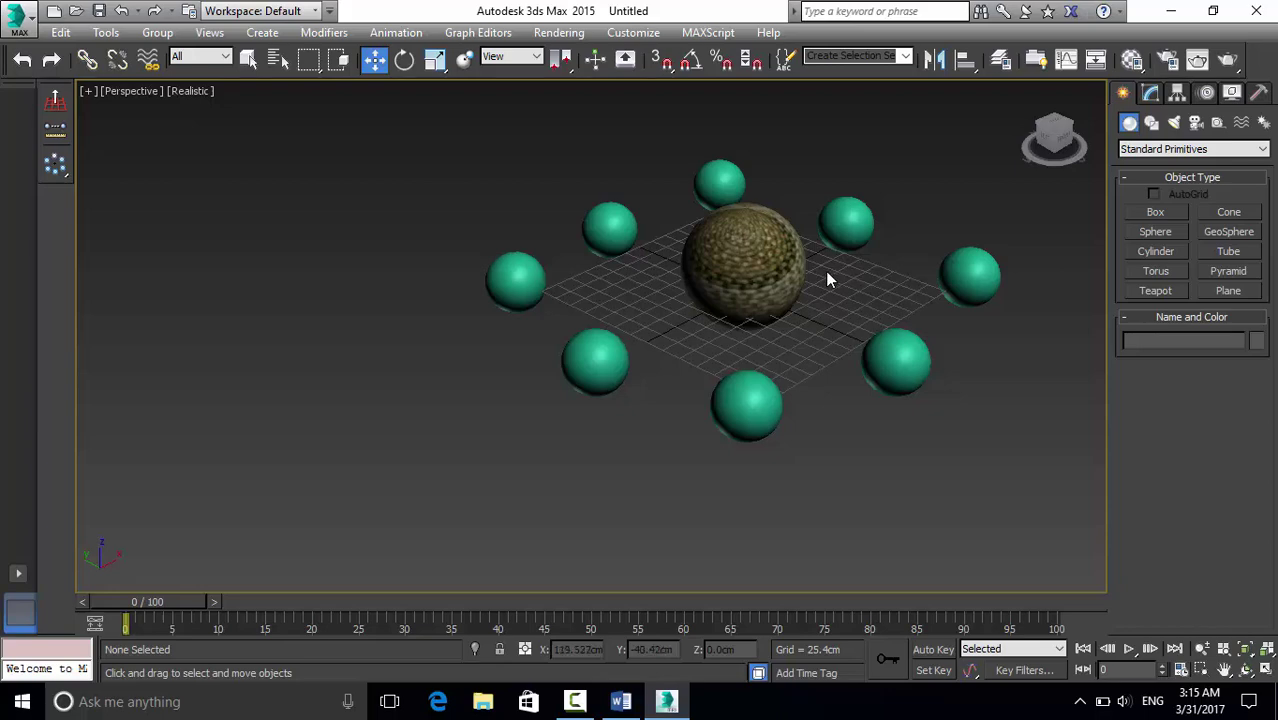
{"action": "scroll", "coordinate": [827, 279], "scroll_direction": "up", "scroll_amount": 3}
{"action": "scroll", "coordinate": [800, 280], "scroll_direction": "down", "scroll_amount": 3}
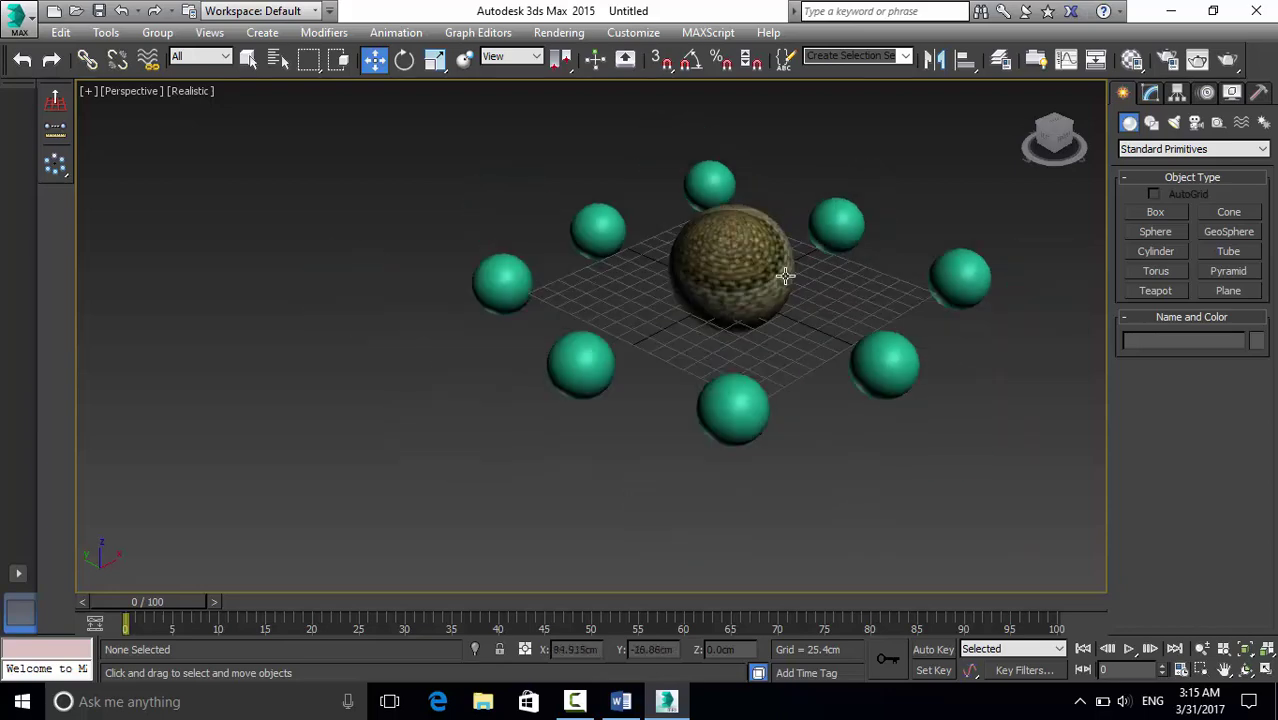
{"action": "scroll", "coordinate": [980, 272], "scroll_direction": "up", "scroll_amount": 3}
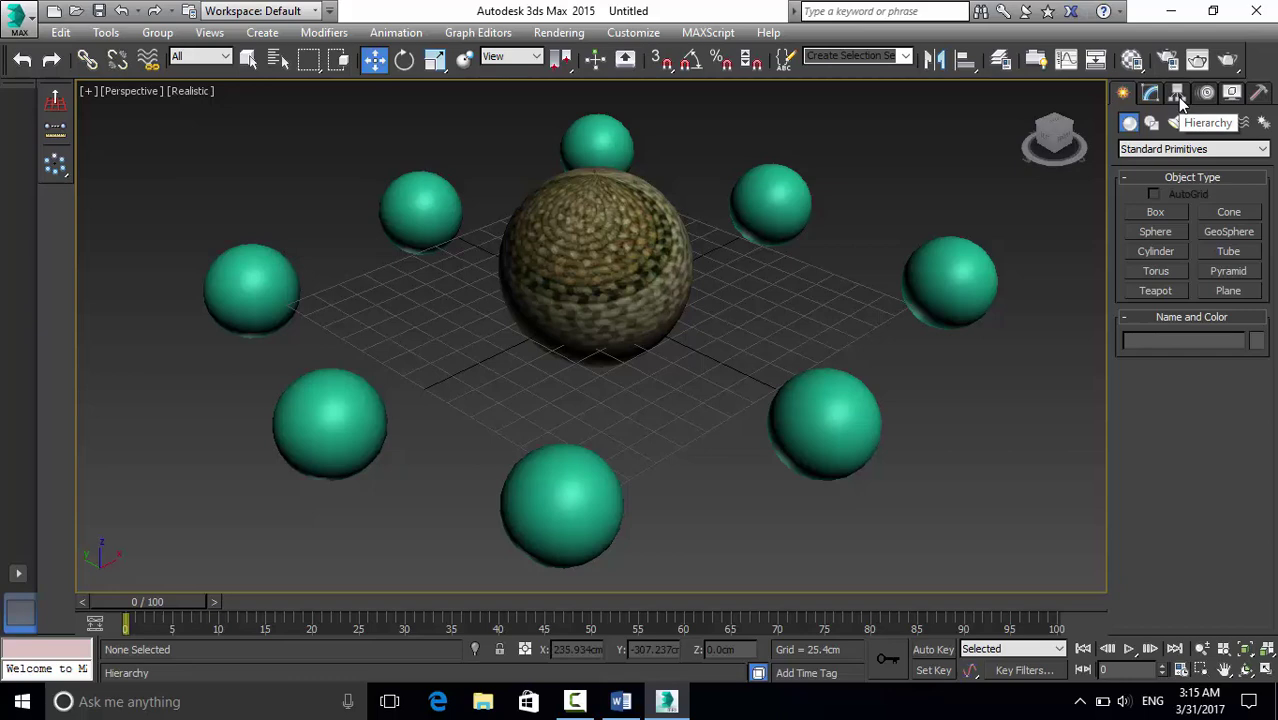
With Affect Pivot Only on, select all eight geospheres and drag their pivots together along Y.
{"action": "left_click", "coordinate": [1177, 97]}
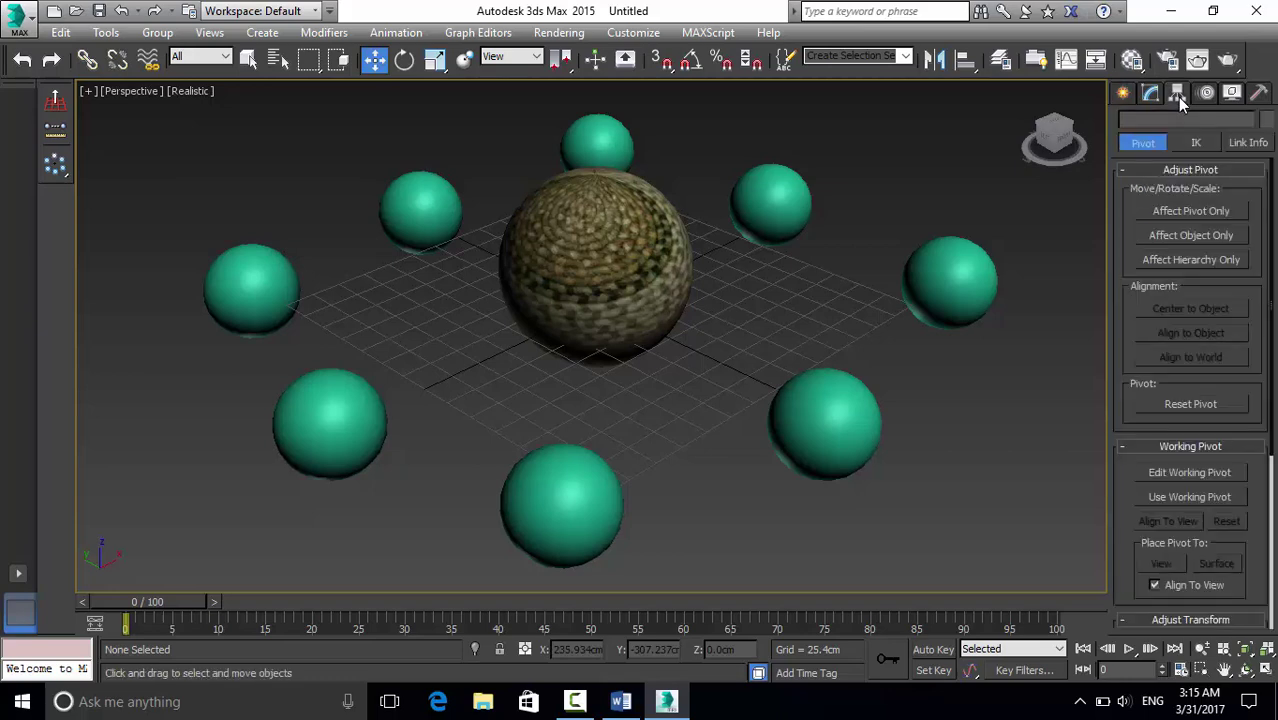
{"action": "left_click", "coordinate": [1179, 211]}
{"action": "left_click", "coordinate": [957, 282]}
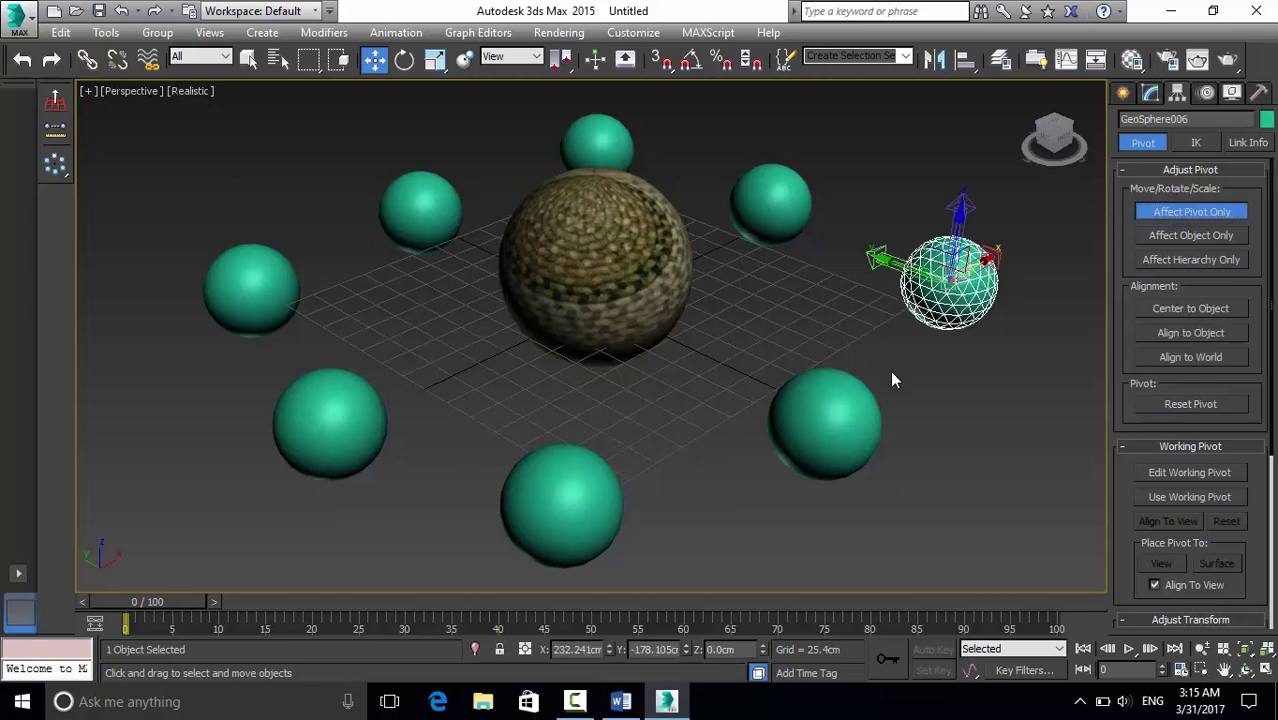
{"action": "left_click", "coordinate": [831, 401], "text": "ctrl"}
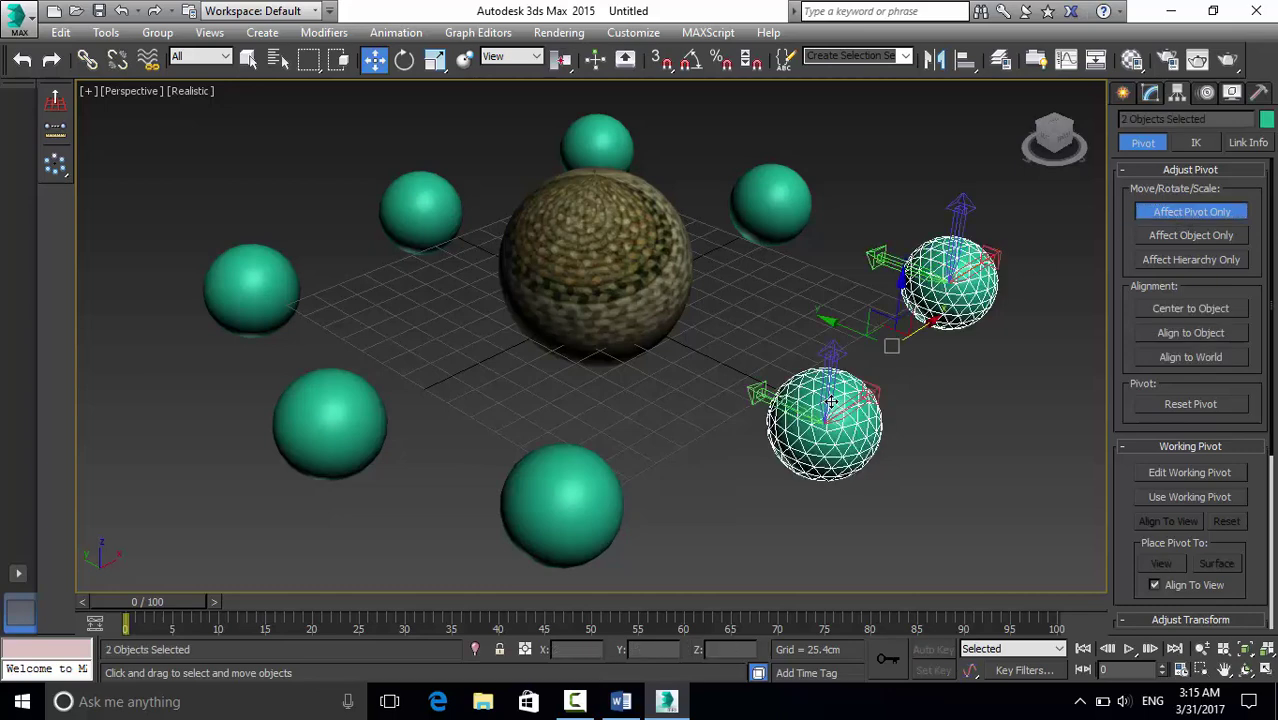
{"action": "left_click", "coordinate": [778, 198], "text": "ctrl"}
{"action": "left_click", "coordinate": [600, 150], "text": "ctrl"}
{"action": "left_click", "coordinate": [430, 193], "text": "ctrl"}
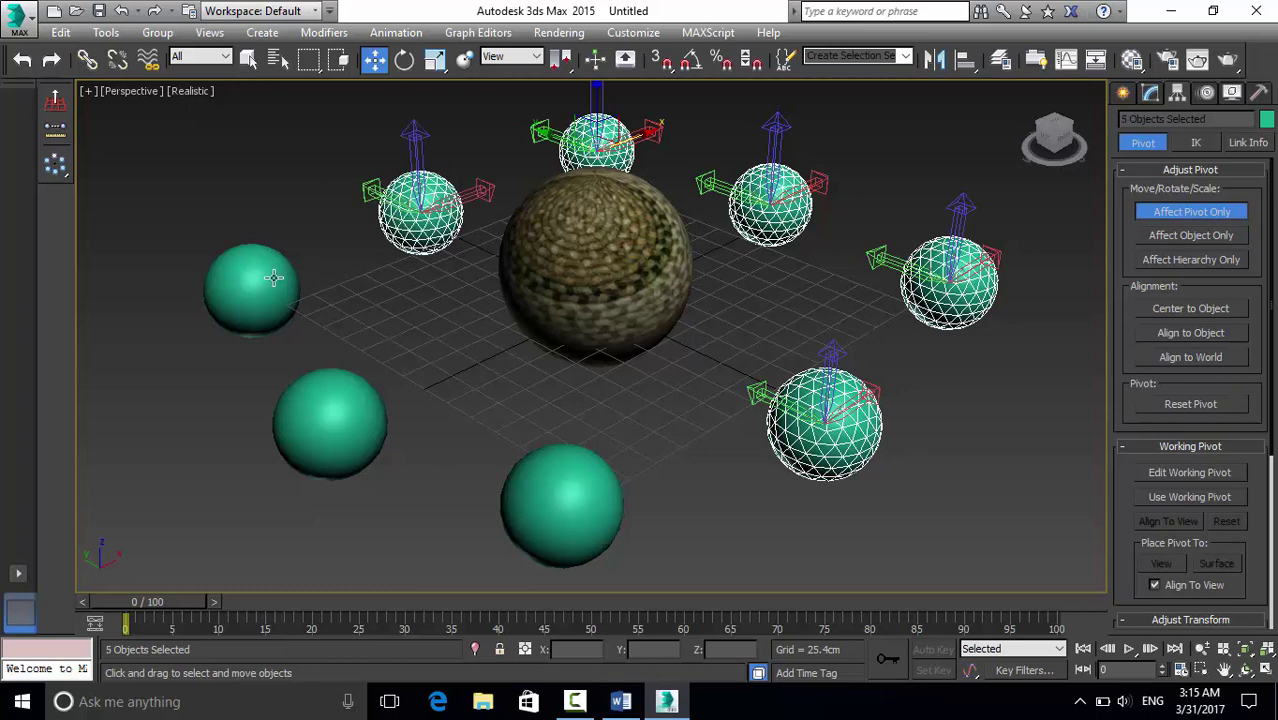
{"action": "left_click", "coordinate": [252, 288], "text": "ctrl"}
{"action": "left_click", "coordinate": [330, 420], "text": "ctrl"}
{"action": "left_click", "coordinate": [571, 493], "text": "ctrl"}
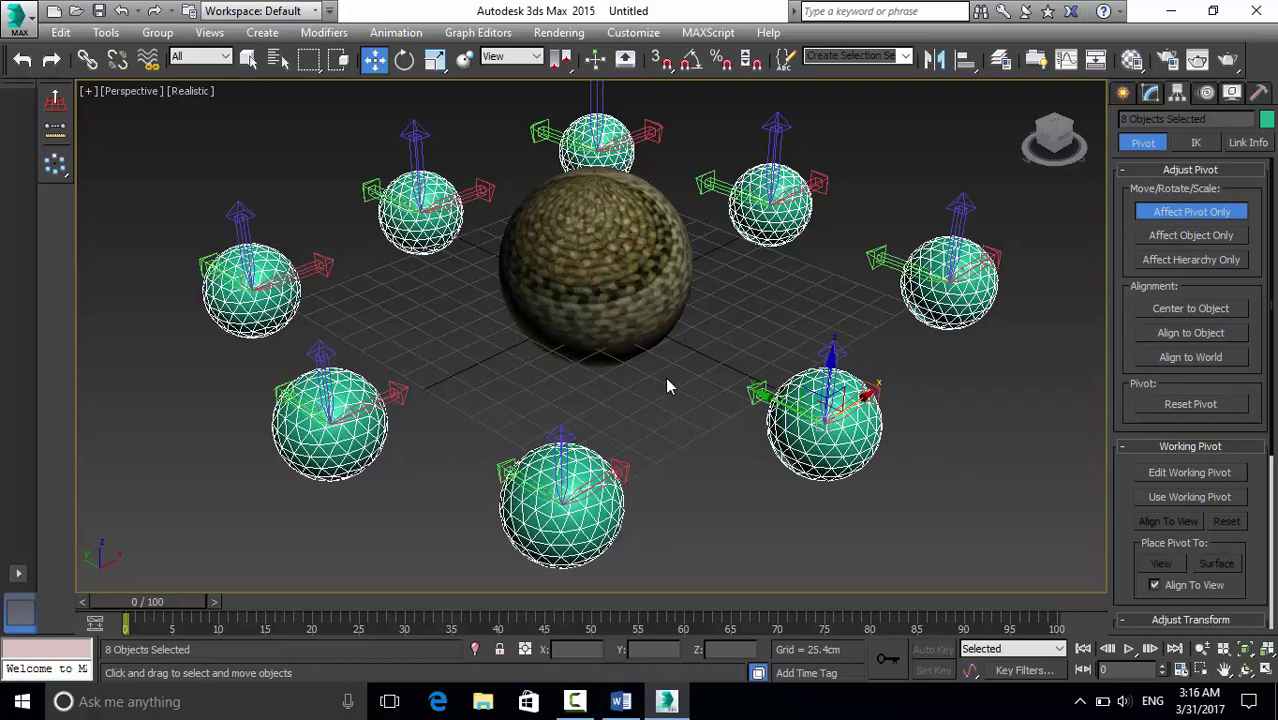
{"action": "mouse_move", "coordinate": [800, 403]}
{"action": "left_mouse_down"}
{"action": "mouse_move", "coordinate": [721, 357]}
{"action": "mouse_move", "coordinate": [724, 384]}
{"action": "mouse_move", "coordinate": [615, 210]}
{"action": "left_mouse_up"}
In Top view, move the bottom and lower-left geospheres' pivots to the central sphere's centre.
{"action": "key", "text": "t"}
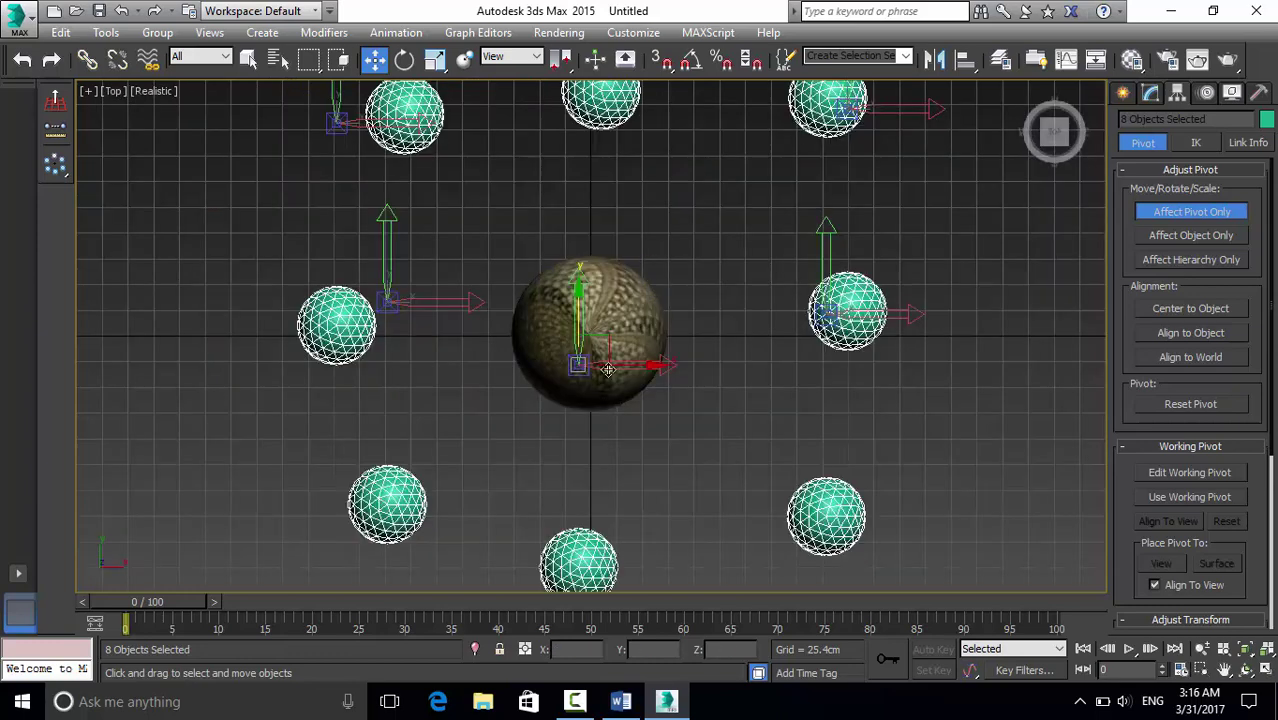
{"action": "left_click", "coordinate": [580, 364]}
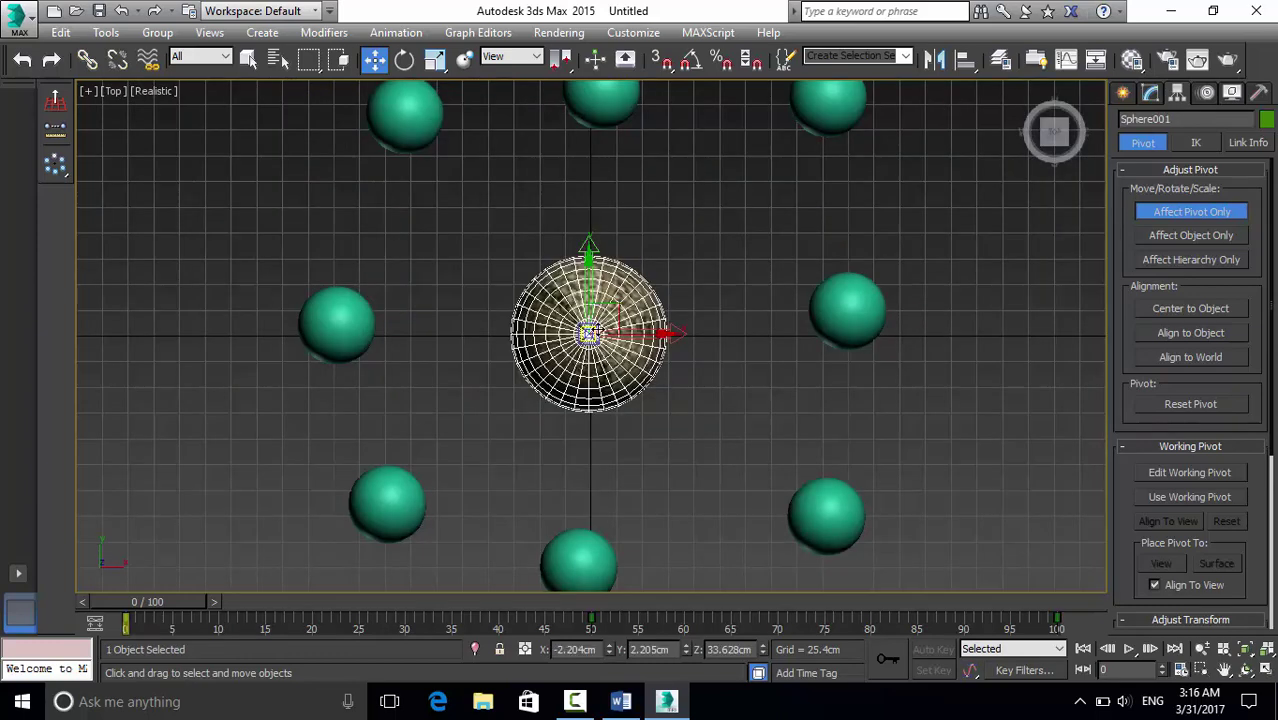
{"action": "left_click", "coordinate": [580, 555]}
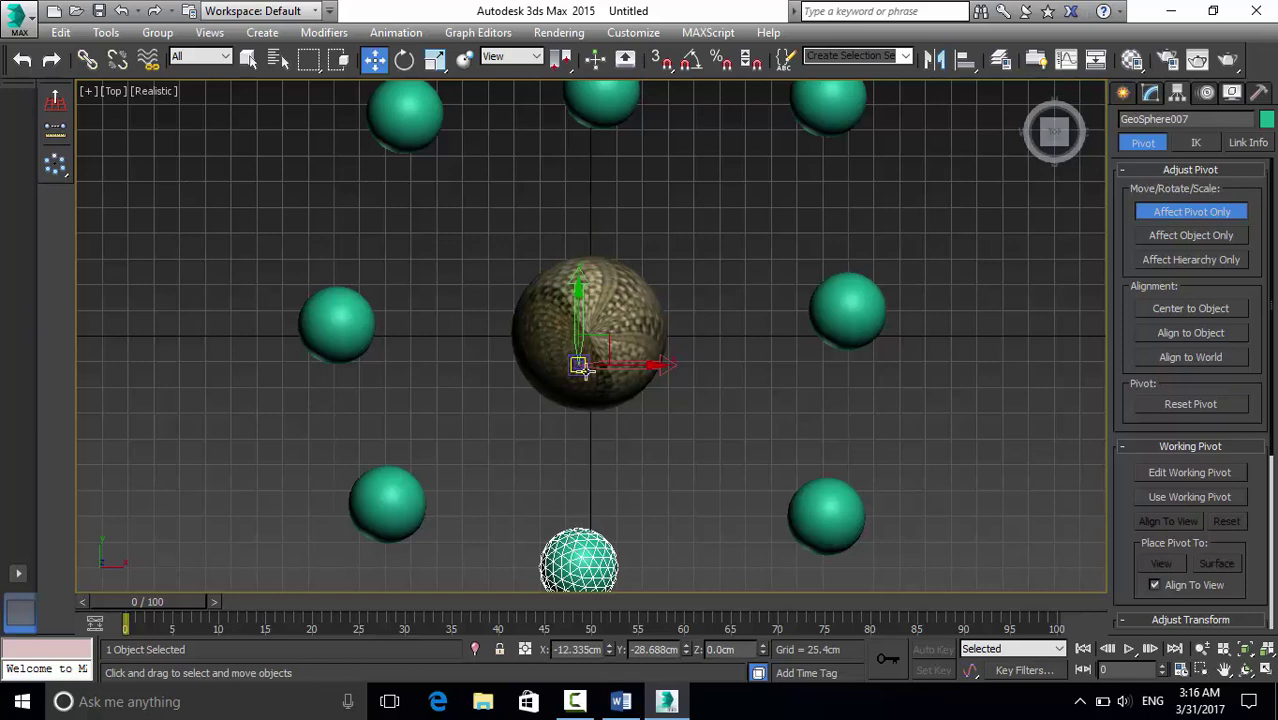
{"action": "left_click_drag", "start_coordinate": [585, 368], "coordinate": [587, 325]}
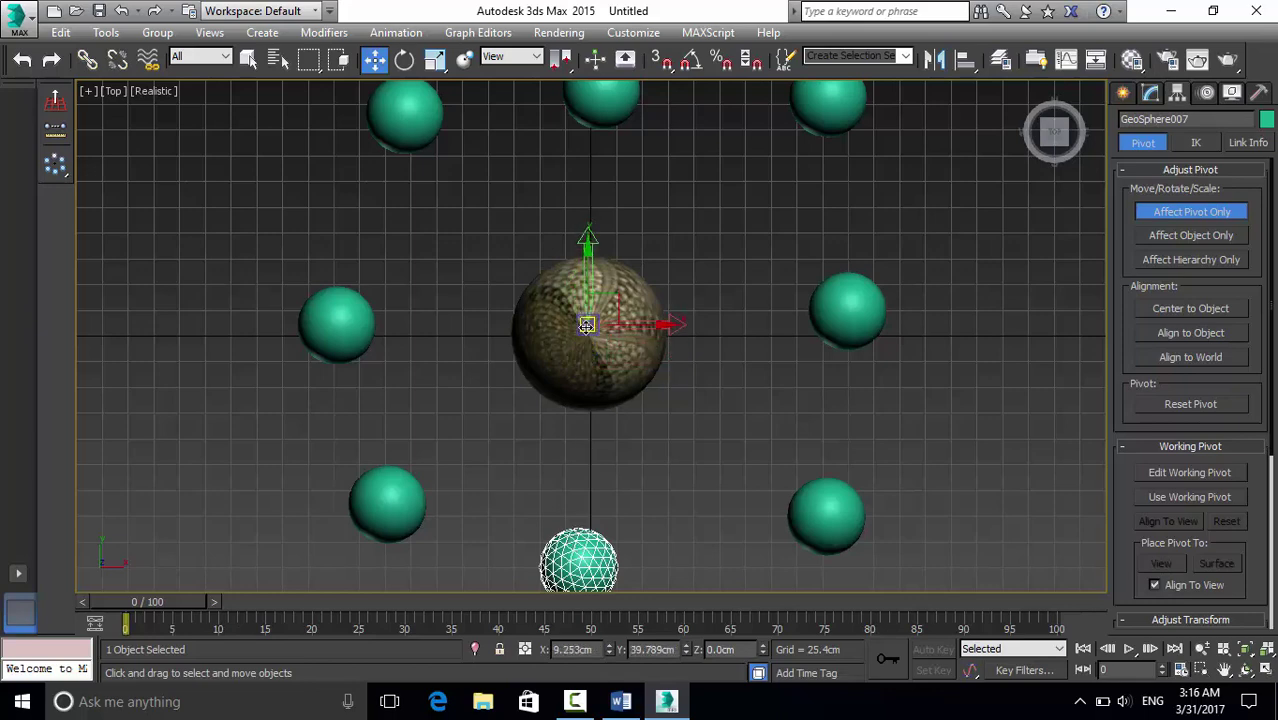
{"action": "left_click", "coordinate": [588, 333]}
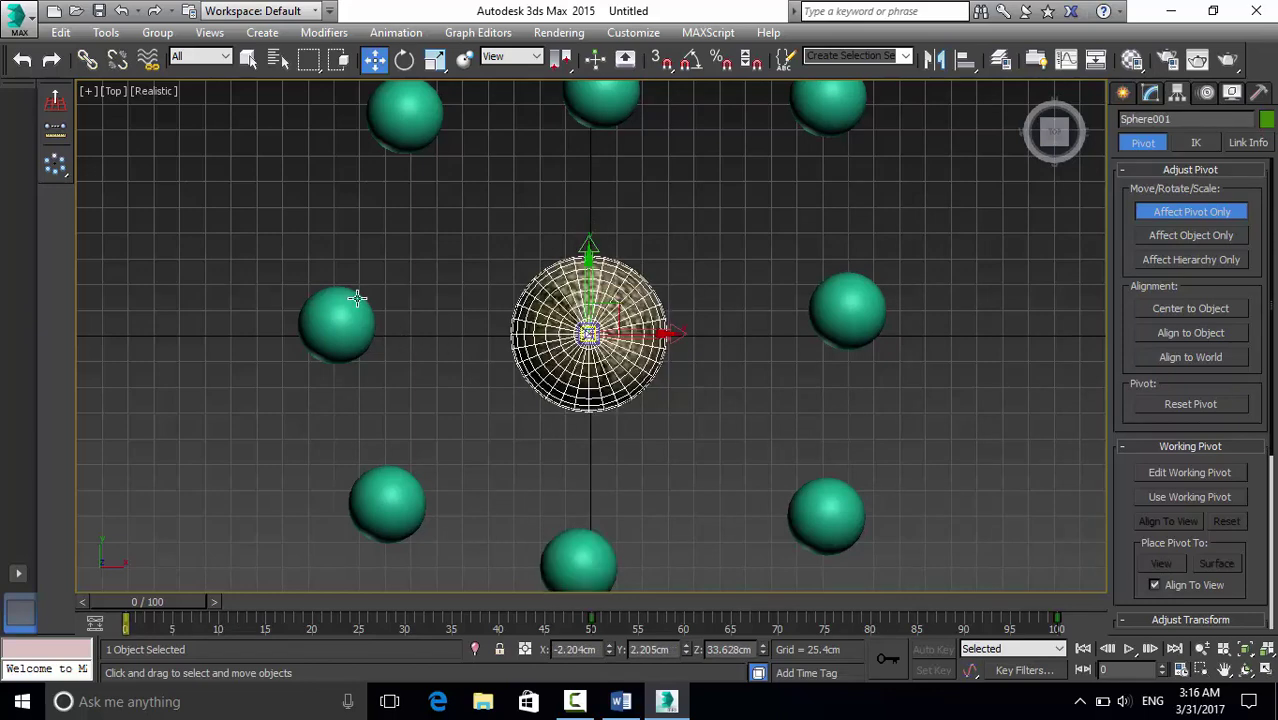
{"action": "left_click", "coordinate": [382, 495]}
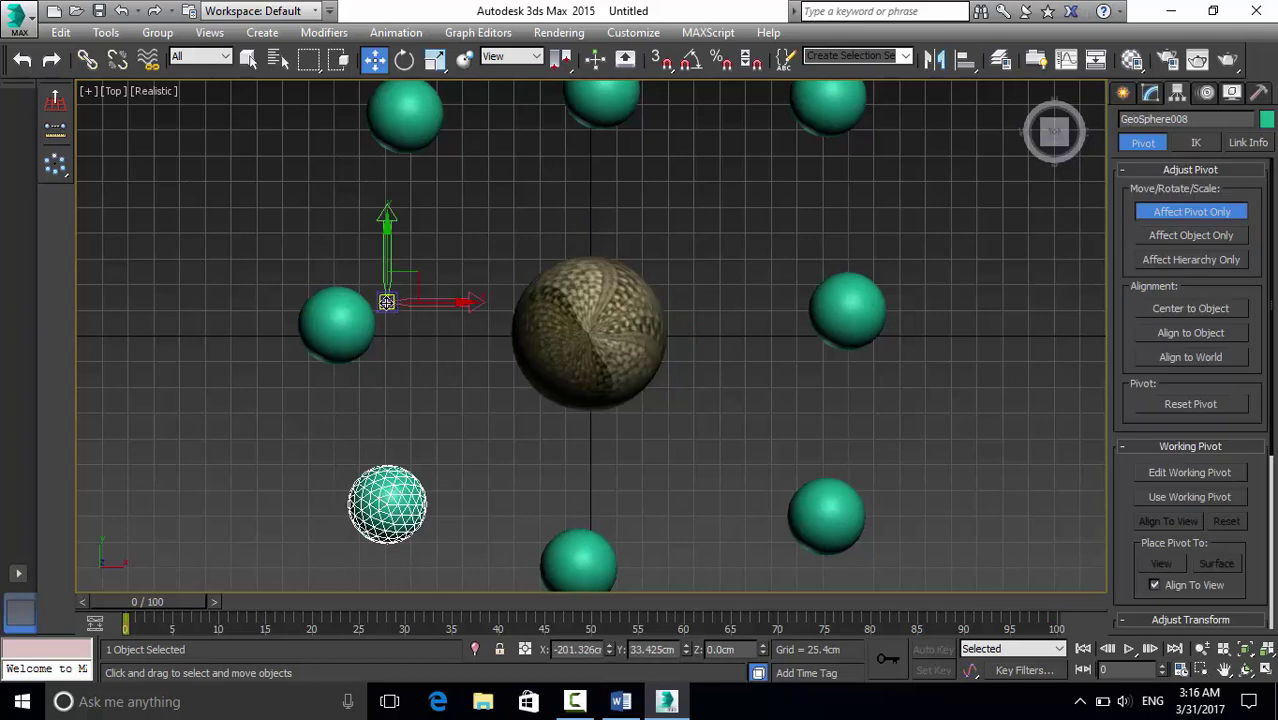
{"action": "left_click_drag", "start_coordinate": [386, 302], "coordinate": [588, 332]}
Move the left and right geospheres' pivots onto the central sphere's centre.
{"action": "left_click", "coordinate": [588, 333]}
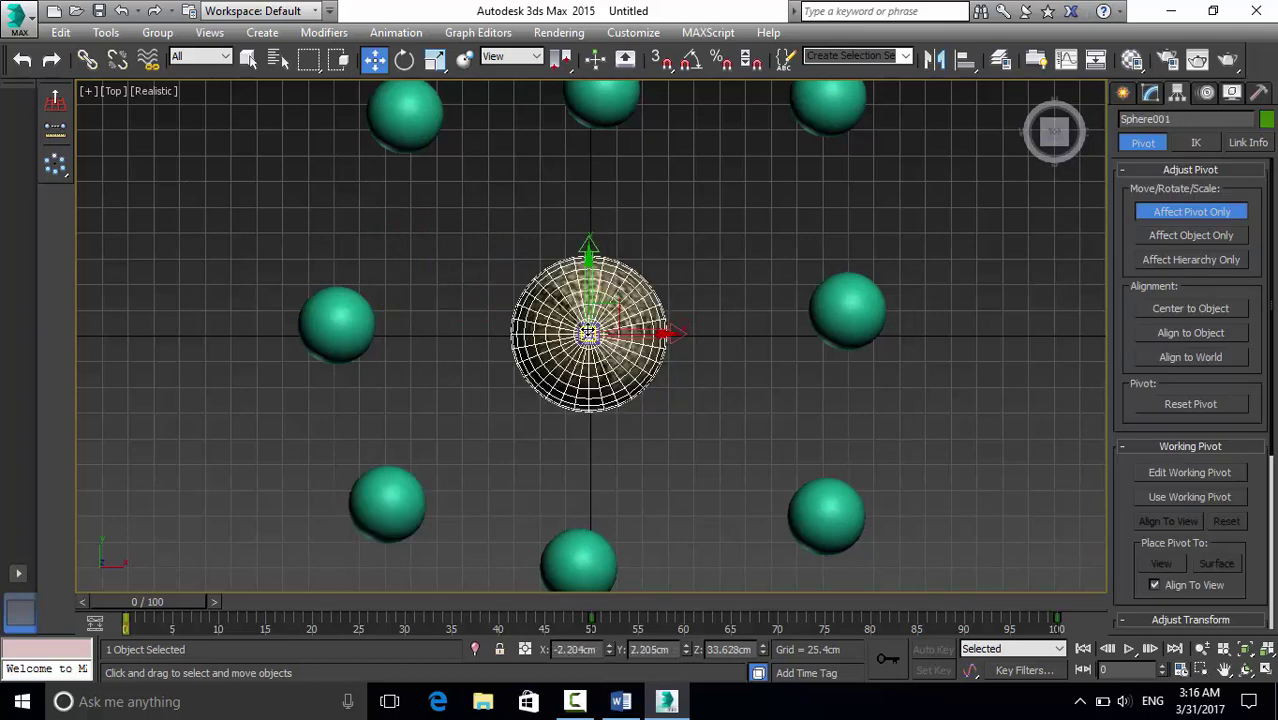
{"action": "left_click", "coordinate": [322, 309]}
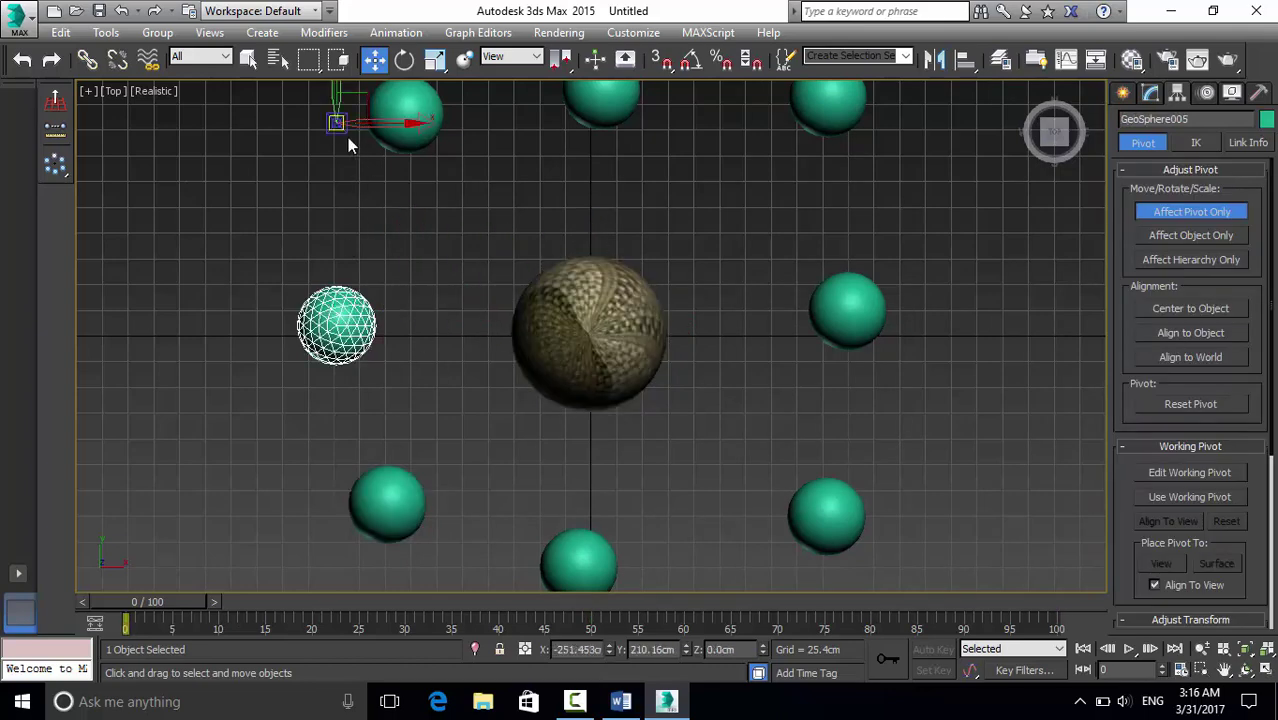
{"action": "left_click_drag", "start_coordinate": [339, 124], "coordinate": [585, 327]}
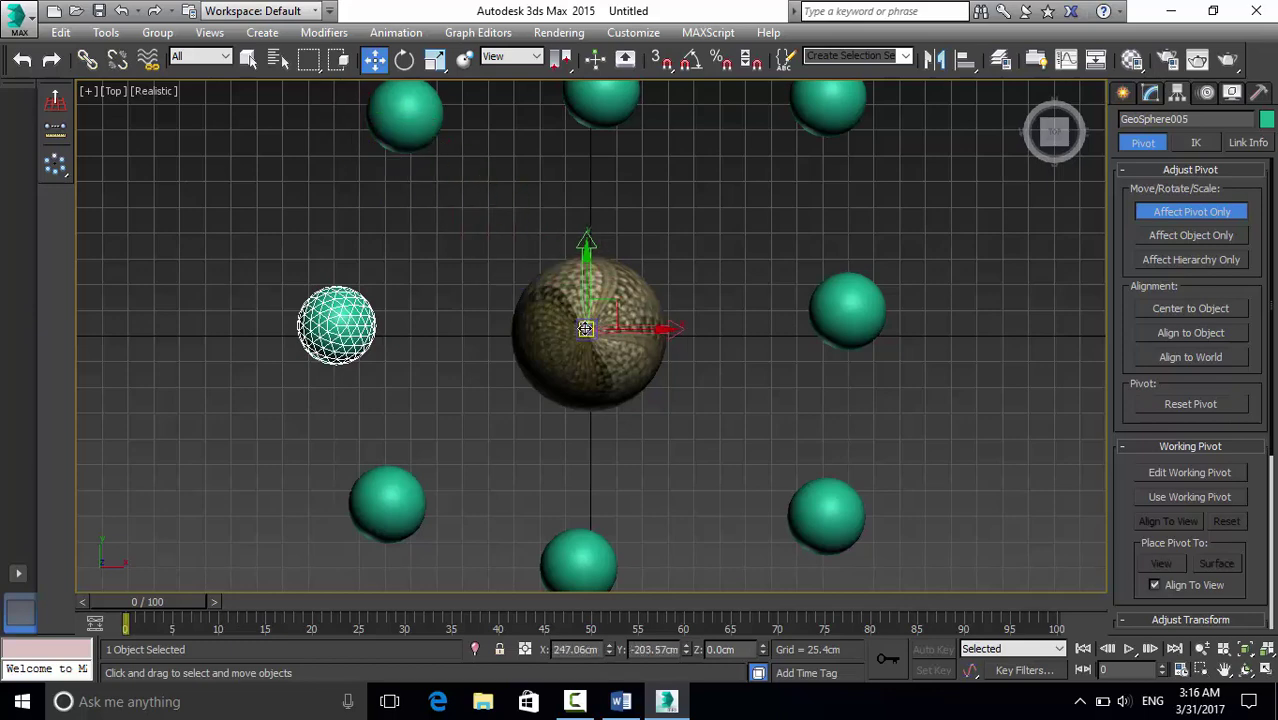
{"action": "left_click", "coordinate": [587, 331]}
{"action": "left_click", "coordinate": [858, 304]}
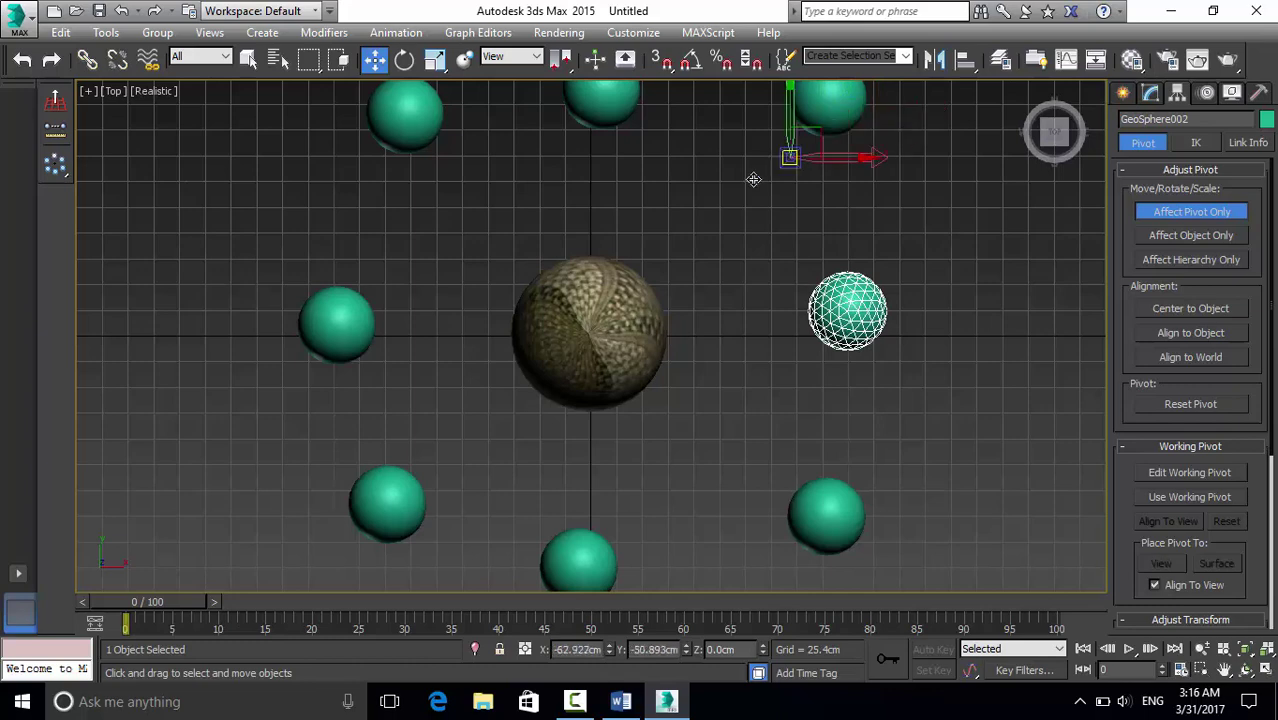
{"action": "mouse_move", "coordinate": [846, 108]}
{"action": "left_mouse_down"}
{"action": "mouse_move", "coordinate": [598, 308]}
{"action": "mouse_move", "coordinate": [591, 330]}
{"action": "left_mouse_up"}
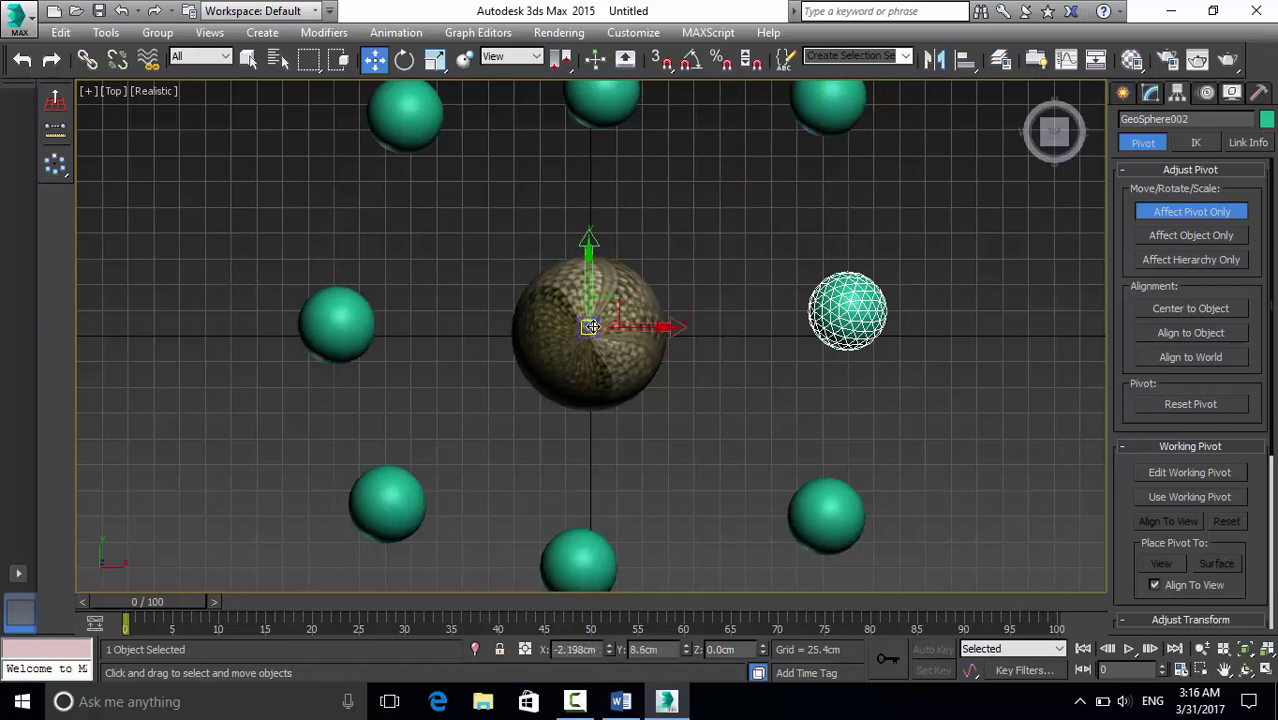
Move the lower-right and top-right geospheres' pivots to the central sphere's centre.
{"action": "left_click", "coordinate": [592, 331]}
{"action": "left_click", "coordinate": [828, 522]}
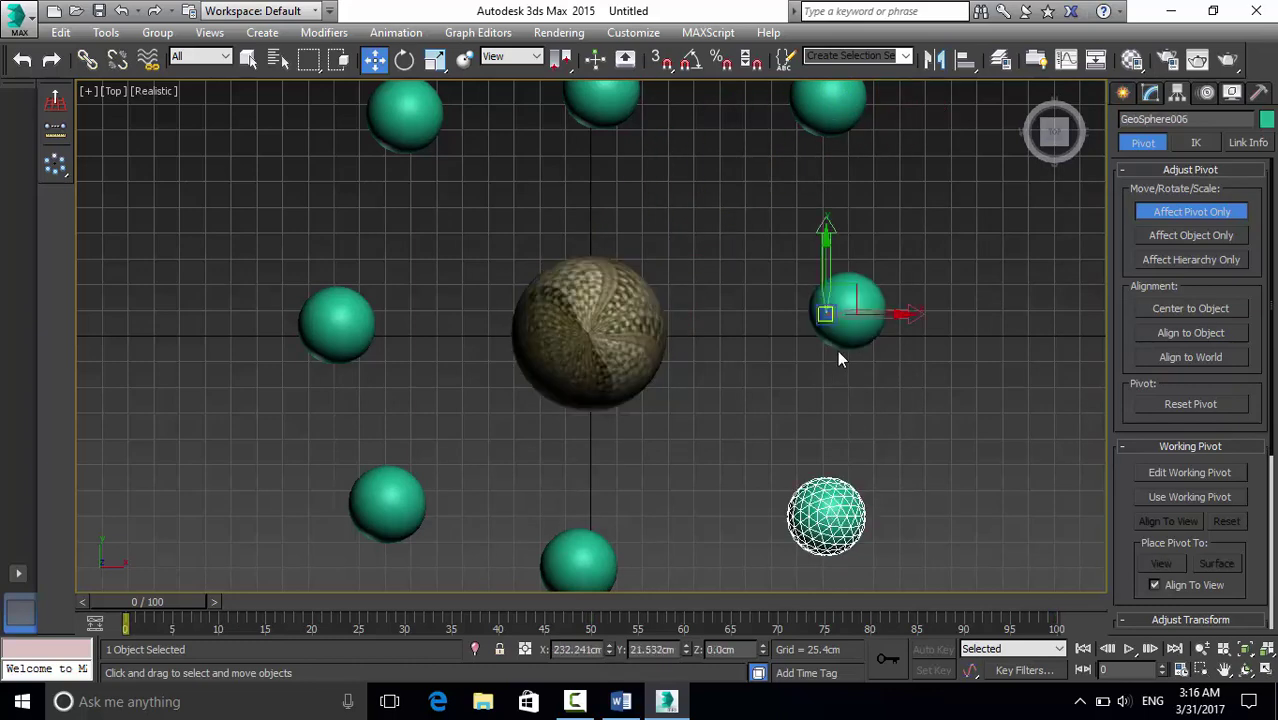
{"action": "left_click_drag", "start_coordinate": [825, 315], "coordinate": [591, 333]}
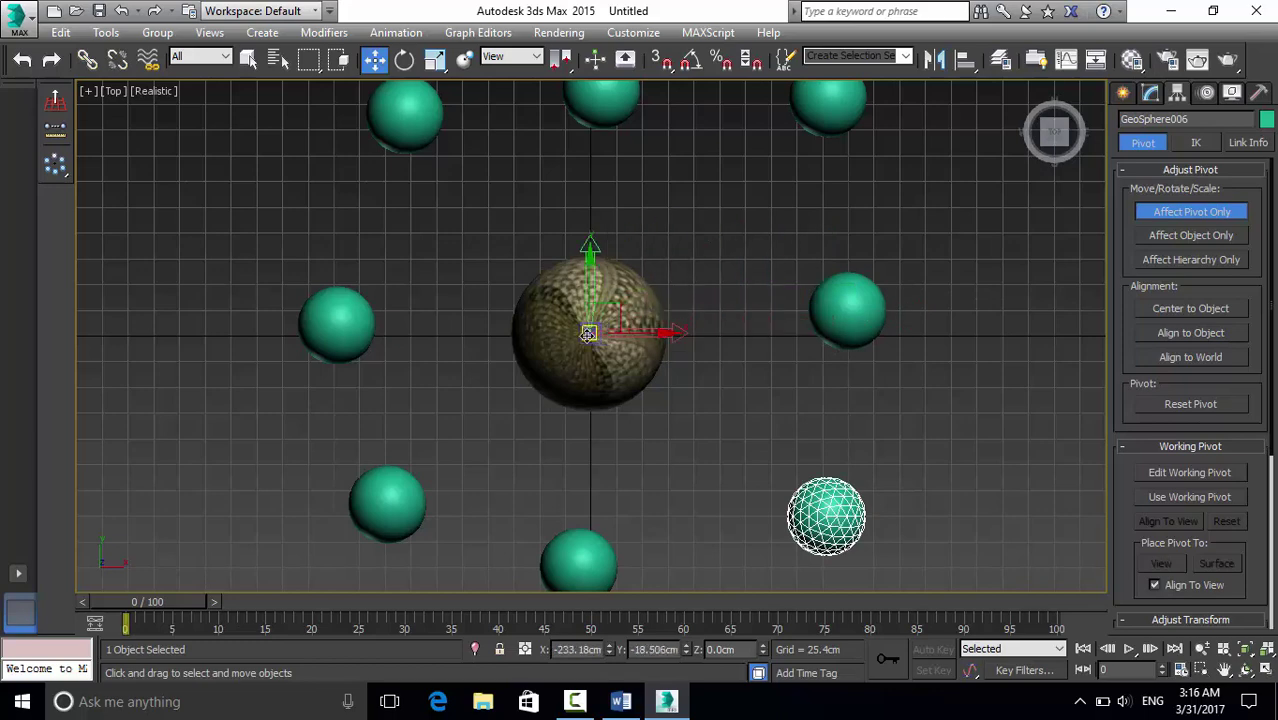
{"action": "left_click", "coordinate": [591, 333]}
{"action": "scroll", "coordinate": [686, 283], "scroll_direction": "down", "scroll_amount": 3}
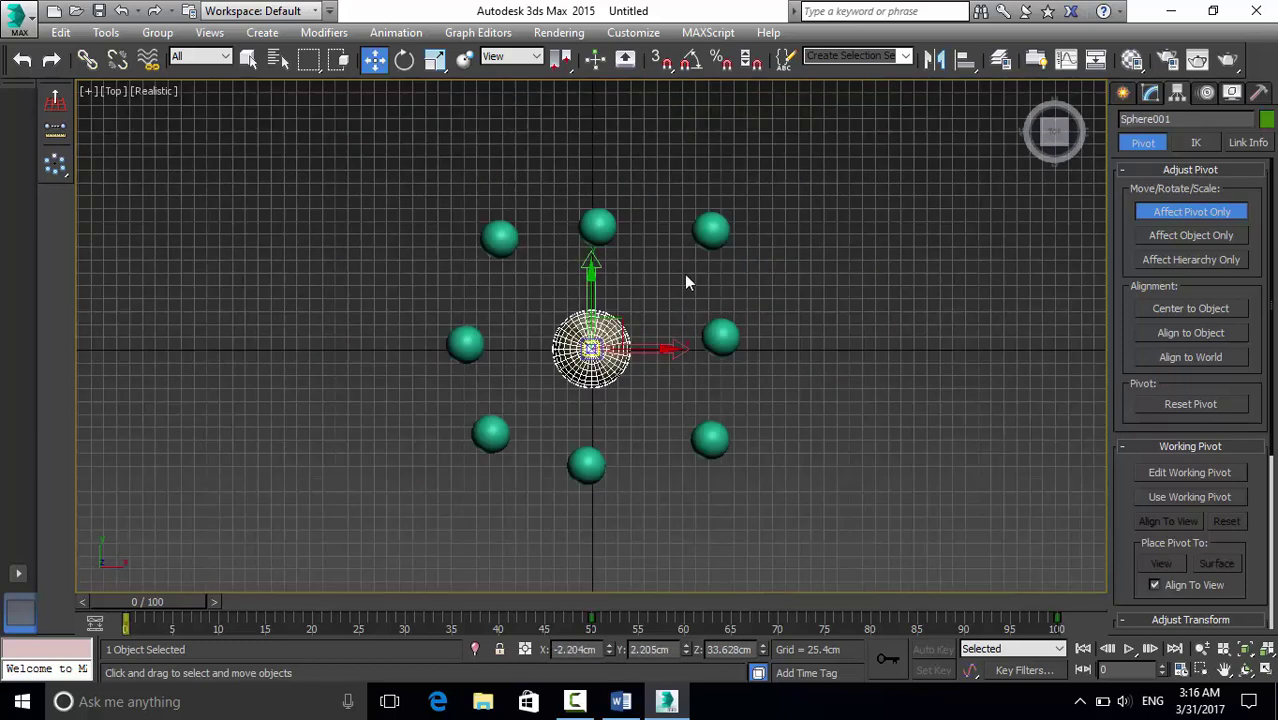
{"action": "left_click", "coordinate": [712, 228]}
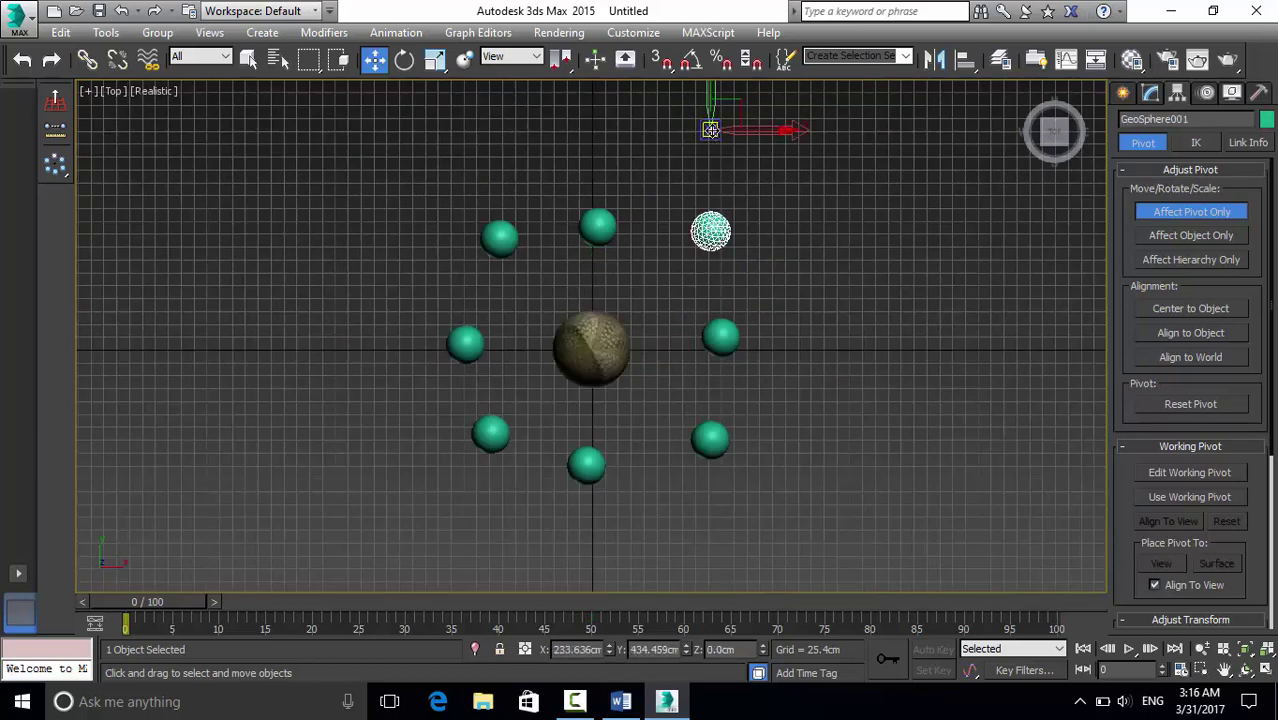
{"action": "left_click_drag", "start_coordinate": [710, 130], "coordinate": [593, 344]}
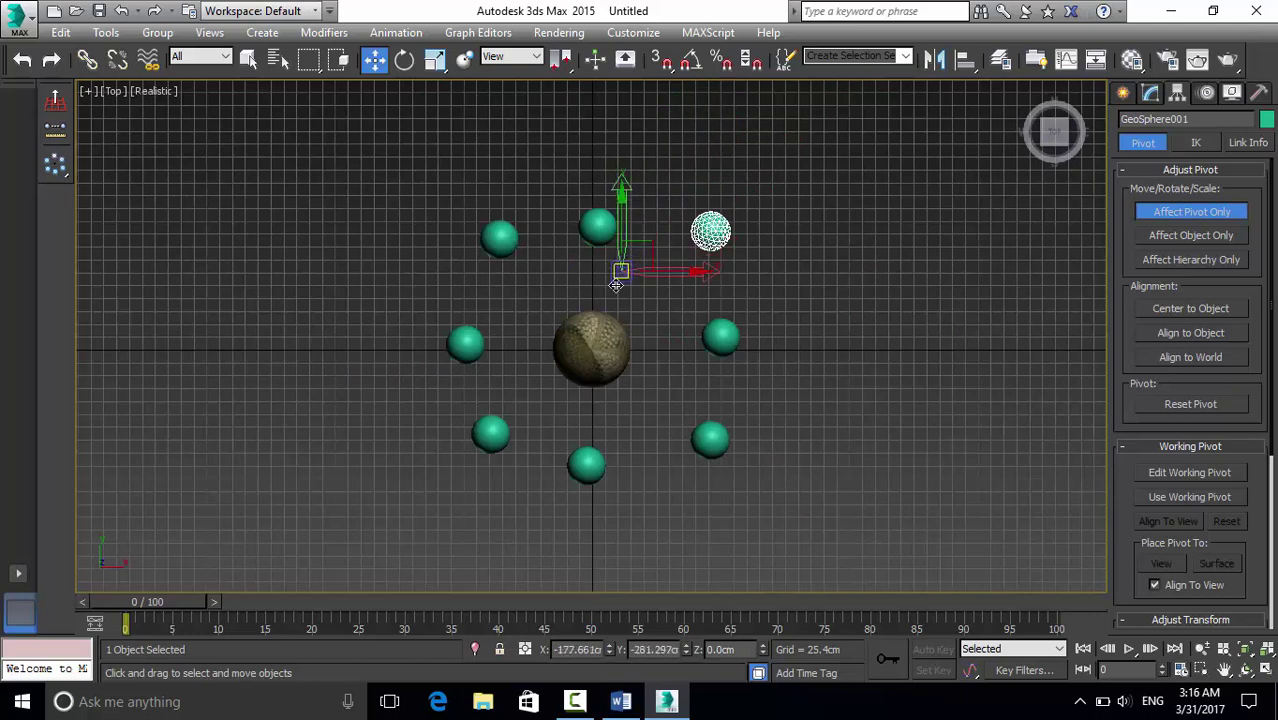
Move the top and top-left geospheres' pivots to the central sphere's centre, then deselect.
{"action": "left_click", "coordinate": [592, 350]}
{"action": "left_click", "coordinate": [600, 226]}
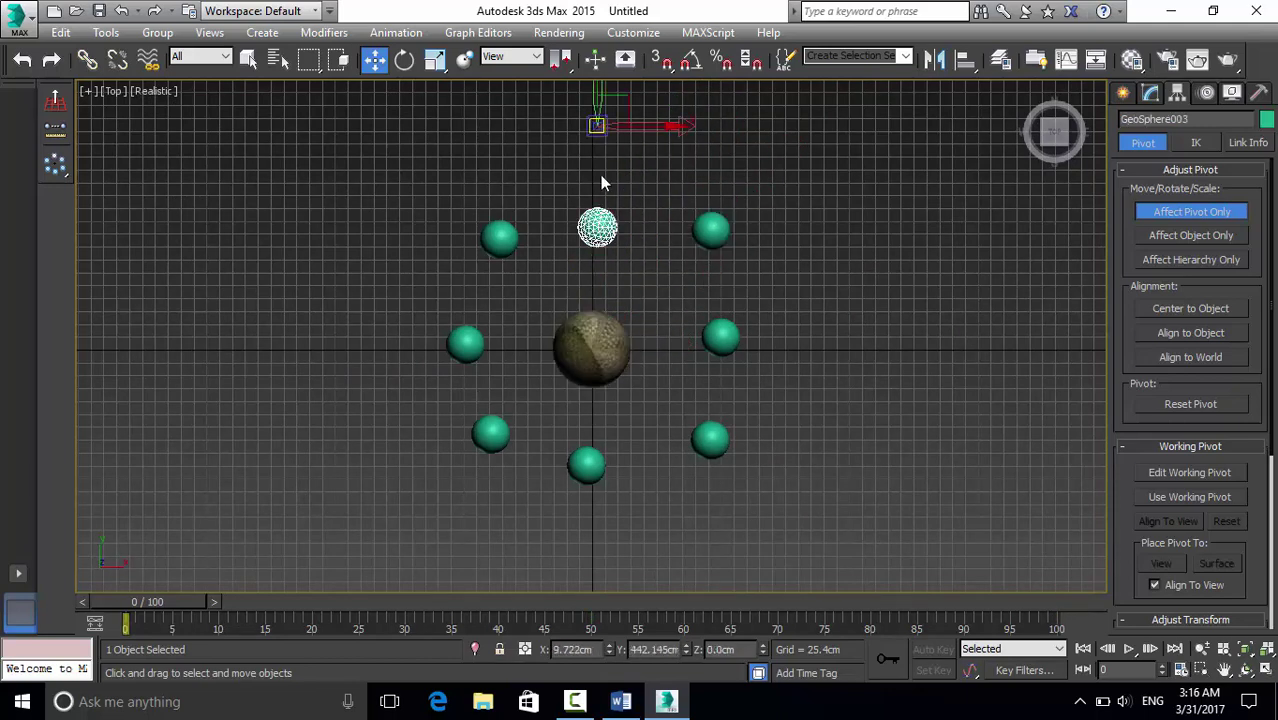
{"action": "left_click_drag", "start_coordinate": [596, 125], "coordinate": [595, 344]}
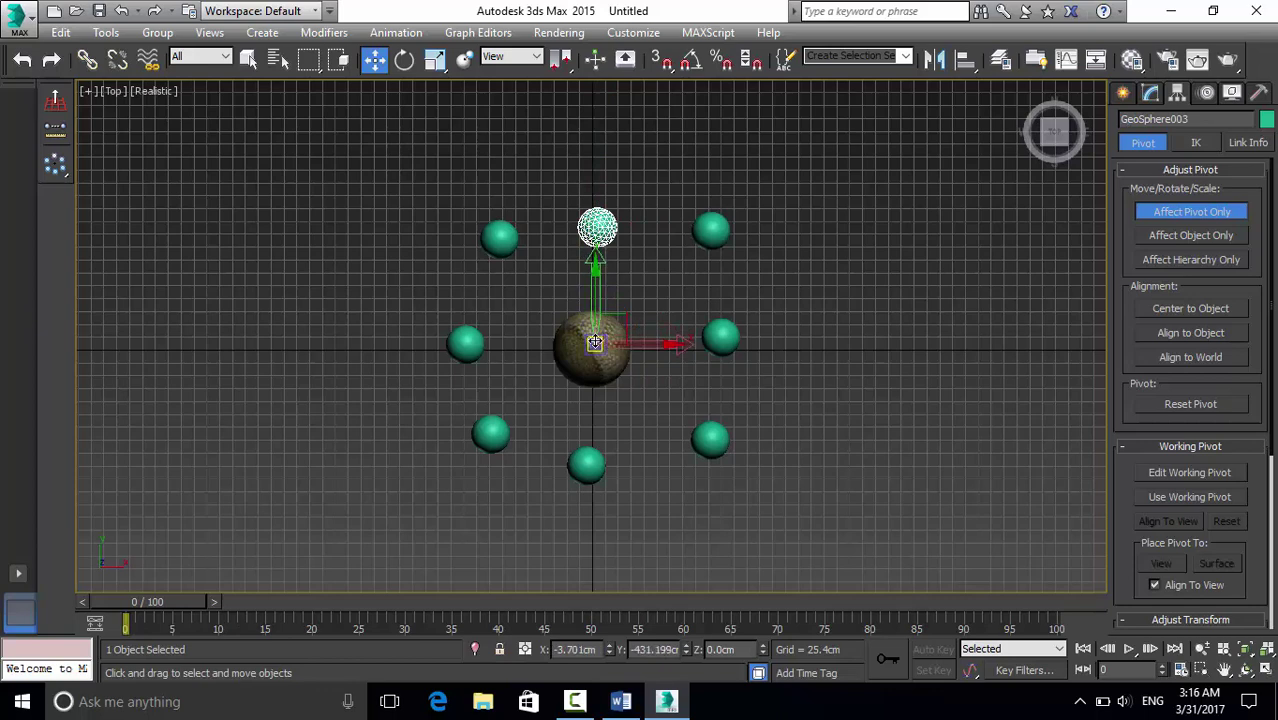
{"action": "left_click", "coordinate": [595, 344]}
{"action": "left_click", "coordinate": [508, 240]}
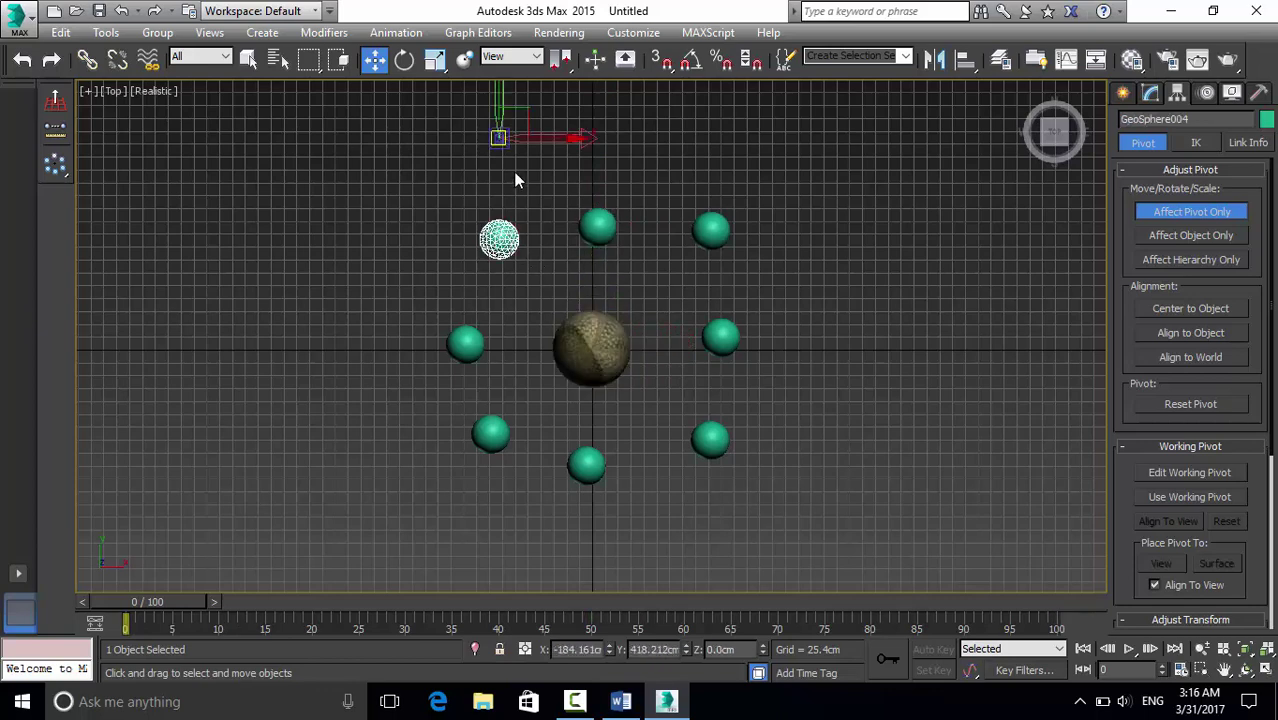
{"action": "left_click_drag", "start_coordinate": [496, 142], "coordinate": [592, 346]}
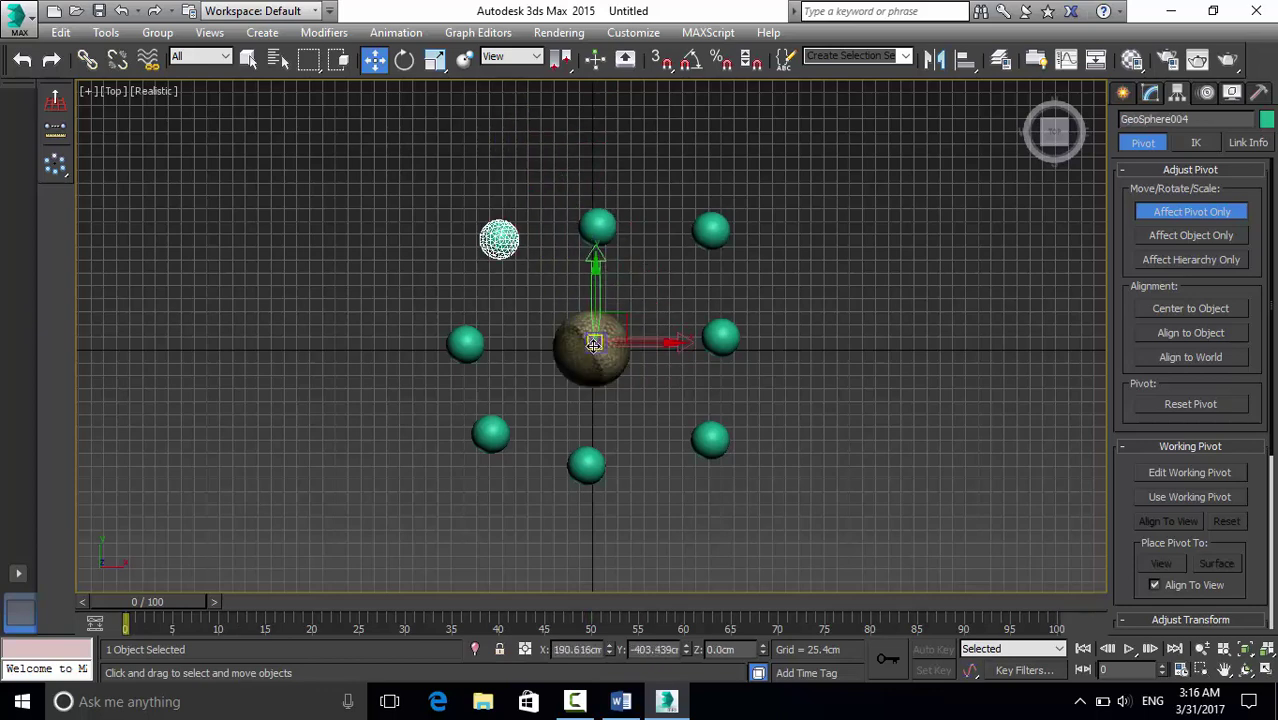
{"action": "left_click", "coordinate": [592, 346]}
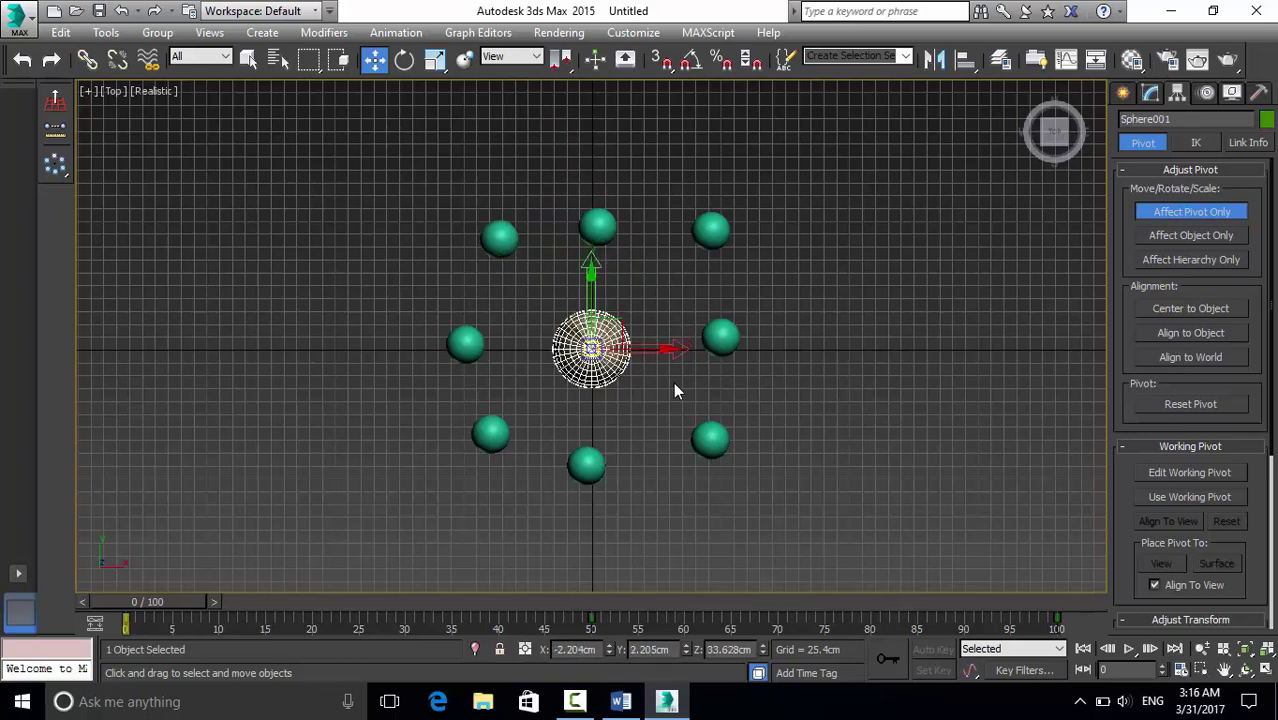
{"action": "left_click", "coordinate": [670, 385]}
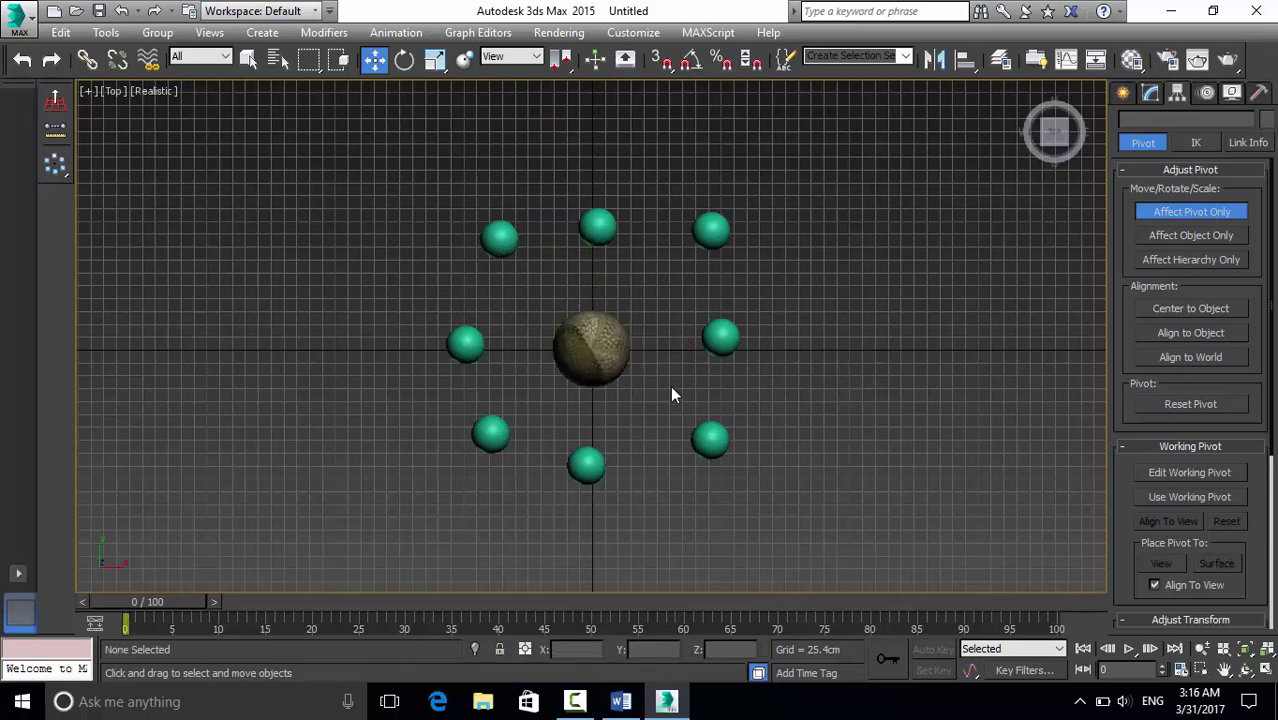
Switch to Perspective and confirm the front-right, right and back geospheres pivot at the central sphere.
{"action": "left_click", "coordinate": [1028, 95]}
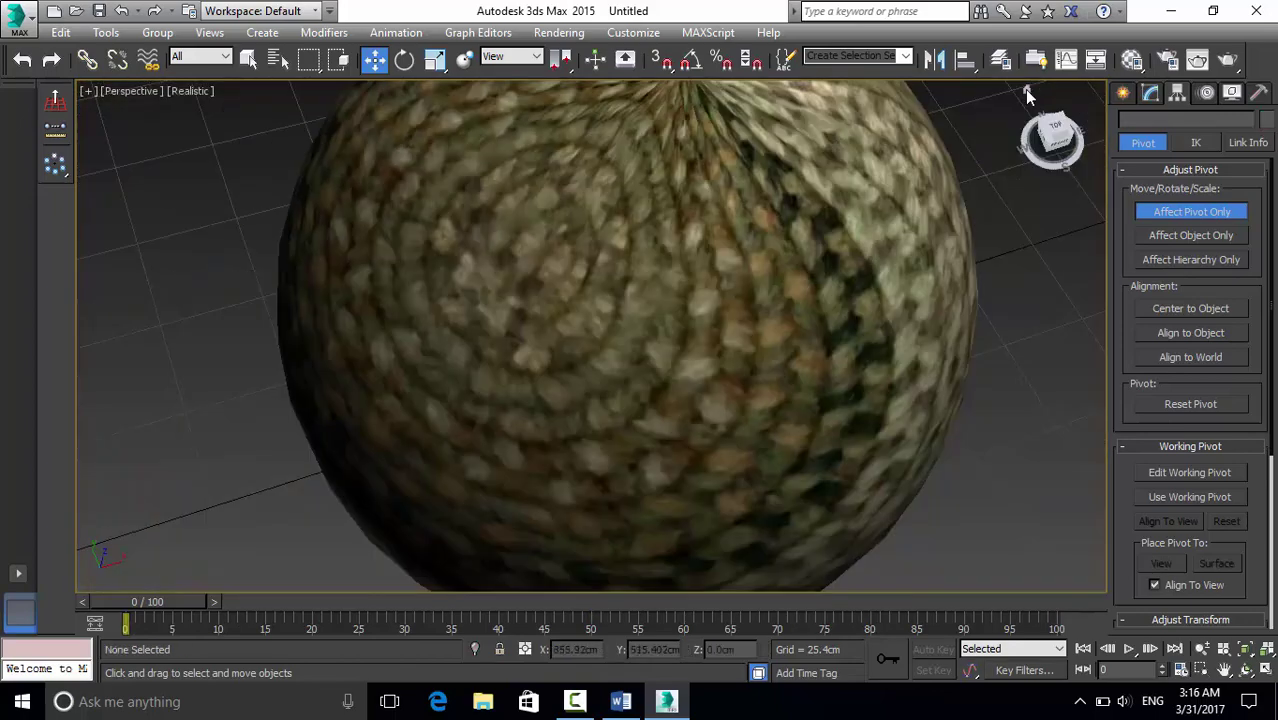
{"action": "left_click", "coordinate": [886, 378]}
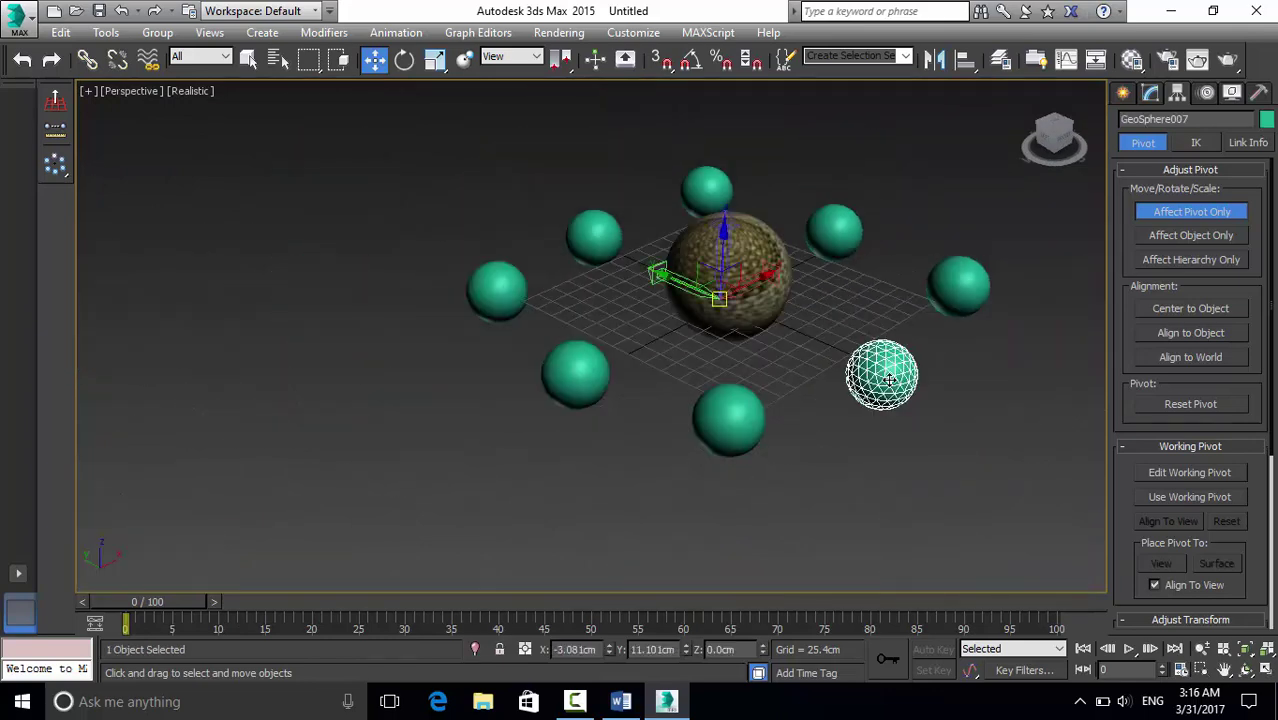
{"action": "left_click", "coordinate": [969, 291]}
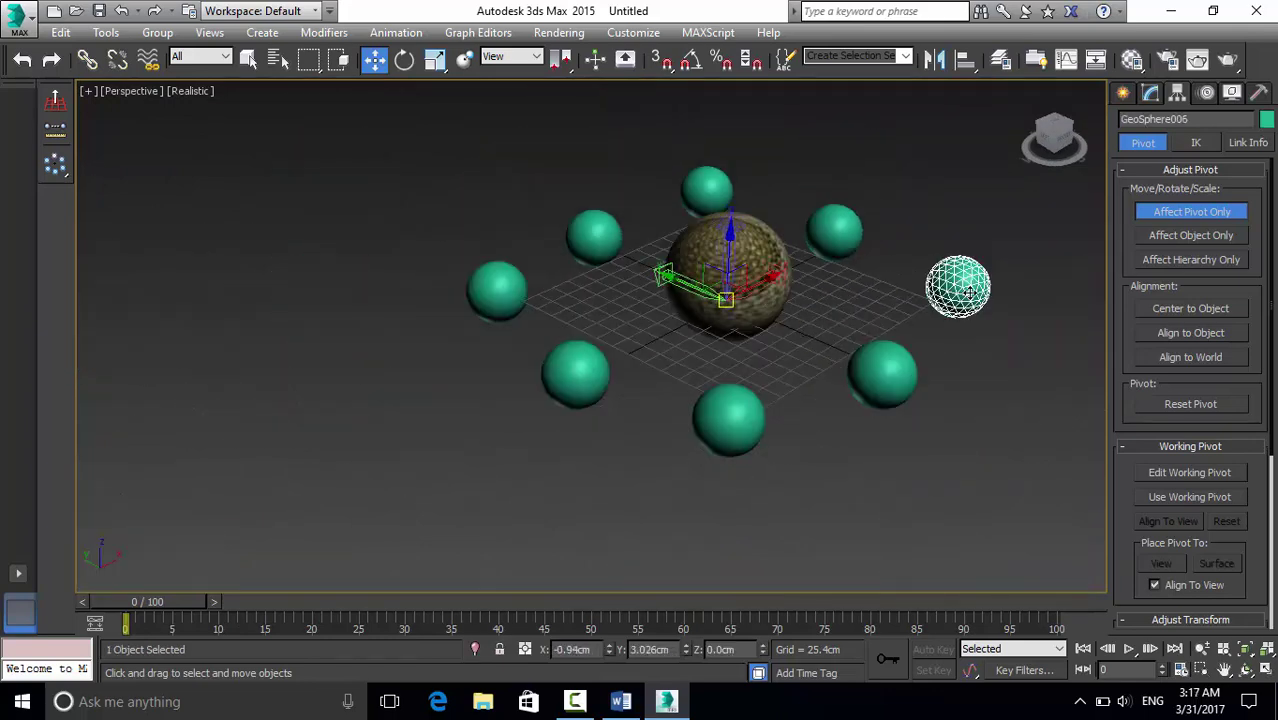
{"action": "left_click", "coordinate": [845, 233]}
{"action": "left_click", "coordinate": [710, 192]}
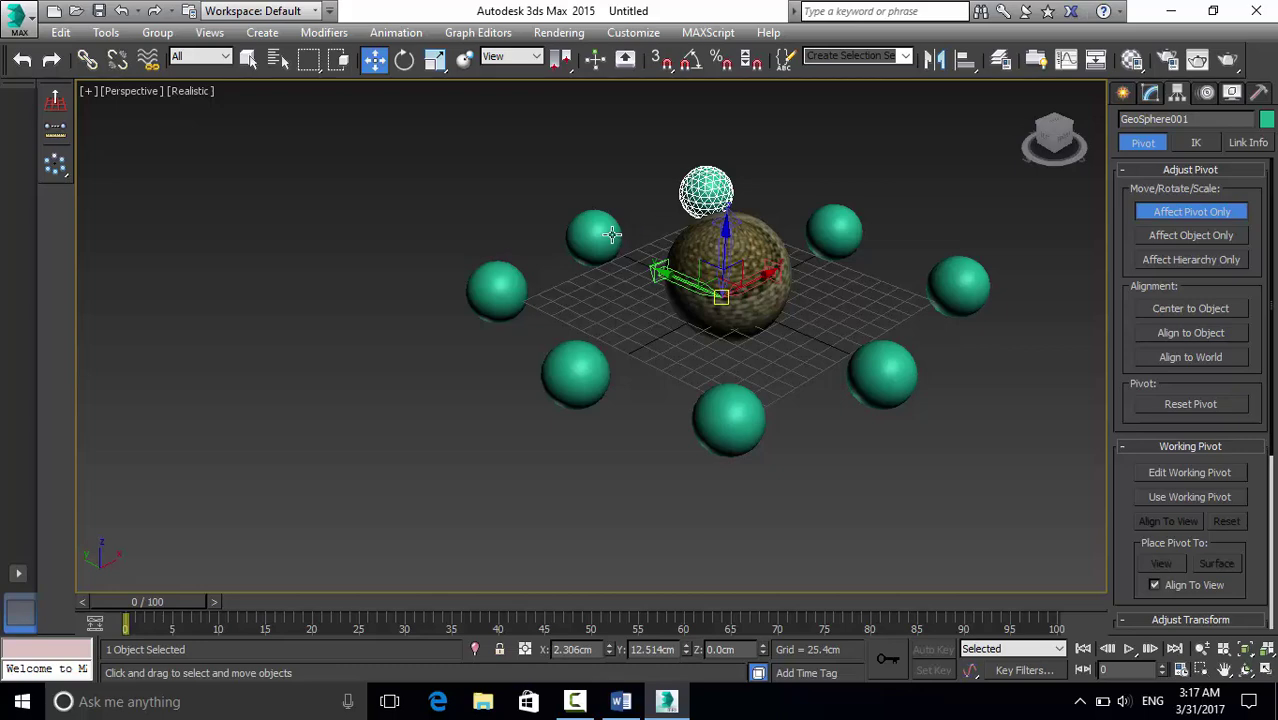
Confirm the remaining geospheres' pivots, then deselect all and choose Select and Rotate.
{"action": "left_click", "coordinate": [612, 234]}
{"action": "left_click", "coordinate": [515, 290]}
{"action": "left_click", "coordinate": [575, 372]}
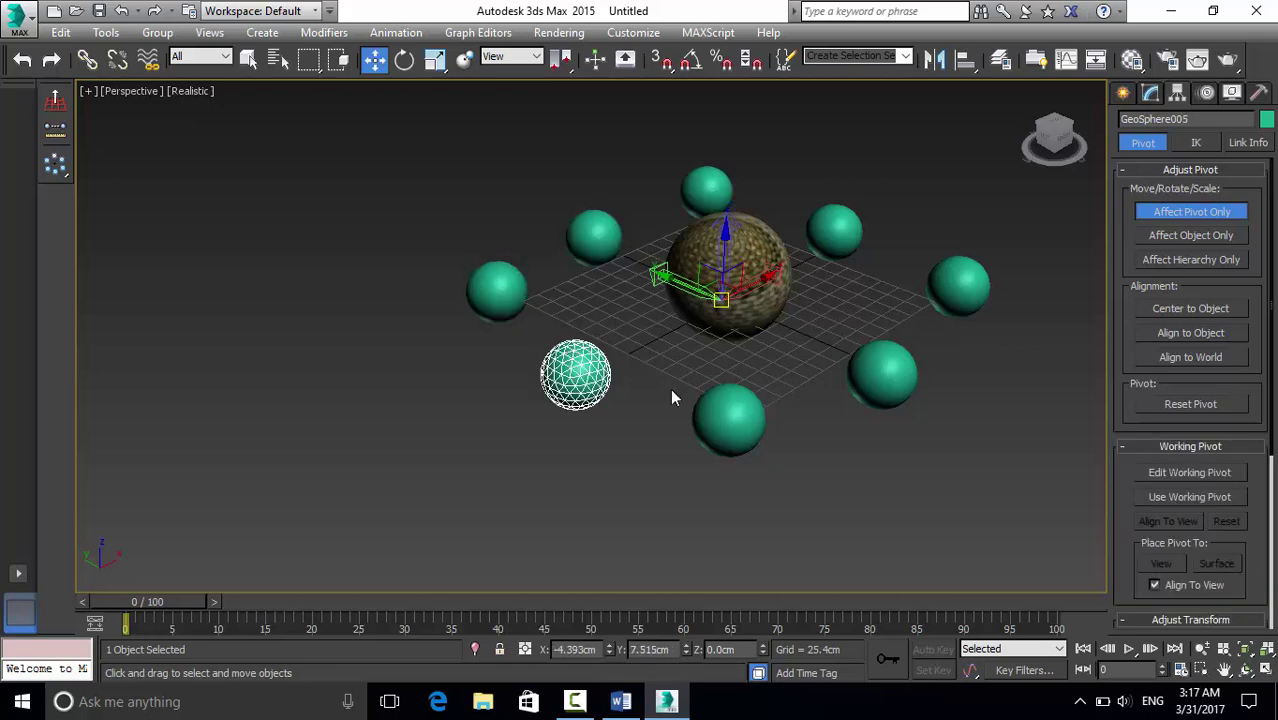
{"action": "left_click", "coordinate": [735, 415]}
{"action": "left_click", "coordinate": [864, 360]}
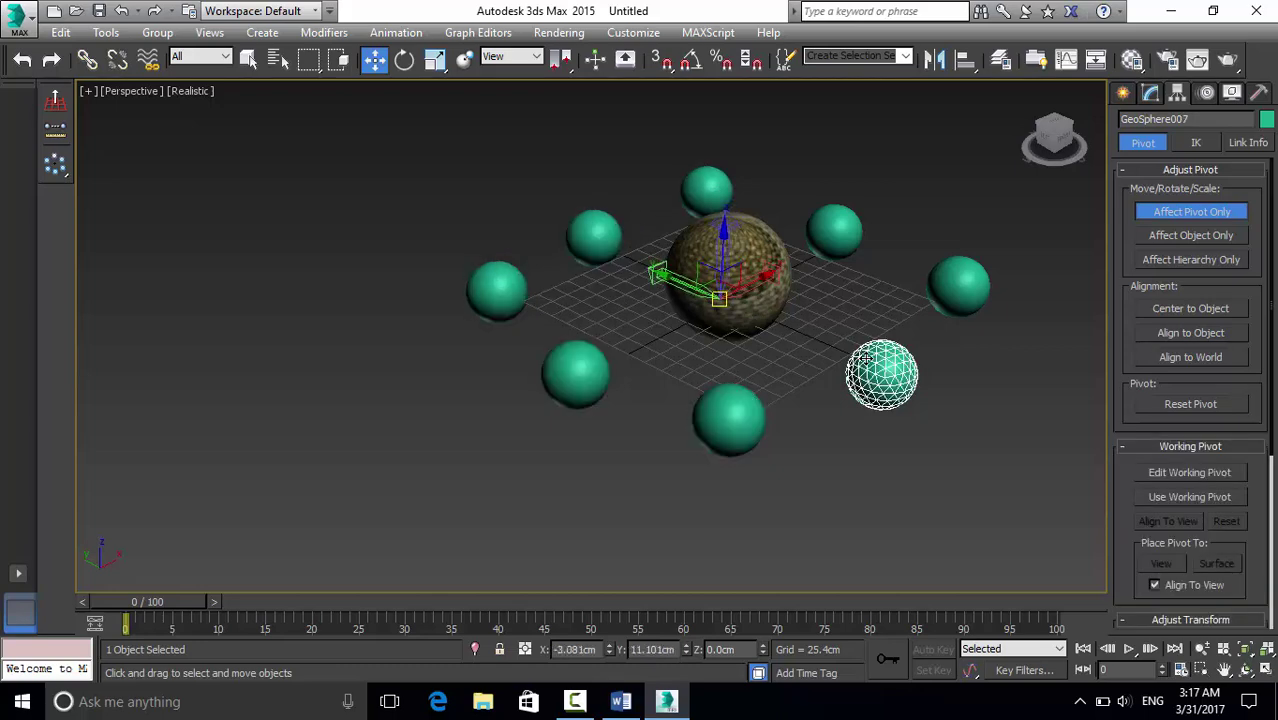
{"action": "left_click", "coordinate": [838, 441]}
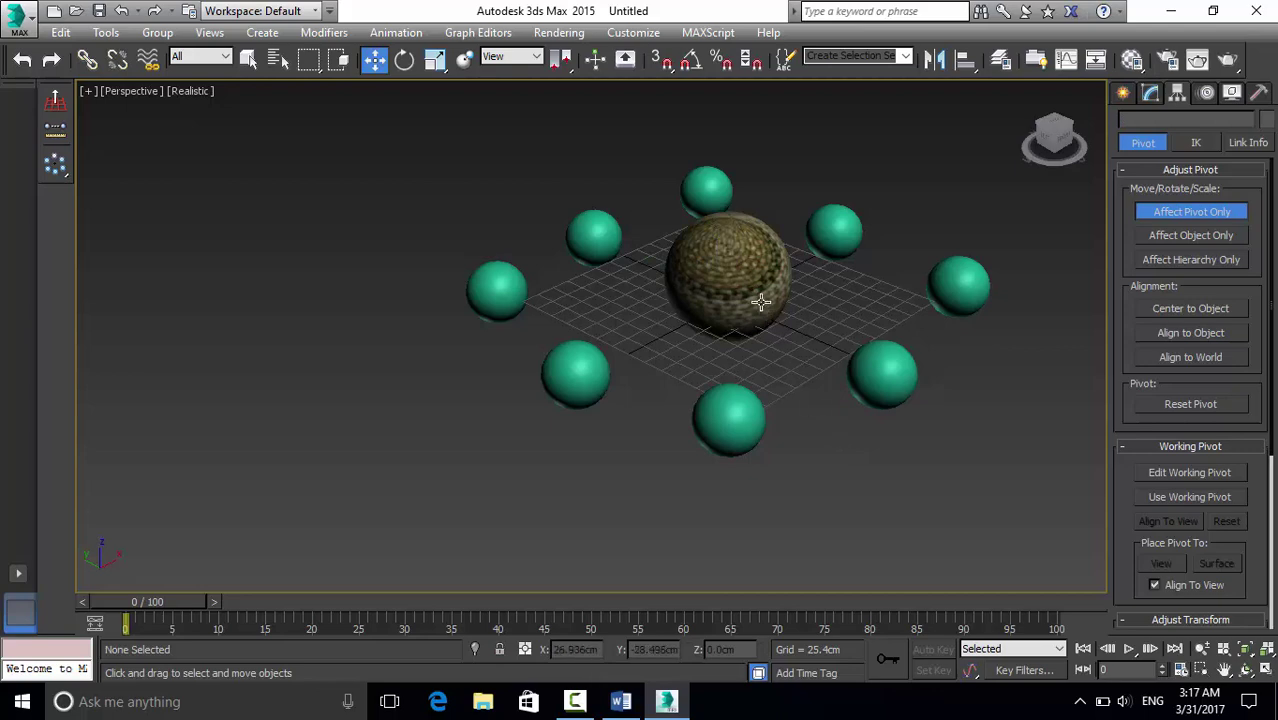
{"action": "left_click", "coordinate": [405, 62]}
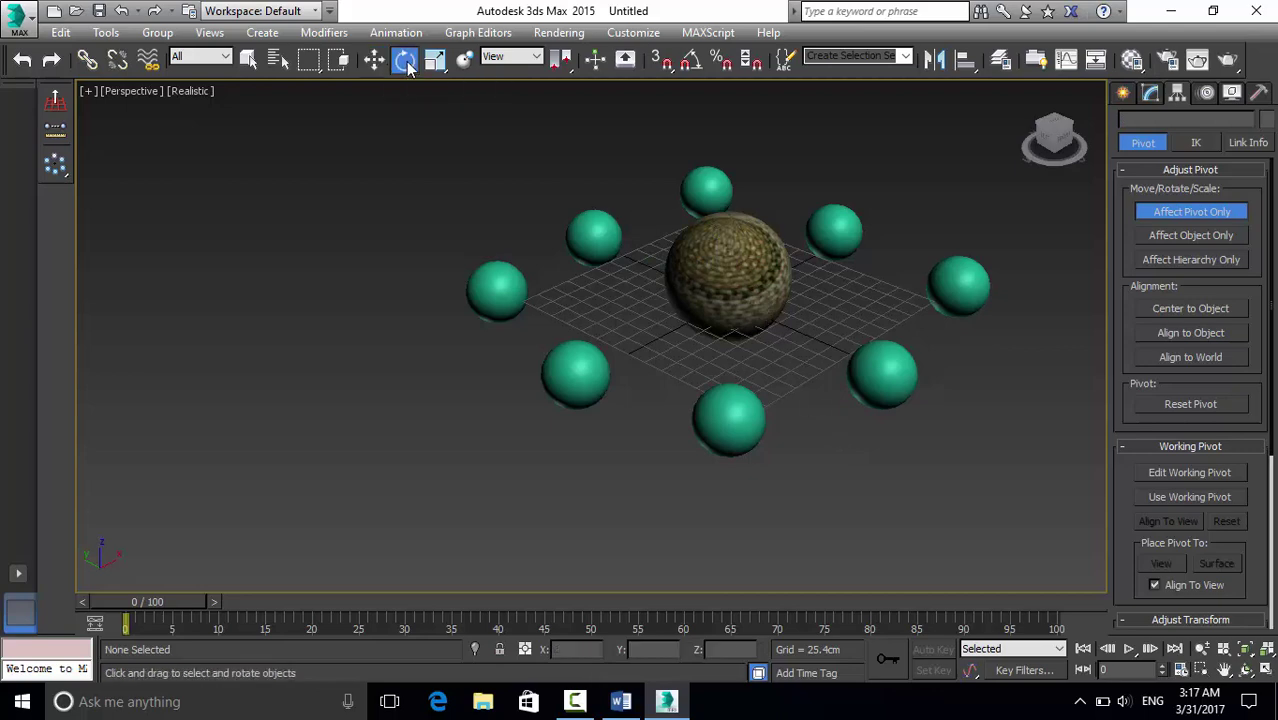
Select GeoSphere008, turn on Auto Key and move the time slider to frame 50.
{"action": "left_click", "coordinate": [722, 404]}
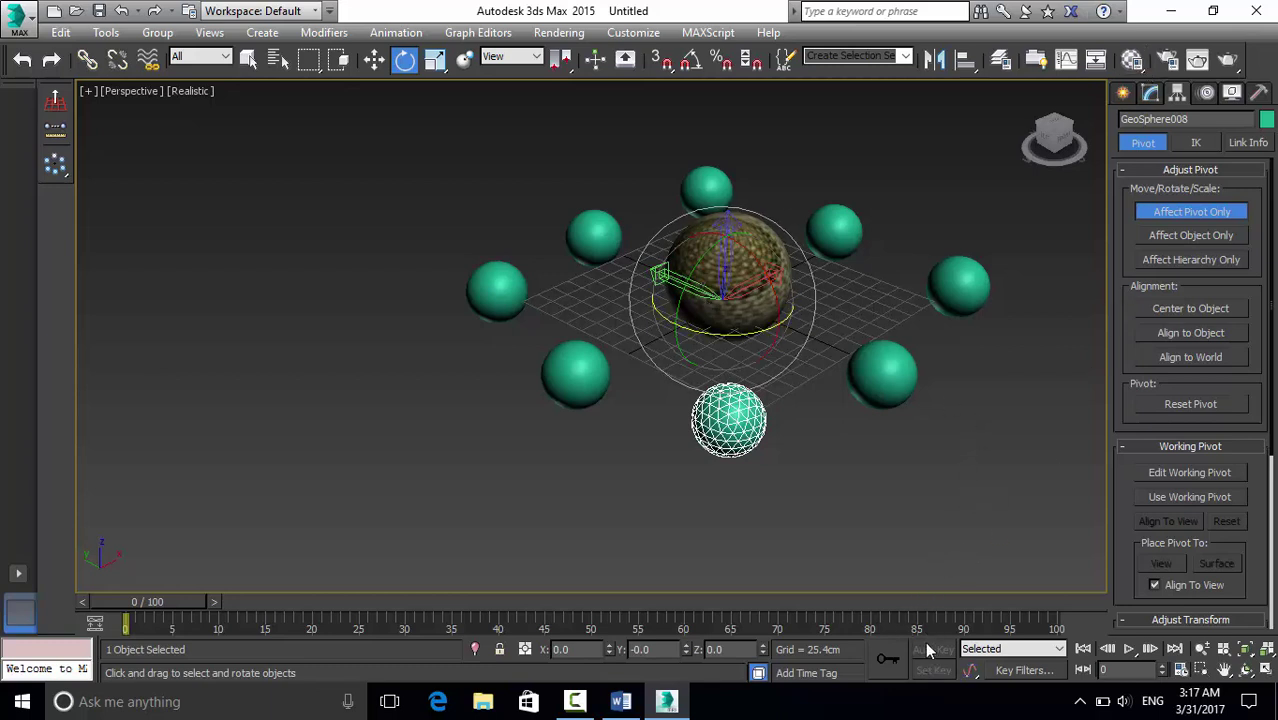
{"action": "left_click", "coordinate": [1124, 93]}
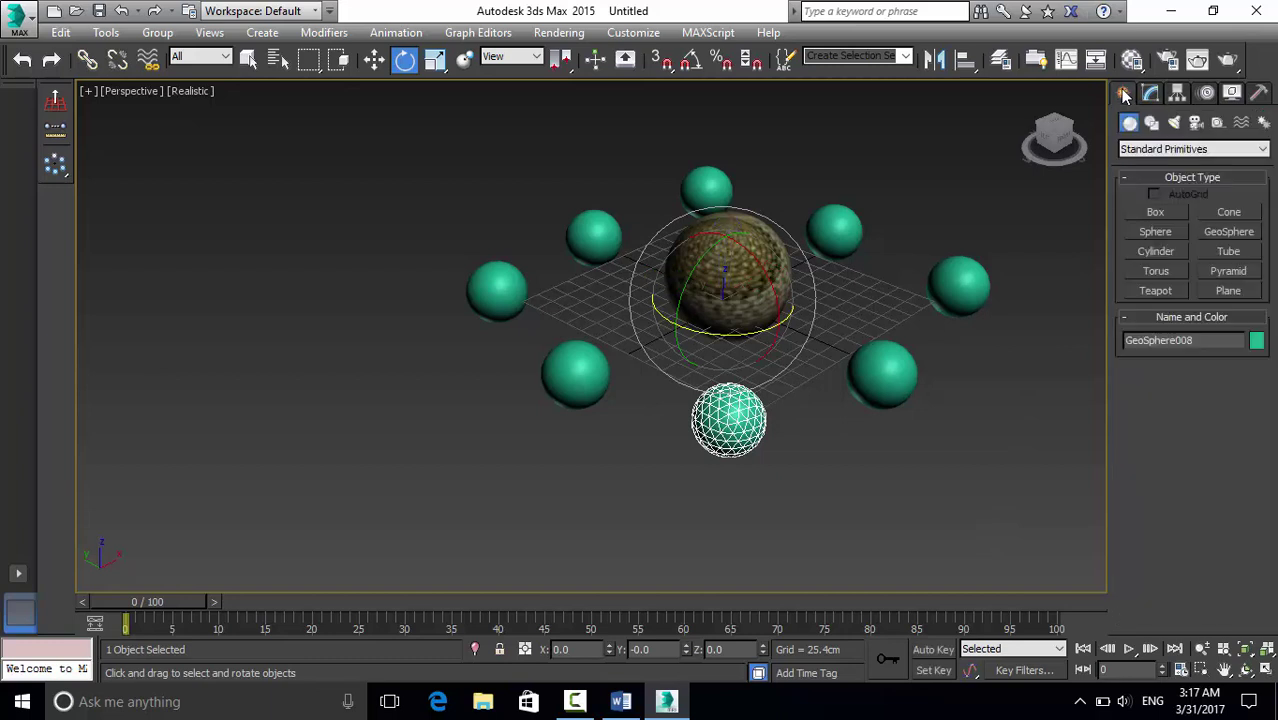
{"action": "left_click", "coordinate": [933, 650]}
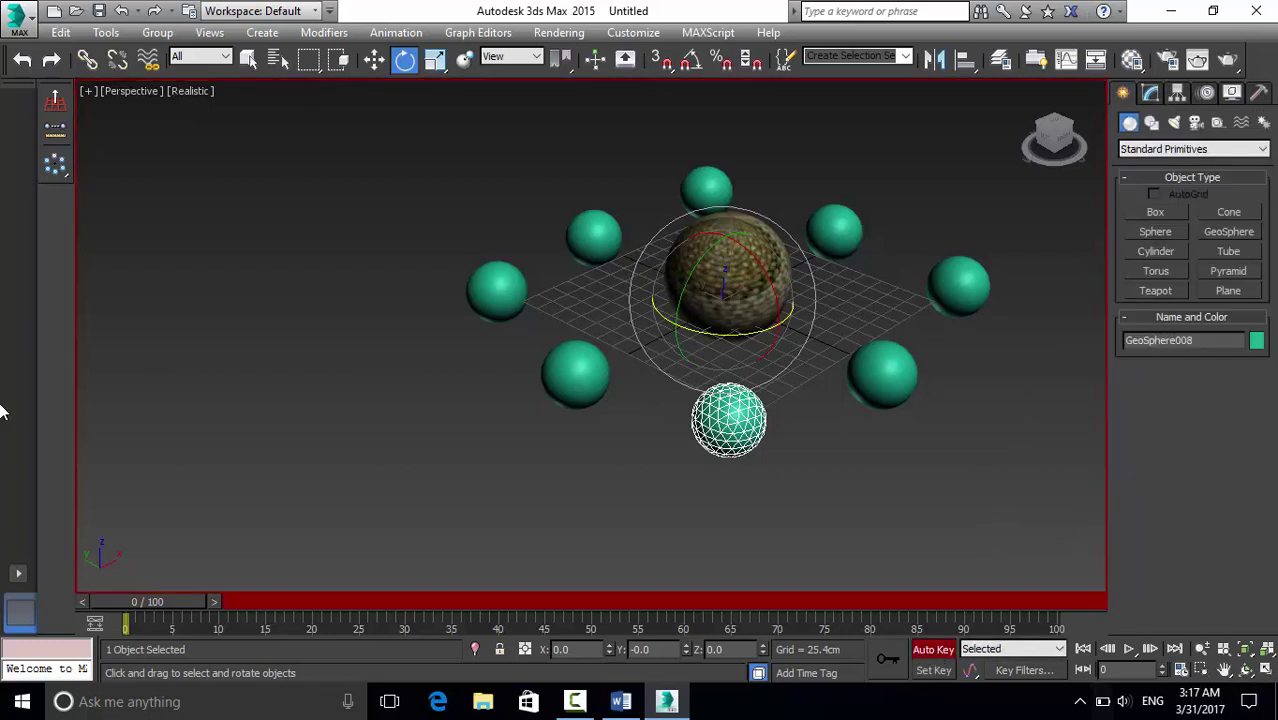
{"action": "left_click_drag", "start_coordinate": [144, 600], "coordinate": [590, 653]}
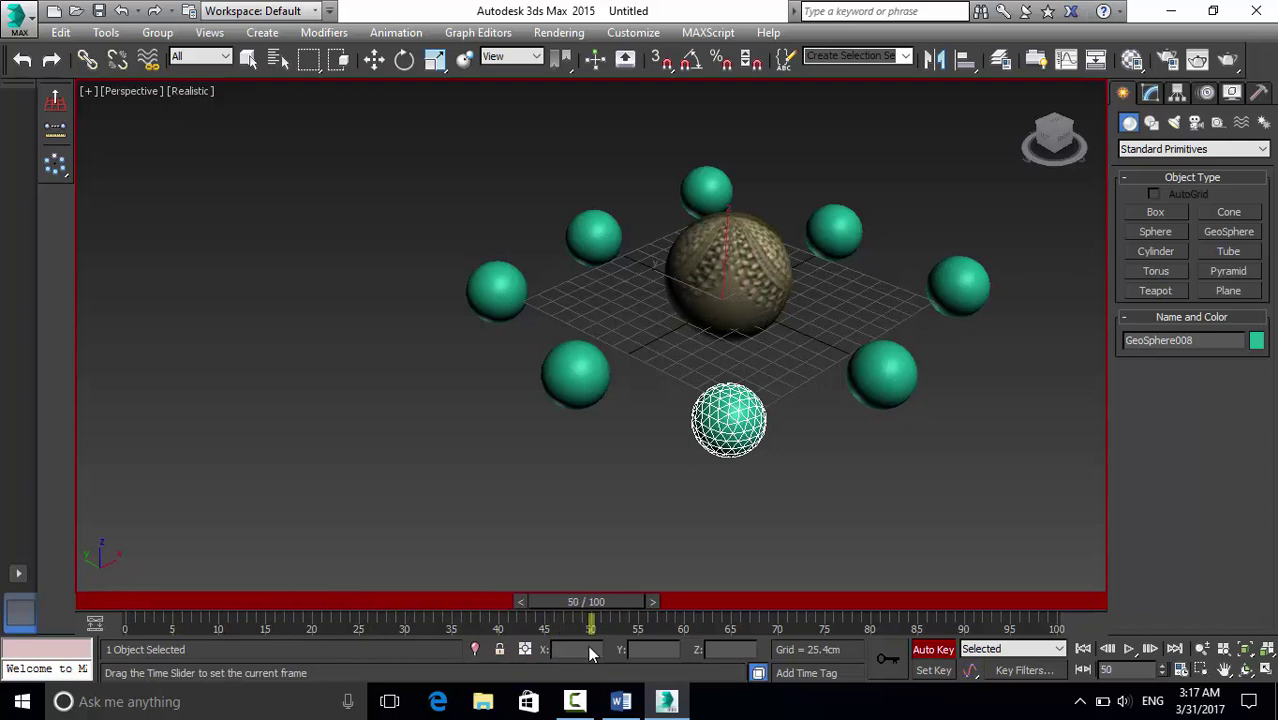
Rotate the front geosphere about Z around the central sphere to a new orbit position.
{"action": "key", "text": "e"}
{"action": "mouse_move", "coordinate": [700, 332]}
{"action": "left_mouse_down"}
{"action": "mouse_move", "coordinate": [1024, 345]}
{"action": "mouse_move", "coordinate": [1044, 246]}
{"action": "left_mouse_up"}
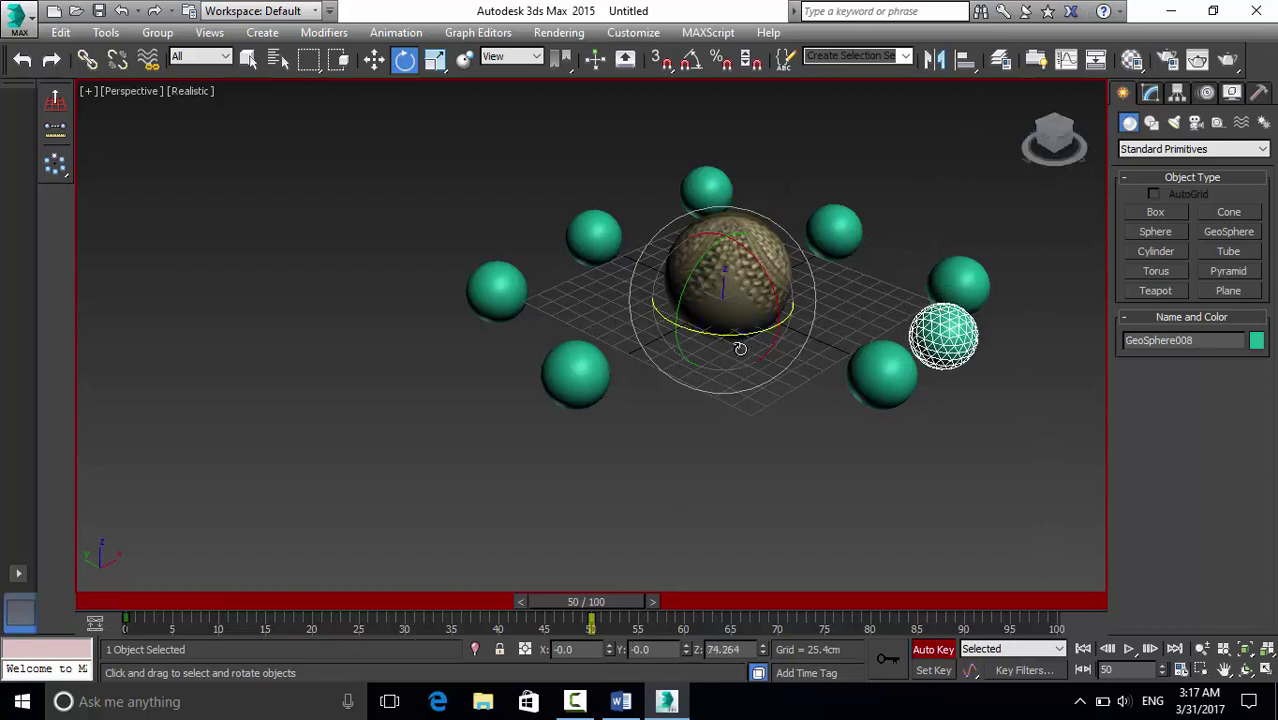
{"action": "left_click_drag", "start_coordinate": [734, 333], "coordinate": [1033, 228]}
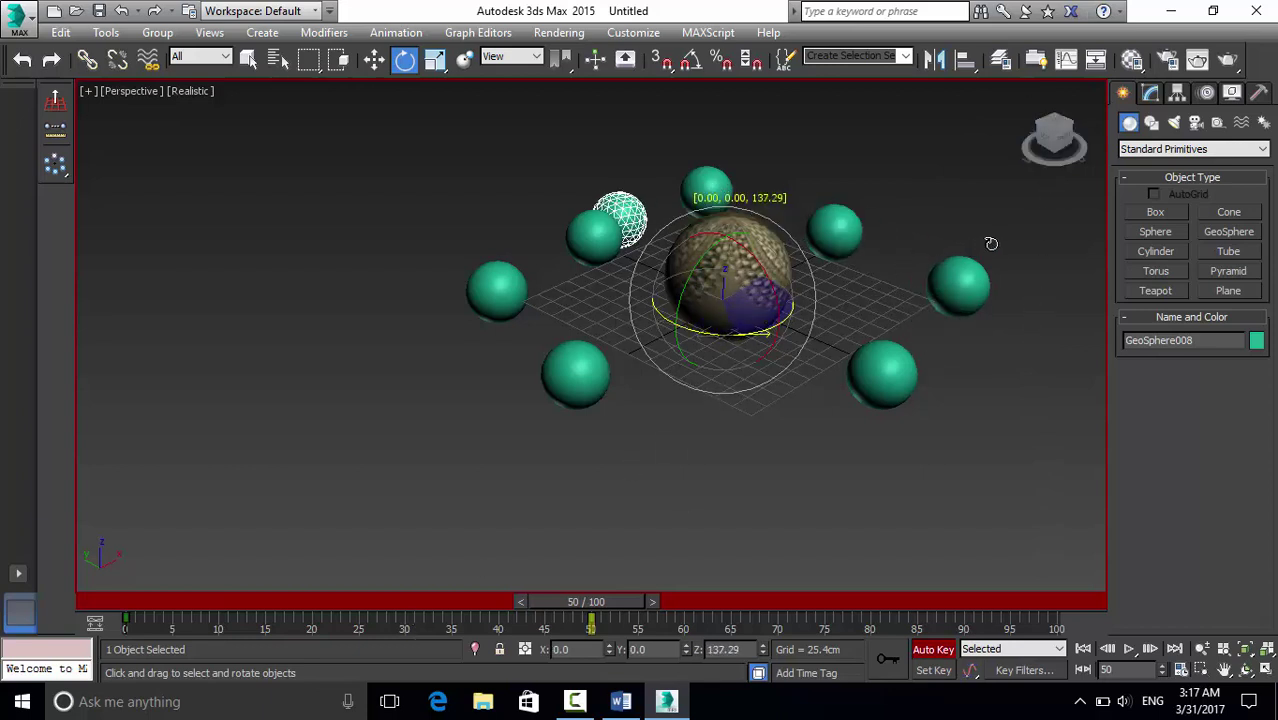
{"action": "left_click_drag", "start_coordinate": [1033, 228], "coordinate": [1085, 235]}
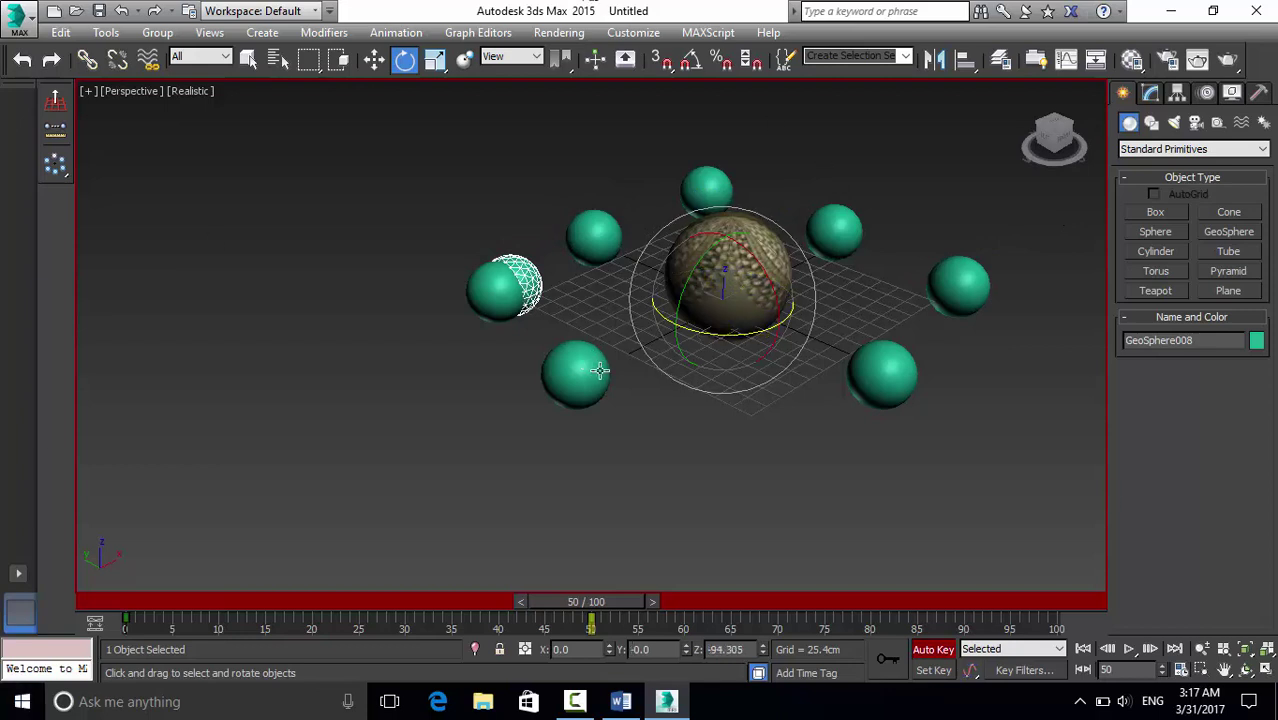
Swing the front-right geosphere and the next one behind it to new orbit positions.
{"action": "left_click", "coordinate": [879, 368]}
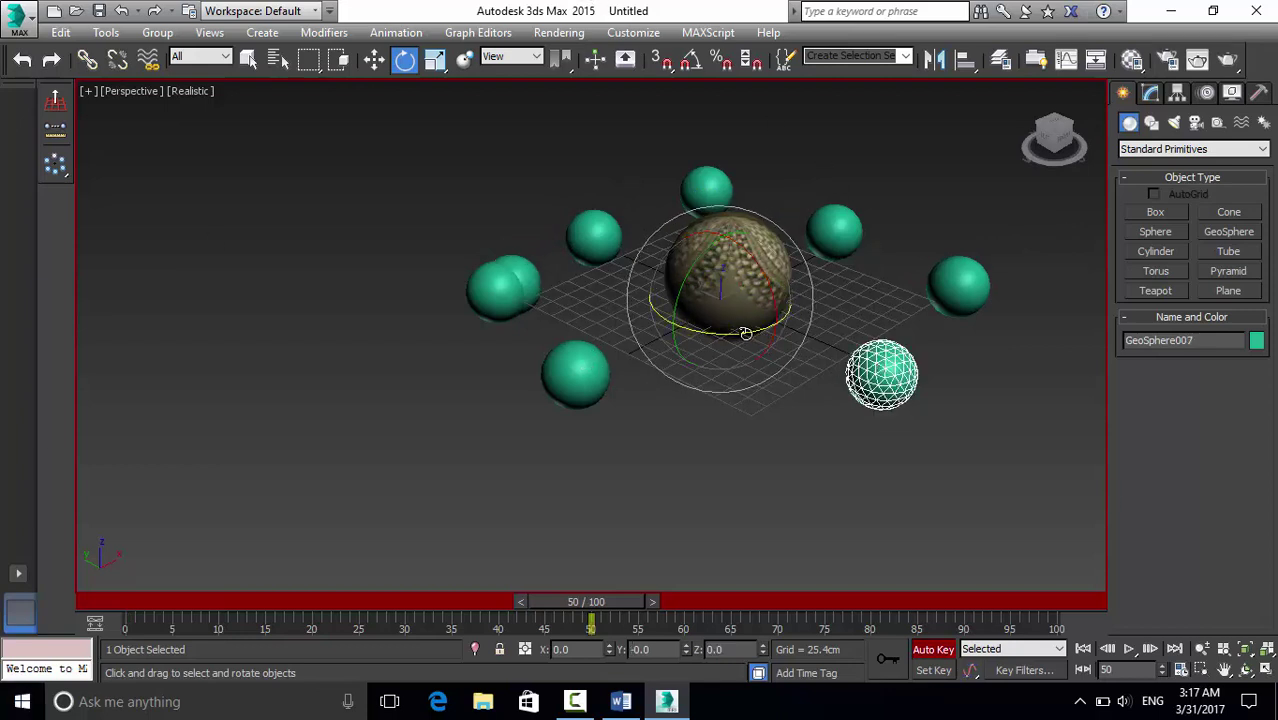
{"action": "mouse_move", "coordinate": [739, 332]}
{"action": "left_mouse_down"}
{"action": "mouse_move", "coordinate": [920, 213]}
{"action": "mouse_move", "coordinate": [1026, 90]}
{"action": "mouse_move", "coordinate": [1032, 652]}
{"action": "left_mouse_up"}
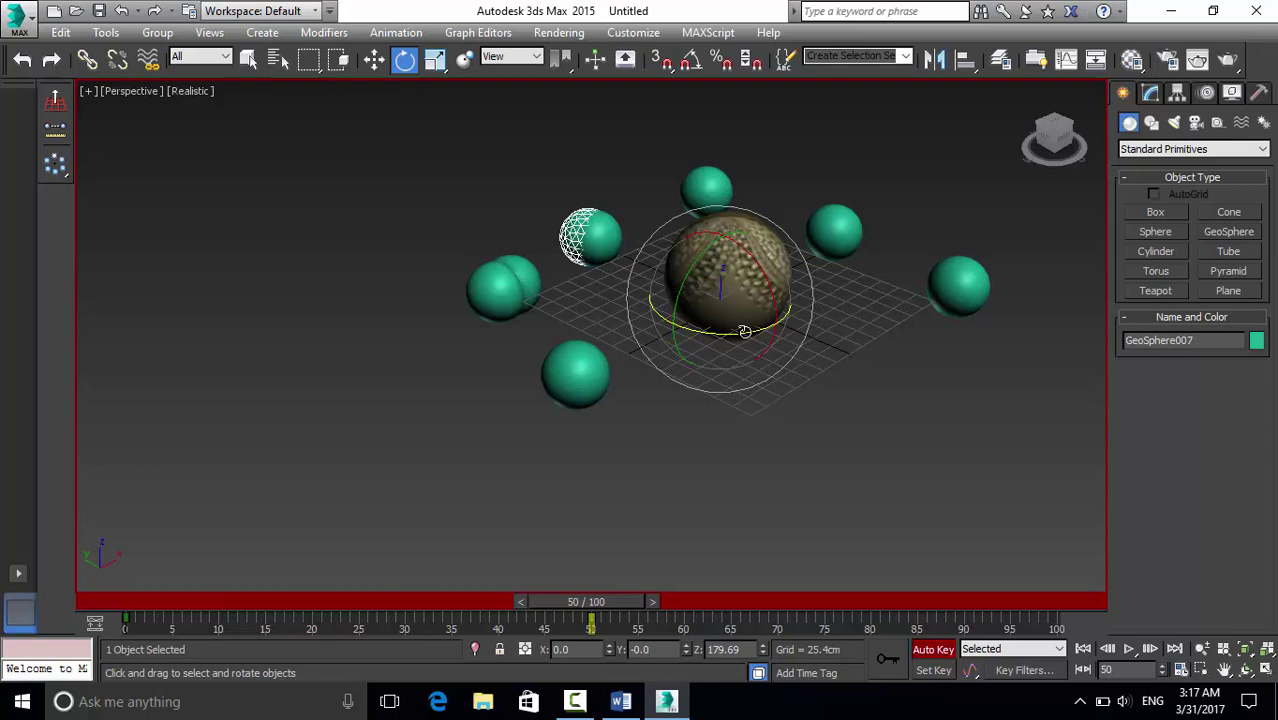
{"action": "mouse_move", "coordinate": [745, 331]}
{"action": "left_mouse_down"}
{"action": "mouse_move", "coordinate": [917, 270]}
{"action": "mouse_move", "coordinate": [924, 285]}
{"action": "left_mouse_up"}
{"action": "left_click", "coordinate": [960, 292]}
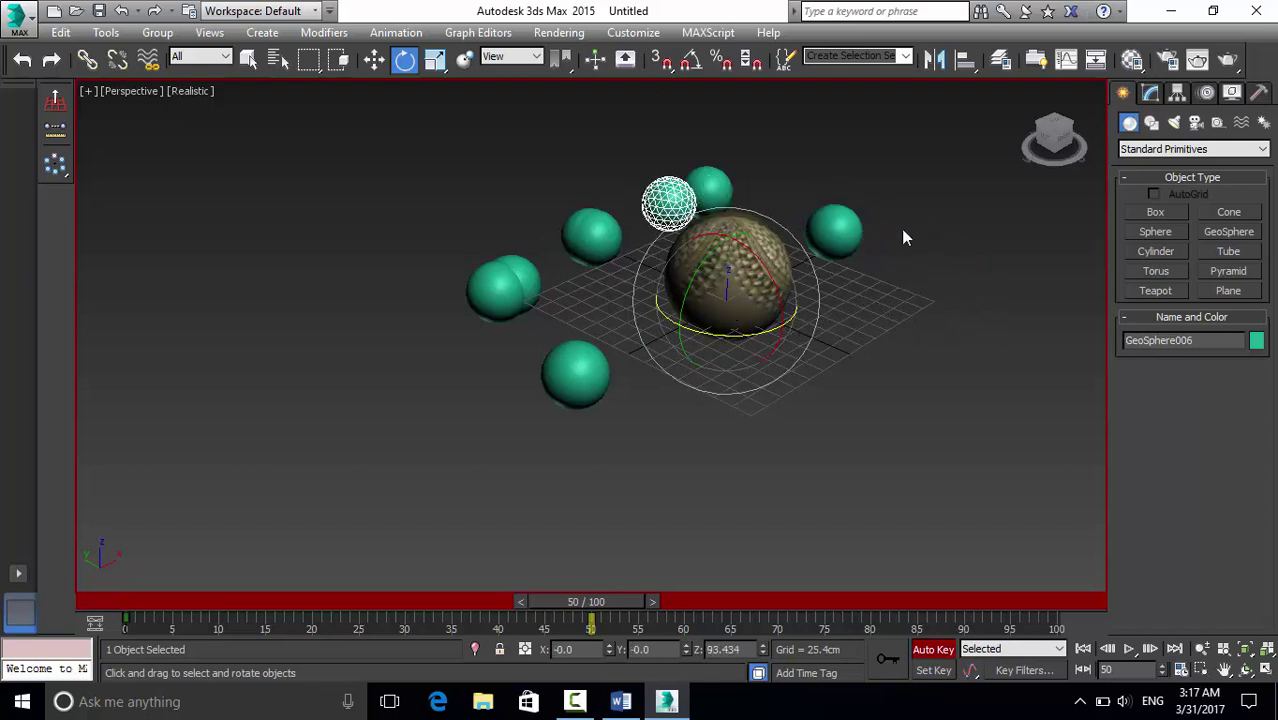
{"action": "left_click", "coordinate": [845, 241]}
{"action": "mouse_move", "coordinate": [731, 332]}
{"action": "left_mouse_down"}
{"action": "mouse_move", "coordinate": [898, 200]}
{"action": "mouse_move", "coordinate": [1024, 591]}
{"action": "mouse_move", "coordinate": [1062, 551]}
{"action": "left_mouse_up"}
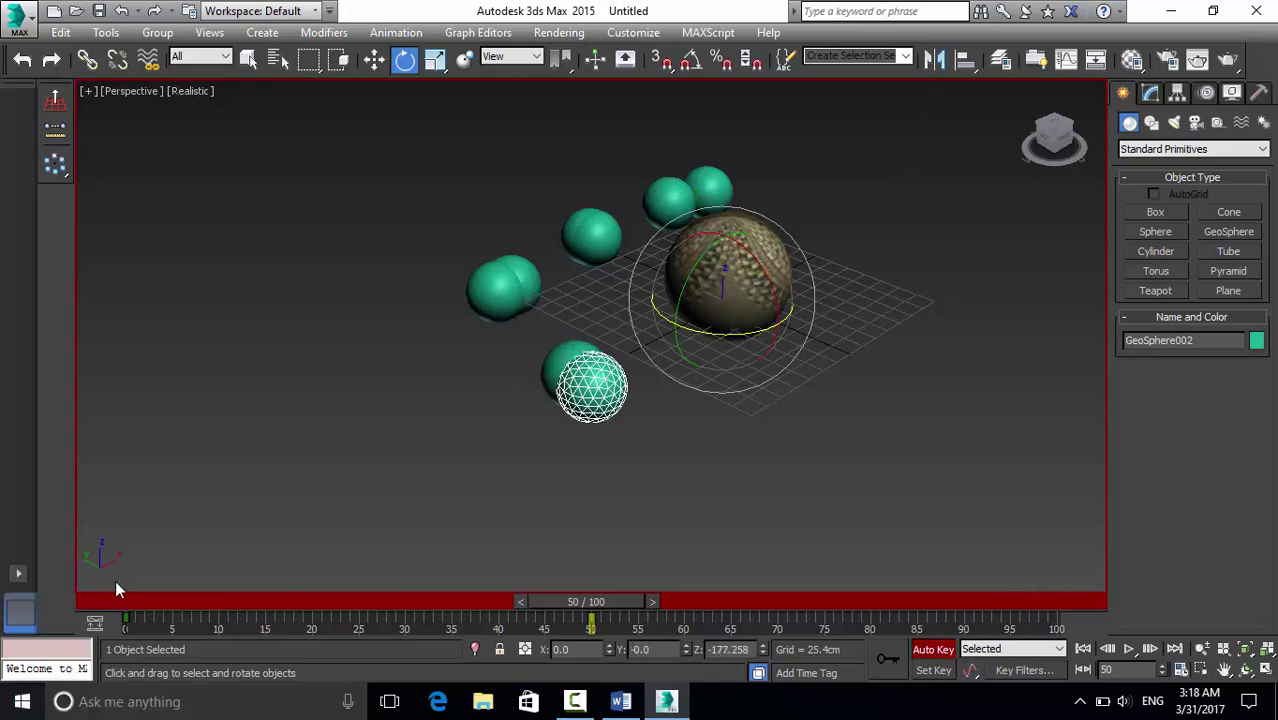
{"action": "left_click", "coordinate": [695, 199]}
Swing the back, left and left-front geospheres around the central sphere.
{"action": "left_click_drag", "start_coordinate": [727, 330], "coordinate": [1030, 218]}
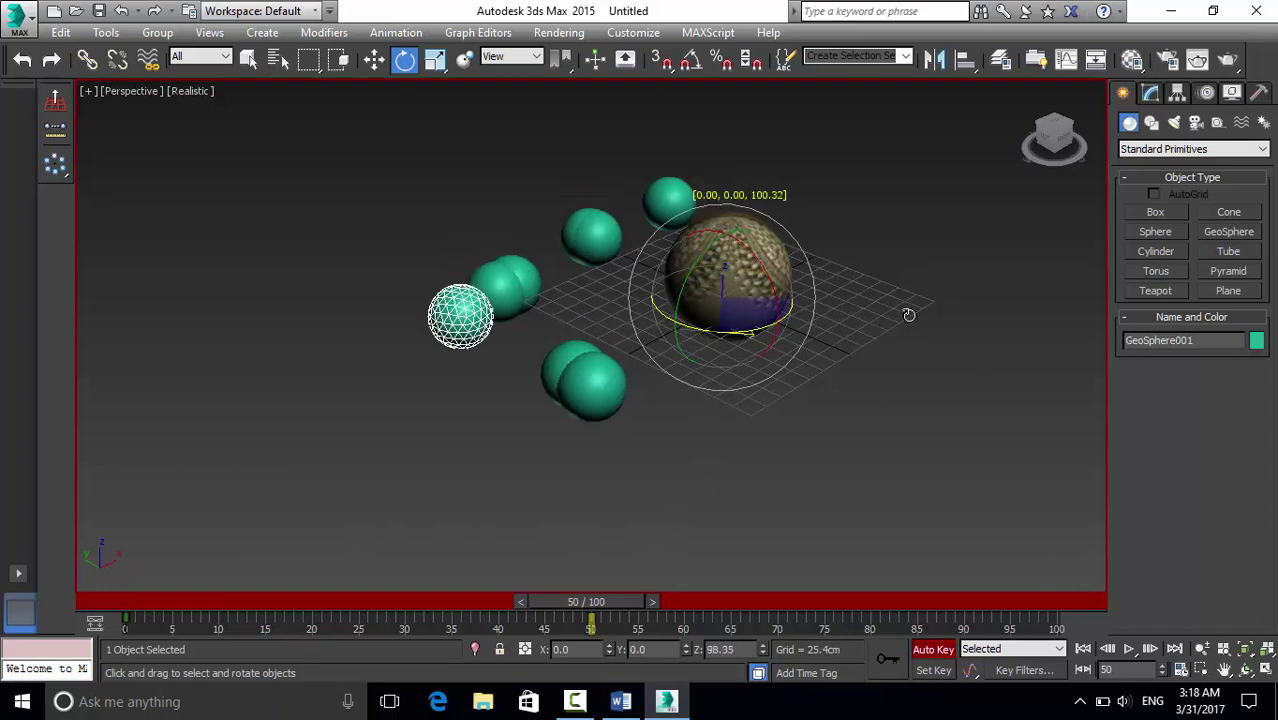
{"action": "left_click", "coordinate": [492, 289]}
{"action": "left_click_drag", "start_coordinate": [710, 336], "coordinate": [973, 291]}
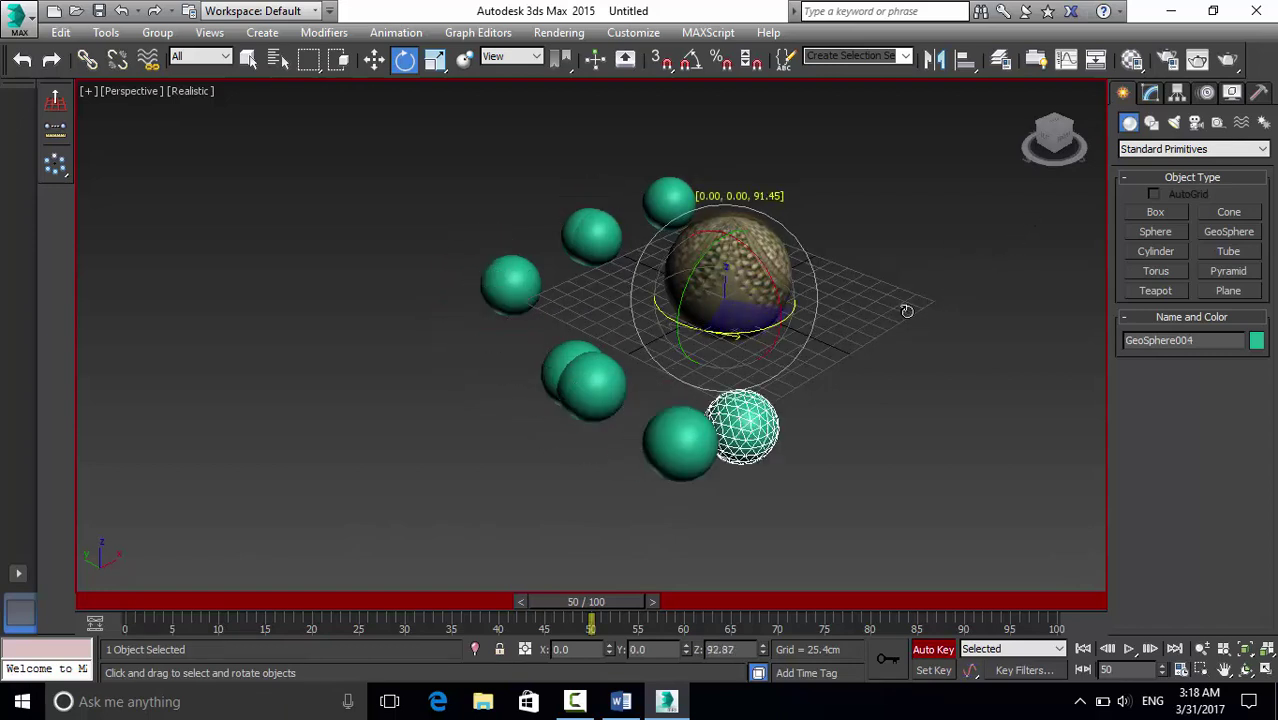
{"action": "left_click", "coordinate": [573, 349]}
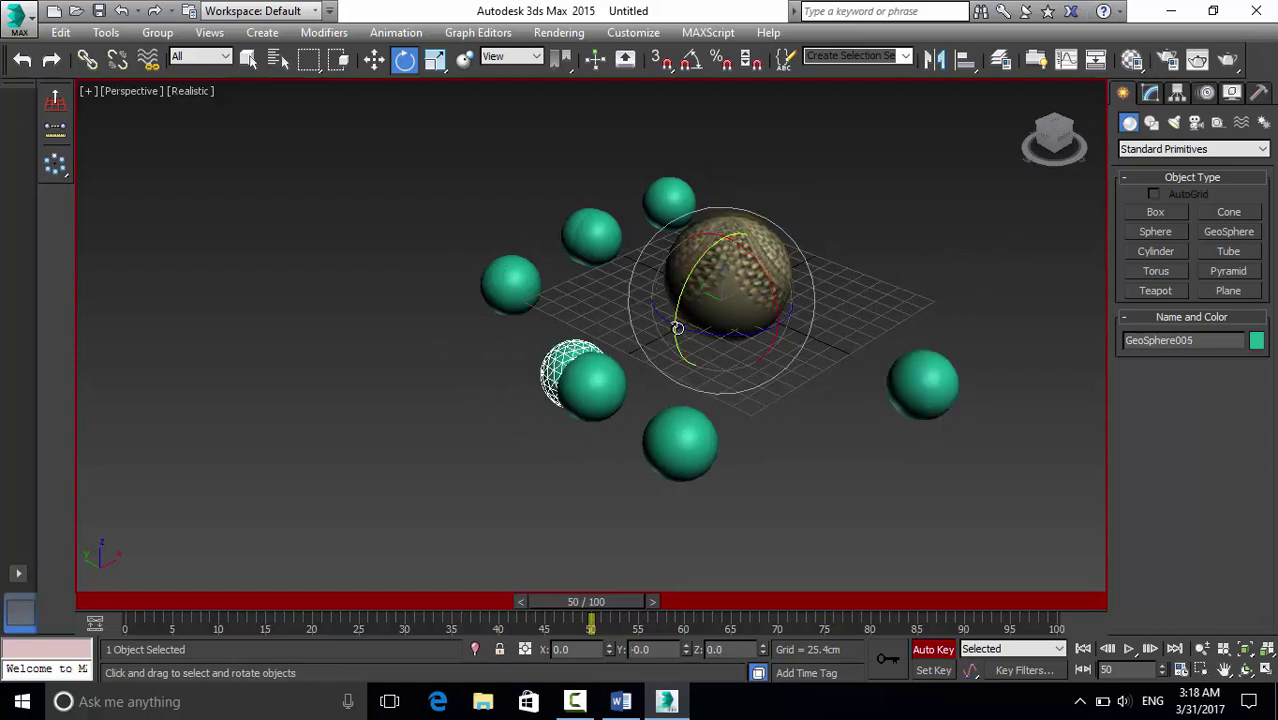
{"action": "mouse_move", "coordinate": [697, 331]}
{"action": "left_mouse_down"}
{"action": "mouse_move", "coordinate": [953, 252]}
{"action": "mouse_move", "coordinate": [1060, 287]}
{"action": "left_mouse_up"}
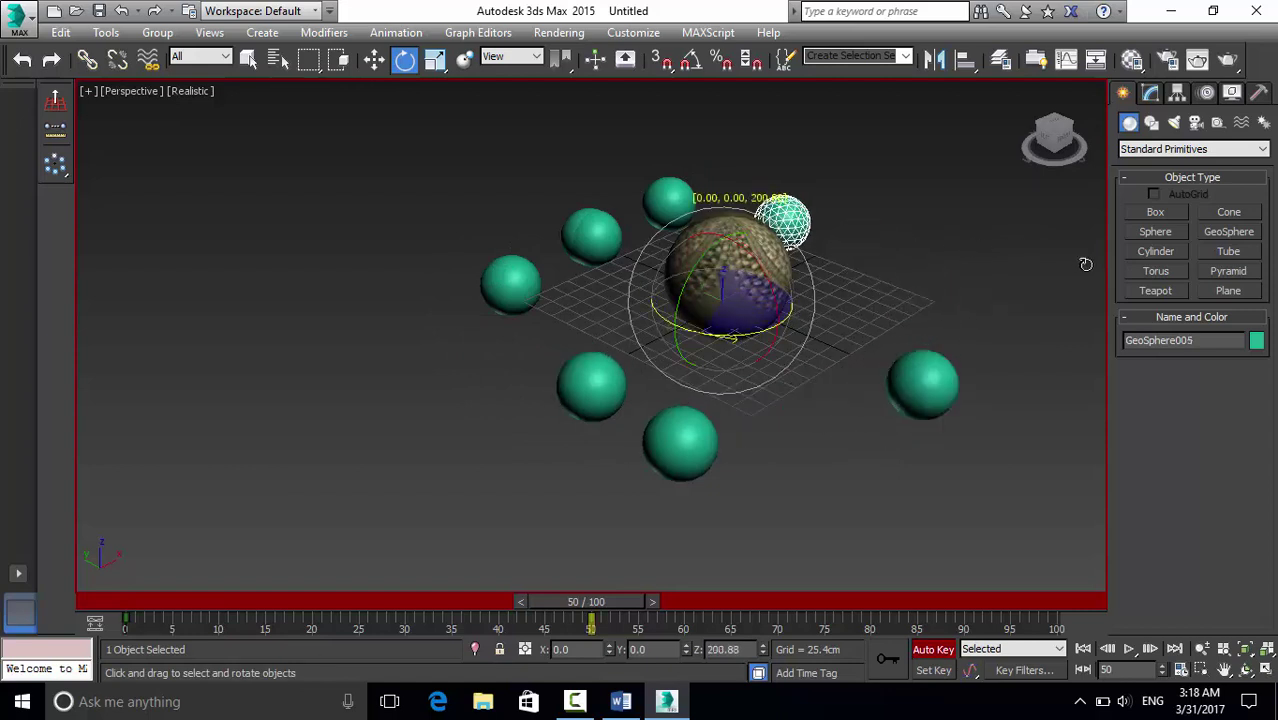
Orbit the left sphere to the front and Shift-rotate a clone of the upper-left sphere to the right.
{"action": "left_click", "coordinate": [522, 278]}
{"action": "left_click_drag", "start_coordinate": [709, 331], "coordinate": [893, 345]}
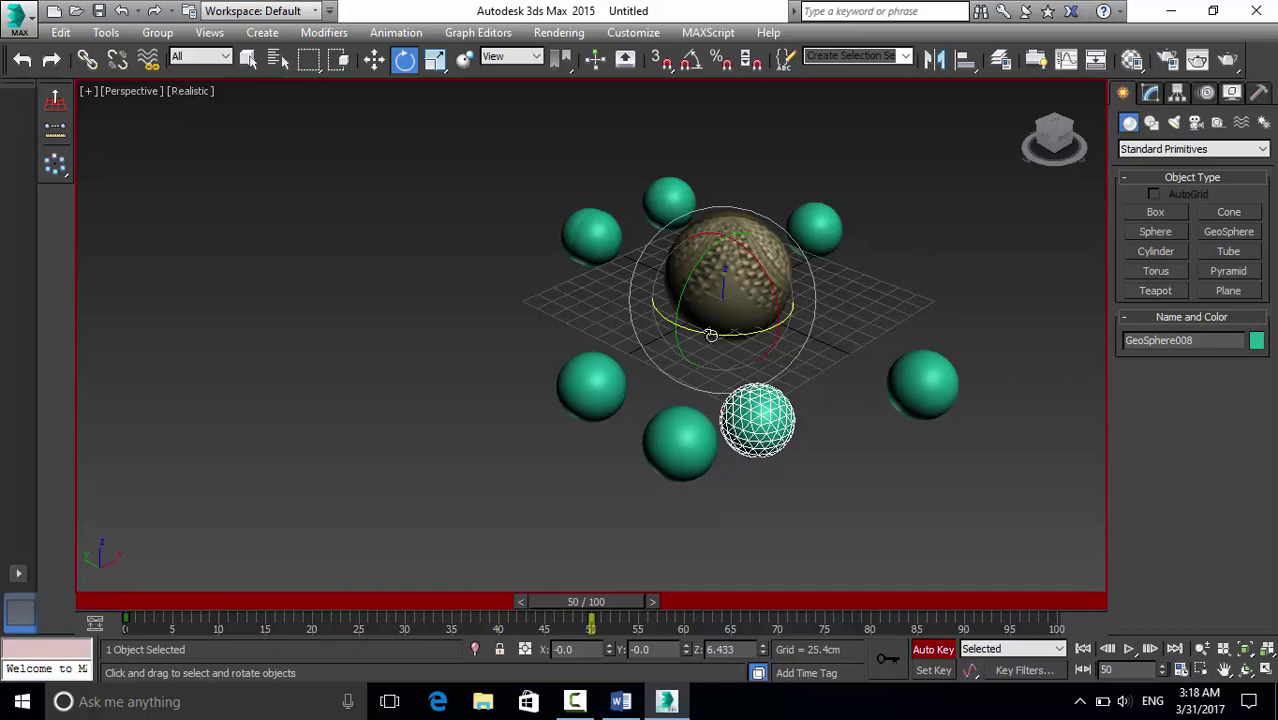
{"action": "left_click", "coordinate": [599, 240]}
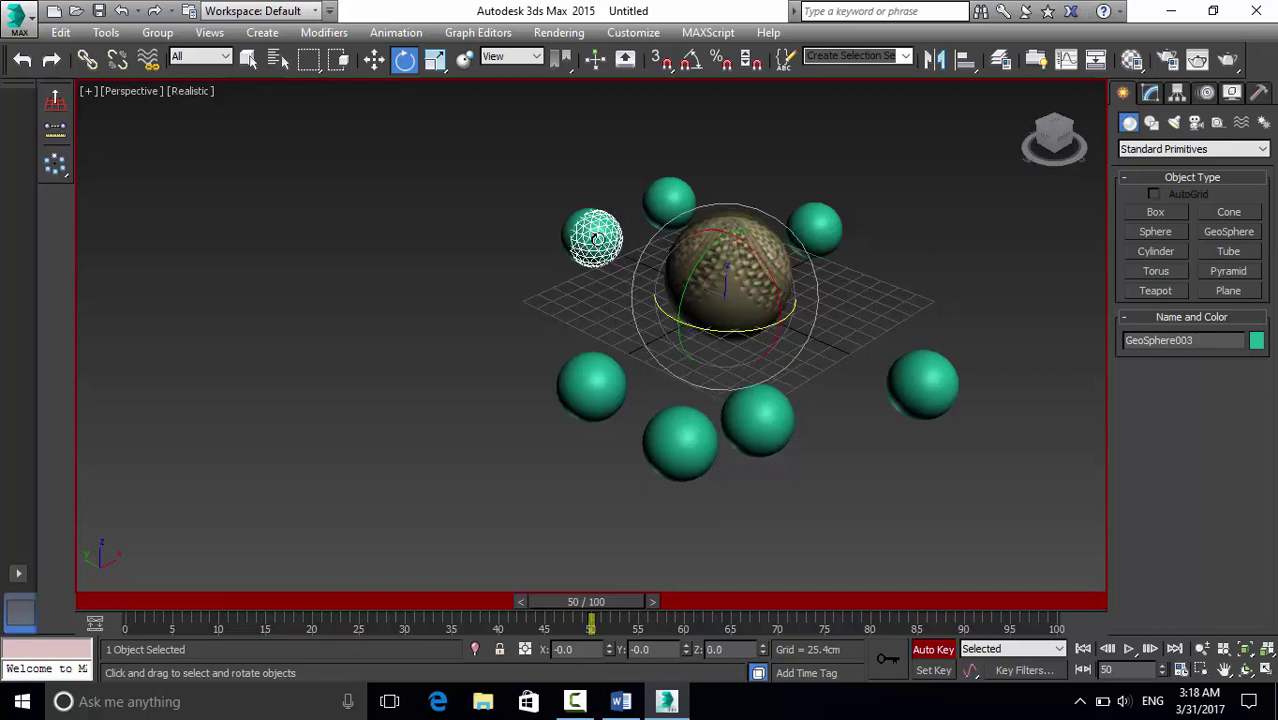
{"action": "left_click_drag", "start_coordinate": [562, 229], "coordinate": [566, 232], "text": "shift"}
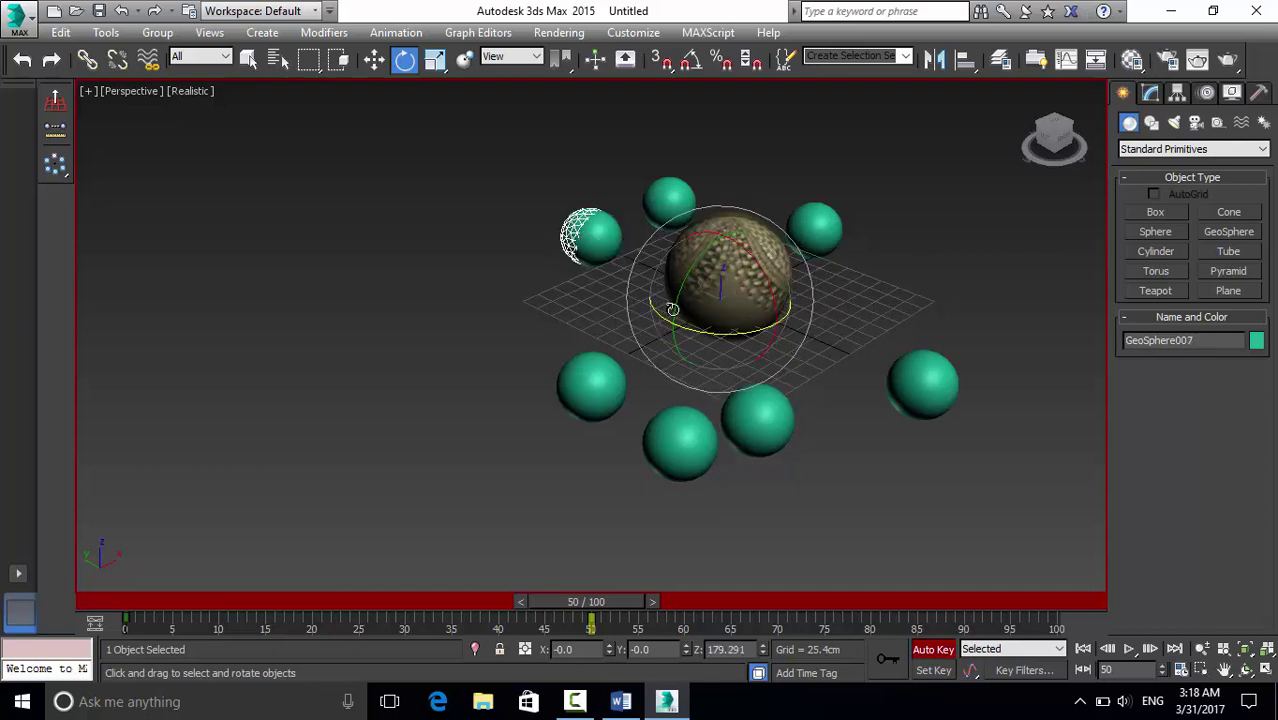
{"action": "mouse_move", "coordinate": [688, 331]}
{"action": "left_mouse_down", "text": "shift"}
{"action": "mouse_move", "coordinate": [1071, 284]}
{"action": "mouse_move", "coordinate": [1047, 289]}
{"action": "left_mouse_up", "text": "shift"}
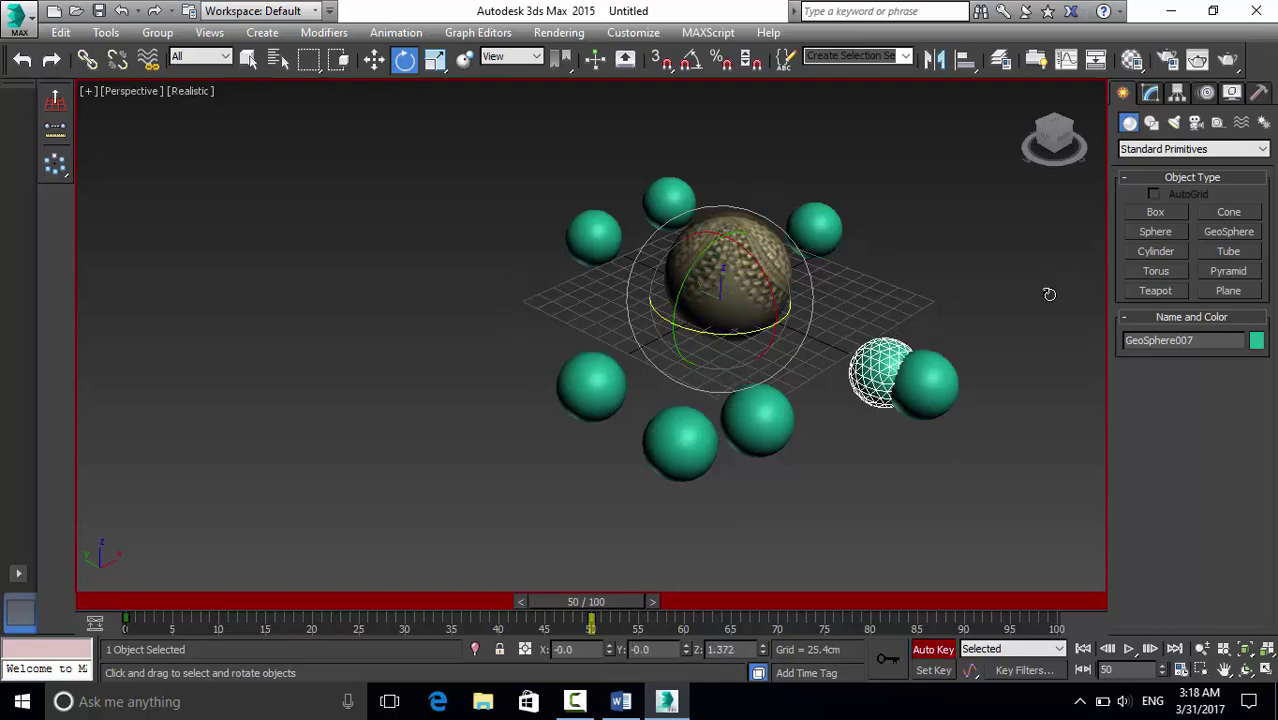
{"action": "left_click", "coordinate": [604, 235]}
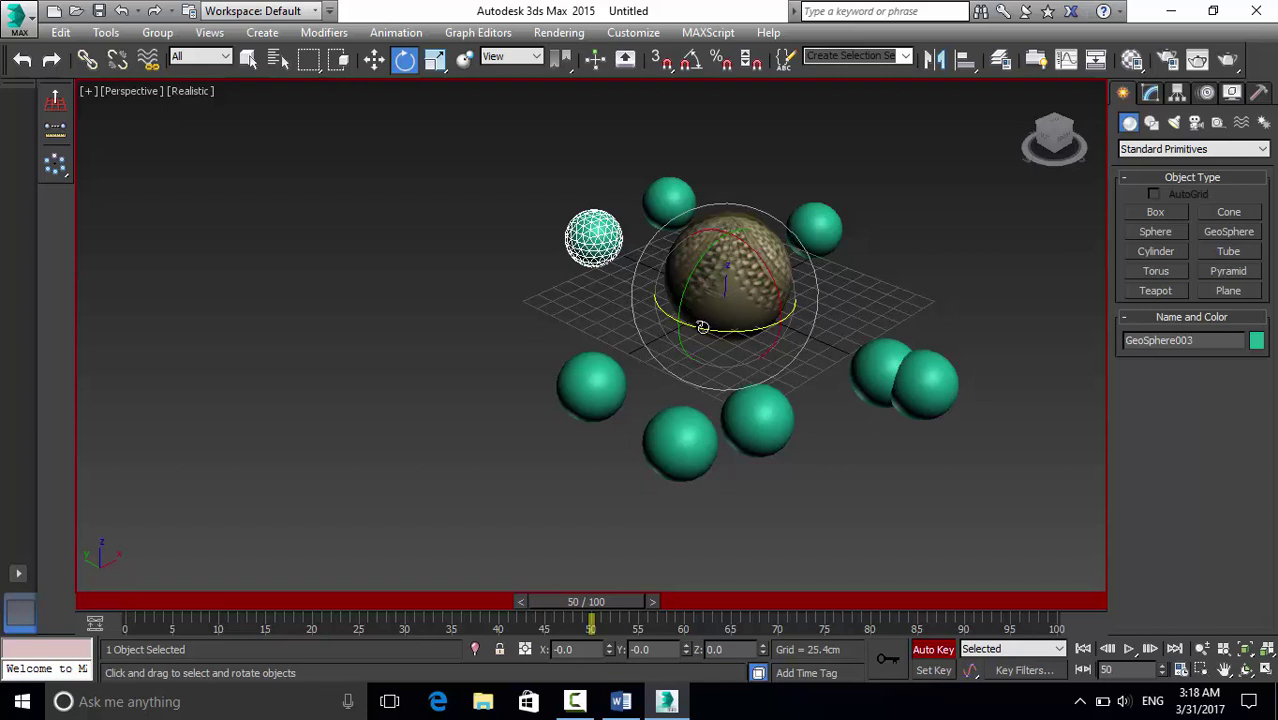
{"action": "mouse_move", "coordinate": [703, 327]}
{"action": "left_mouse_down"}
{"action": "mouse_move", "coordinate": [1073, 291]}
{"action": "mouse_move", "coordinate": [1110, 320]}
{"action": "mouse_move", "coordinate": [1105, 372]}
{"action": "mouse_move", "coordinate": [1116, 315]}
{"action": "mouse_move", "coordinate": [1076, 265]}
{"action": "left_mouse_up"}
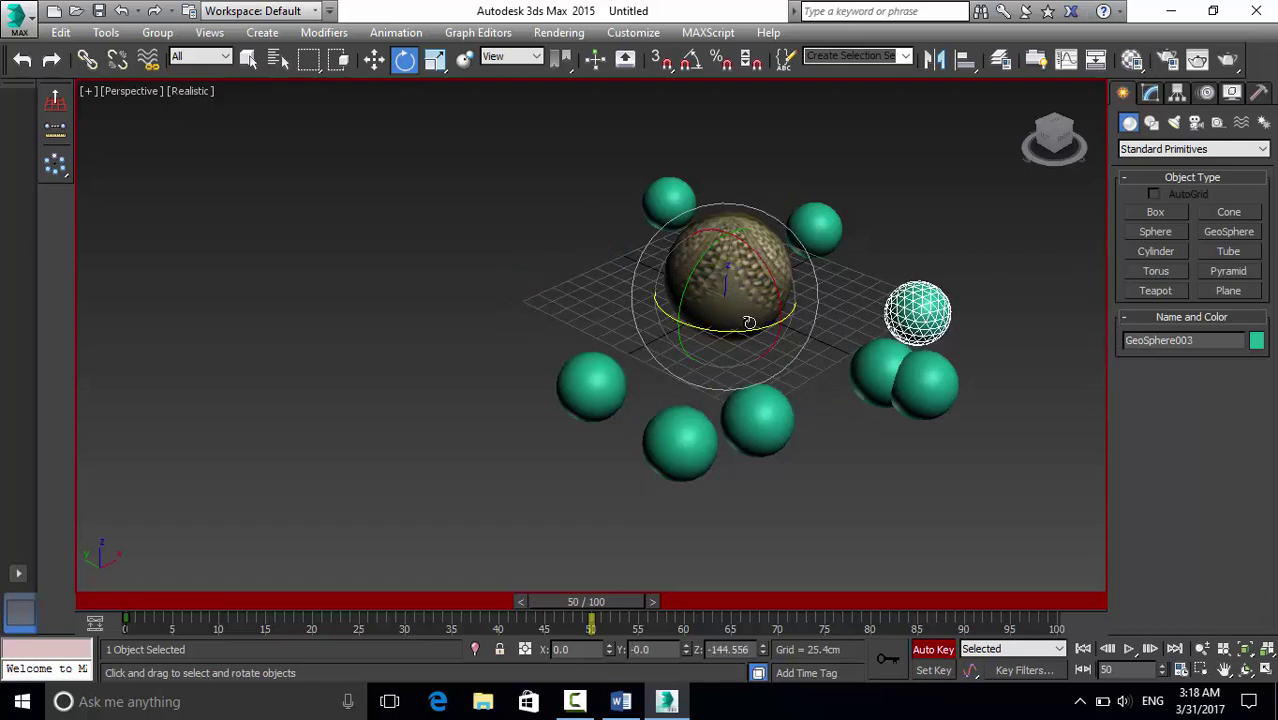
{"action": "mouse_move", "coordinate": [749, 322]}
{"action": "left_mouse_down"}
{"action": "mouse_move", "coordinate": [765, 322]}
{"action": "mouse_move", "coordinate": [740, 317]}
{"action": "left_mouse_up"}
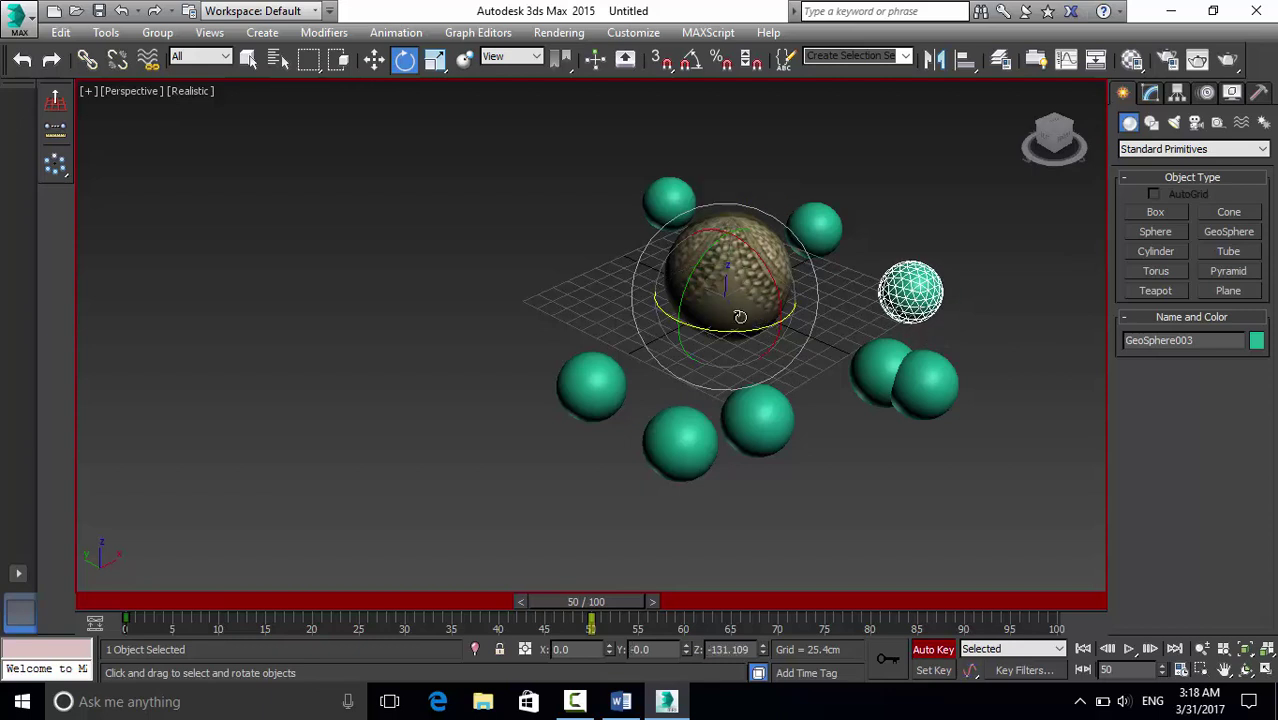
Orbit the top-left sphere to the upper right and the lower-left sphere behind the centre.
{"action": "left_click", "coordinate": [677, 201]}
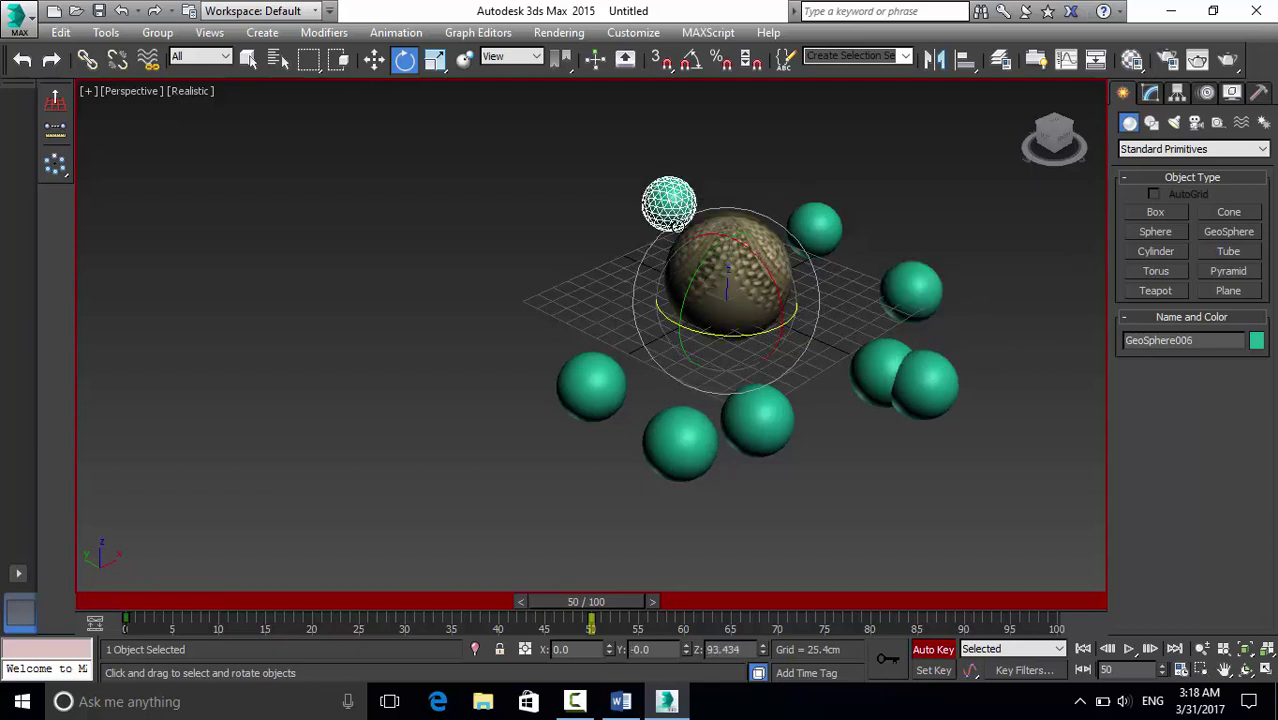
{"action": "mouse_move", "coordinate": [715, 337]}
{"action": "left_mouse_down"}
{"action": "mouse_move", "coordinate": [1055, 362]}
{"action": "mouse_move", "coordinate": [1216, 396]}
{"action": "mouse_move", "coordinate": [25, 438]}
{"action": "mouse_move", "coordinate": [178, 285]}
{"action": "left_mouse_up"}
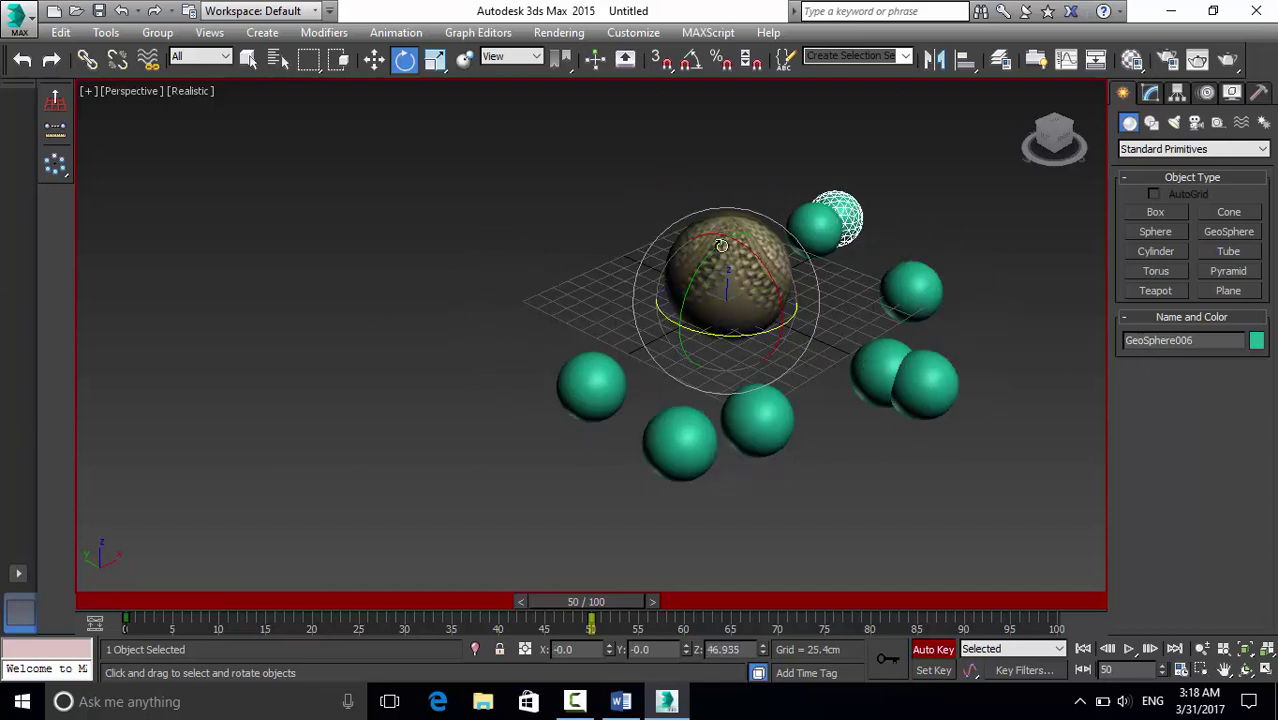
{"action": "left_click", "coordinate": [824, 237]}
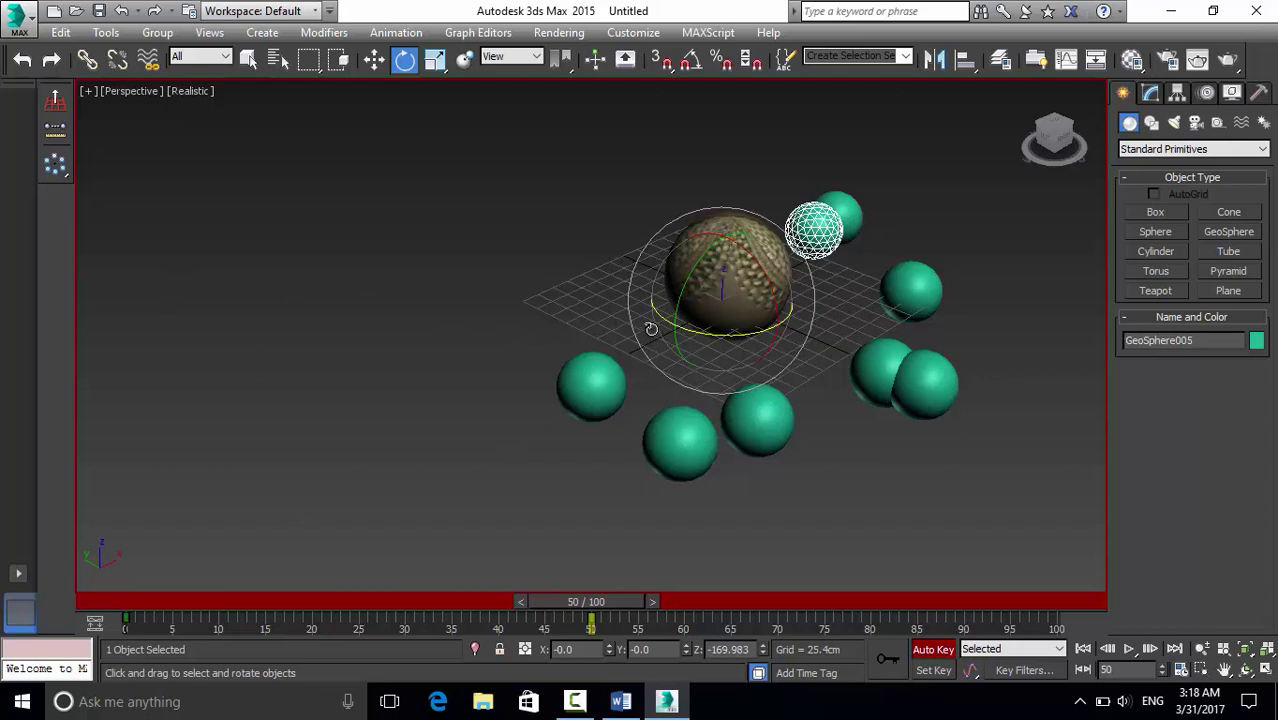
{"action": "left_click", "coordinate": [578, 379]}
{"action": "left_click_drag", "start_coordinate": [701, 332], "coordinate": [1105, 371]}
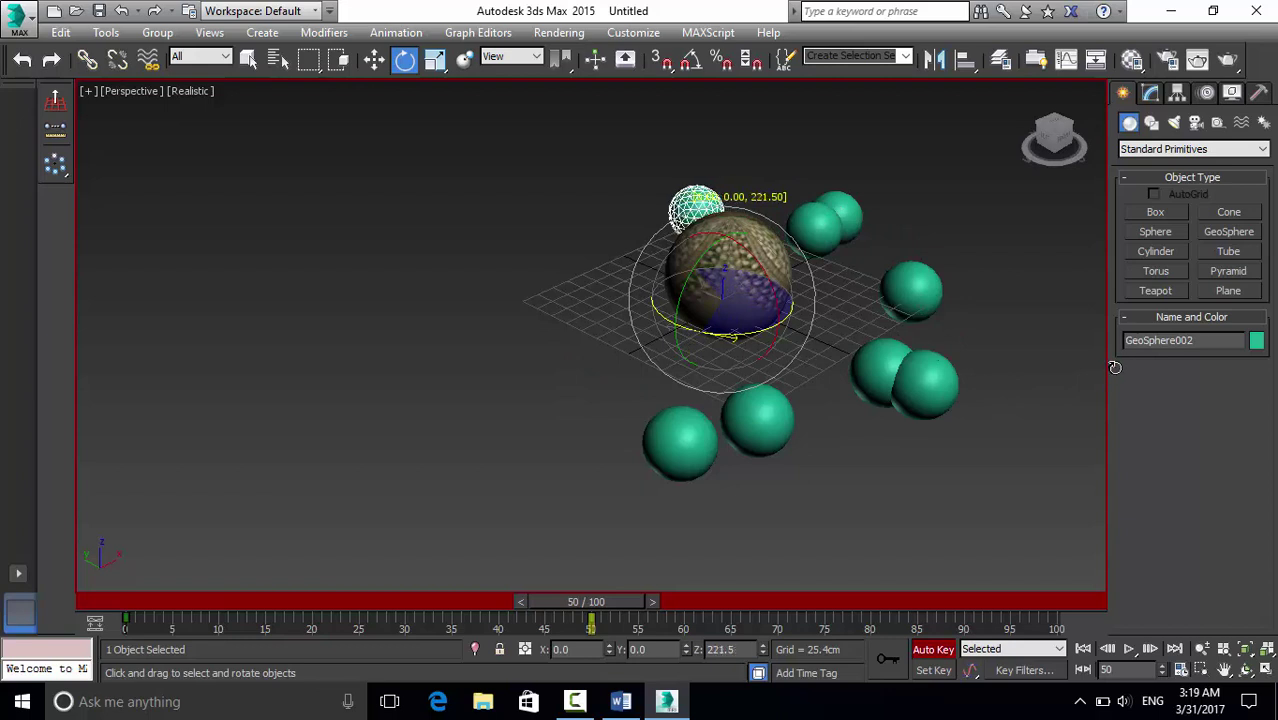
{"action": "left_click_drag", "start_coordinate": [1105, 371], "coordinate": [1112, 367]}
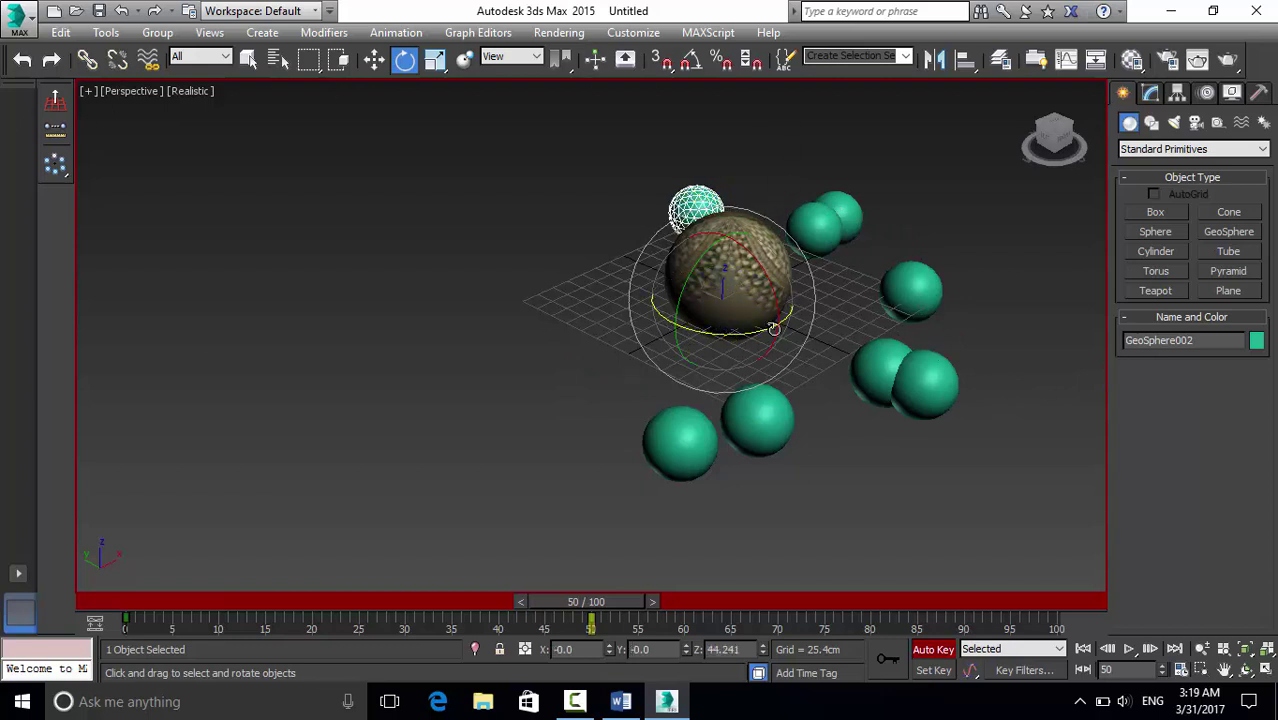
Swing the front, lower-right and upper-right spheres into the ring's remaining gaps, then deselect.
{"action": "left_click", "coordinate": [686, 432]}
{"action": "left_click_drag", "start_coordinate": [714, 331], "coordinate": [1155, 333]}
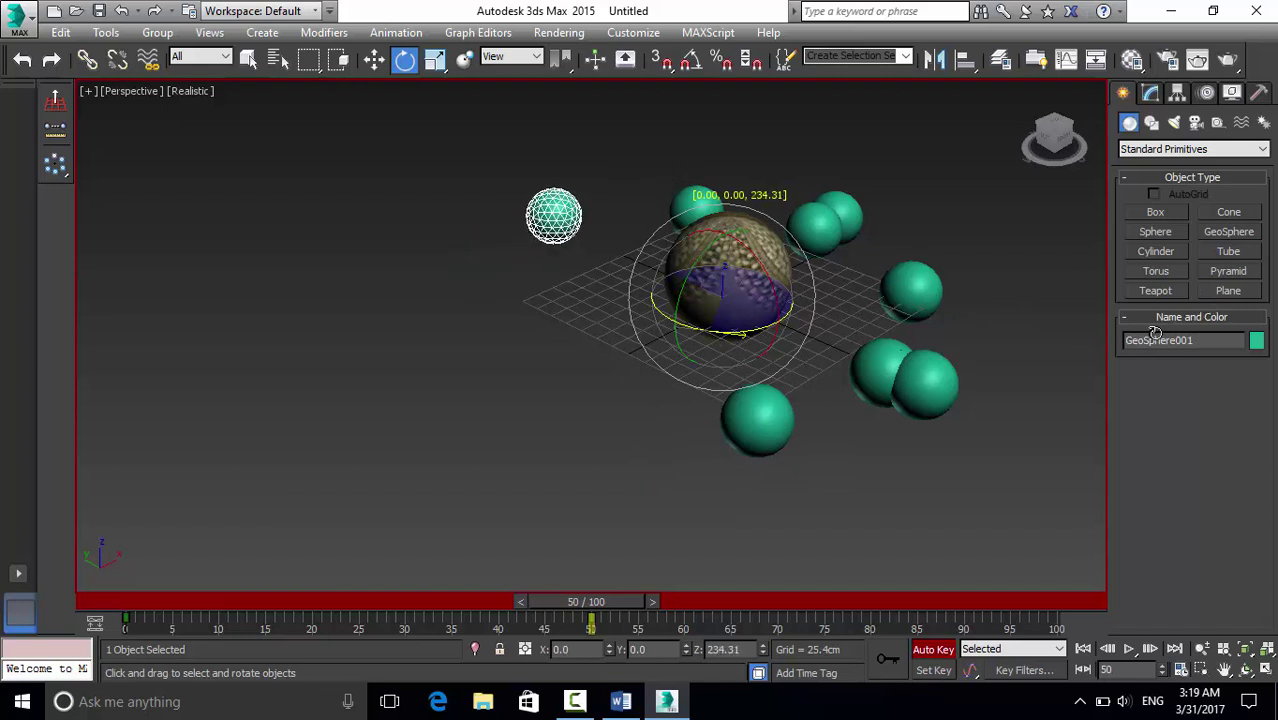
{"action": "left_click", "coordinate": [930, 386]}
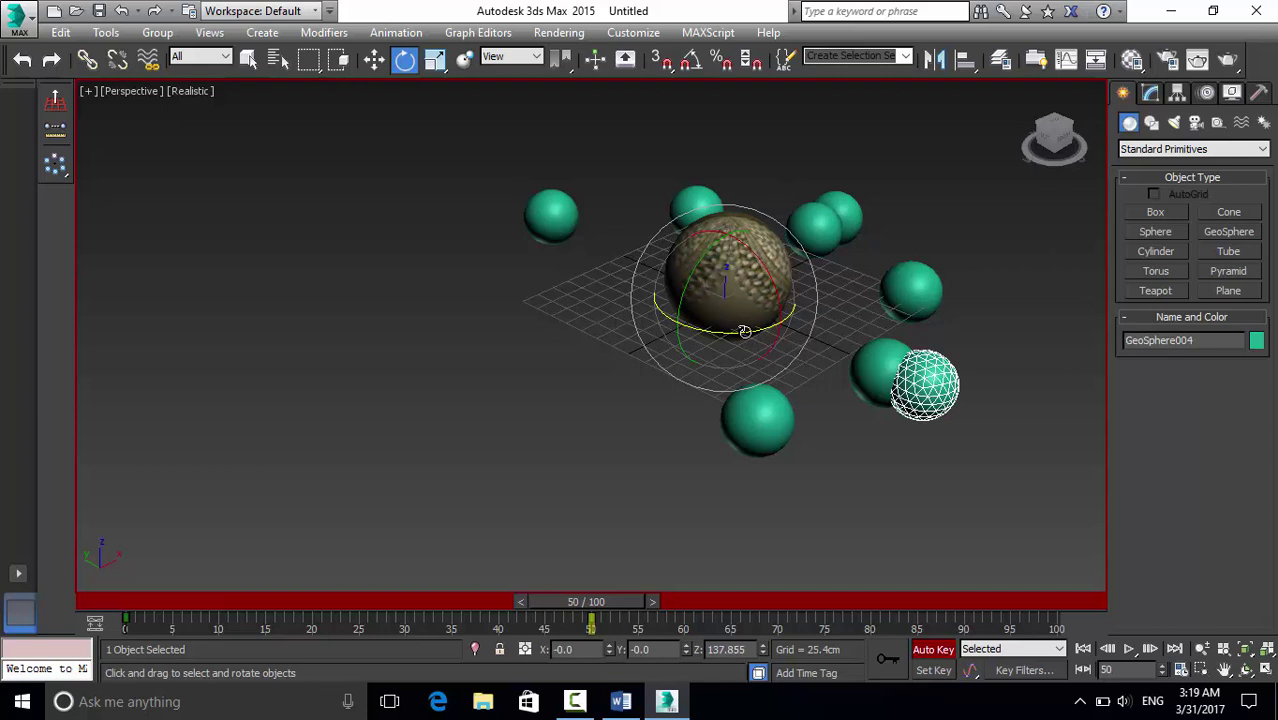
{"action": "left_click_drag", "start_coordinate": [744, 331], "coordinate": [1070, 301]}
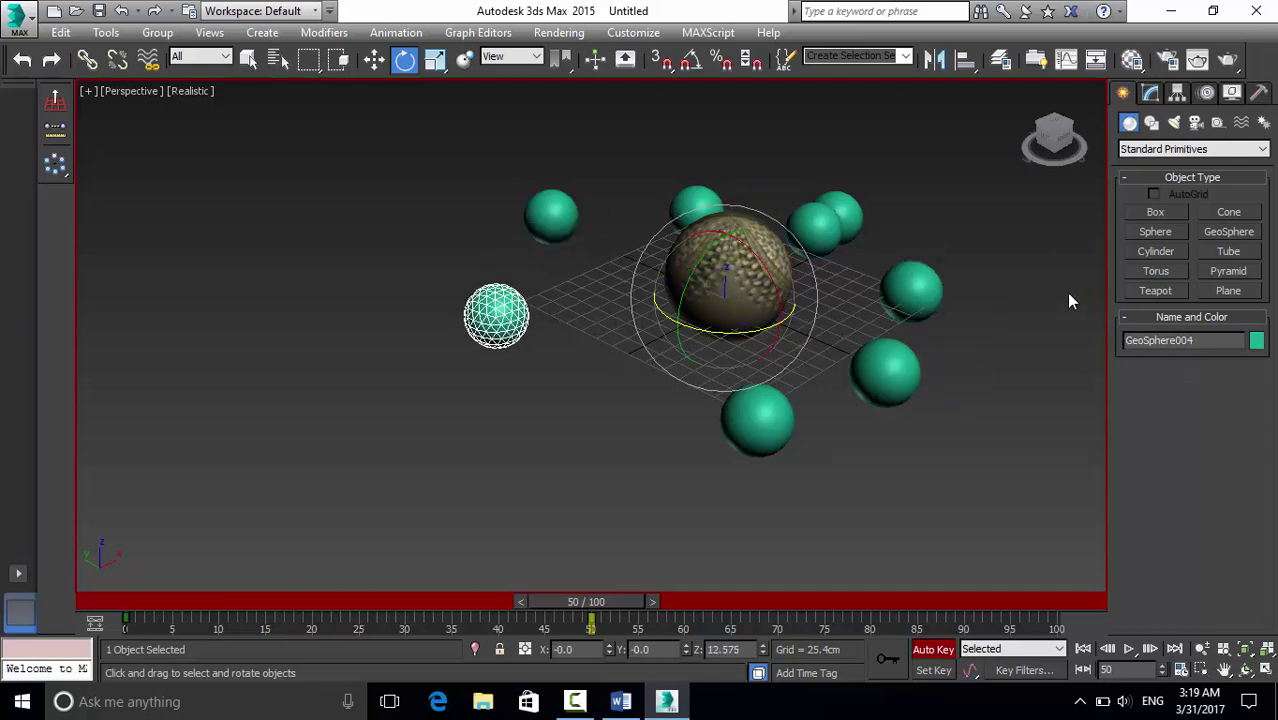
{"action": "left_click", "coordinate": [824, 224]}
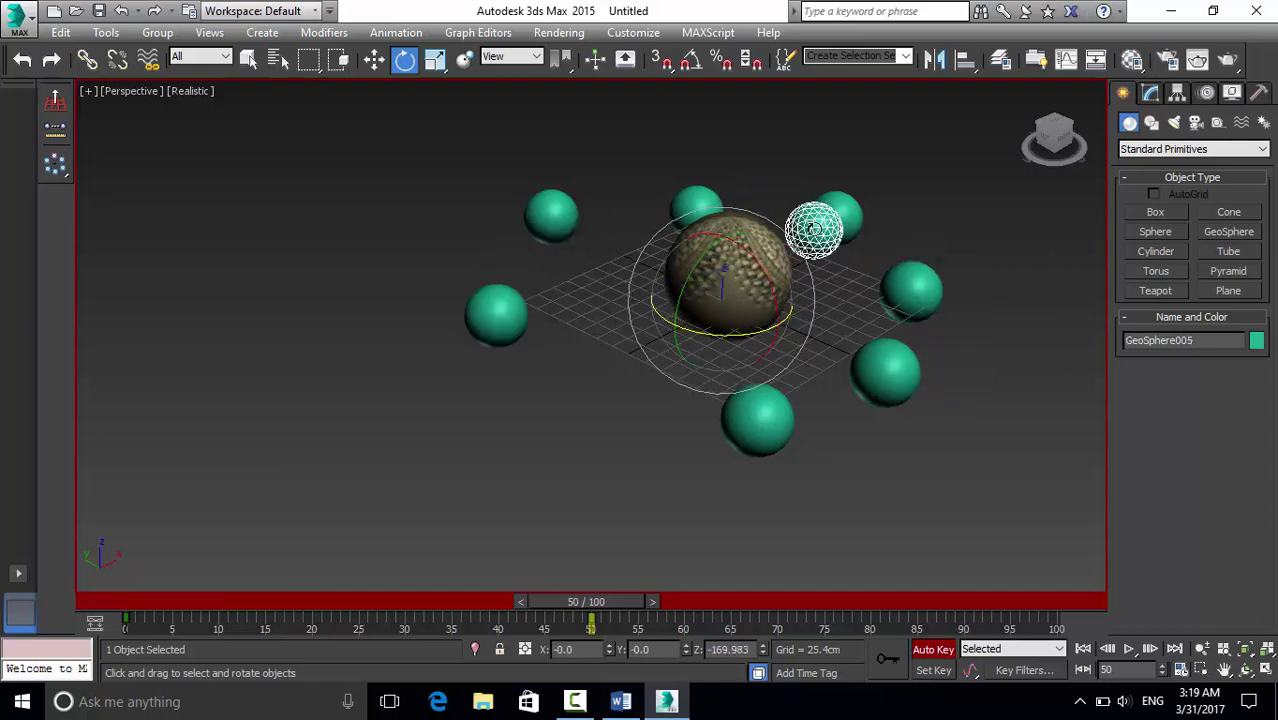
{"action": "left_click_drag", "start_coordinate": [705, 334], "coordinate": [1035, 355]}
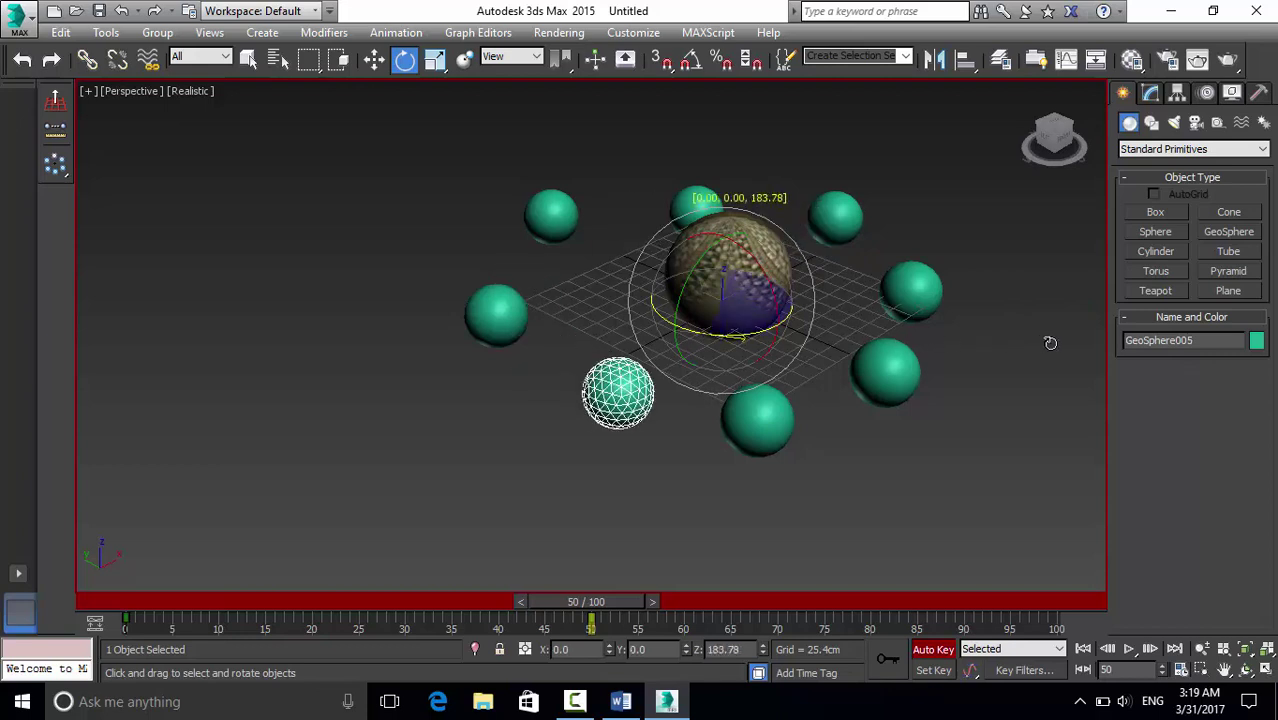
{"action": "left_click", "coordinate": [887, 370]}
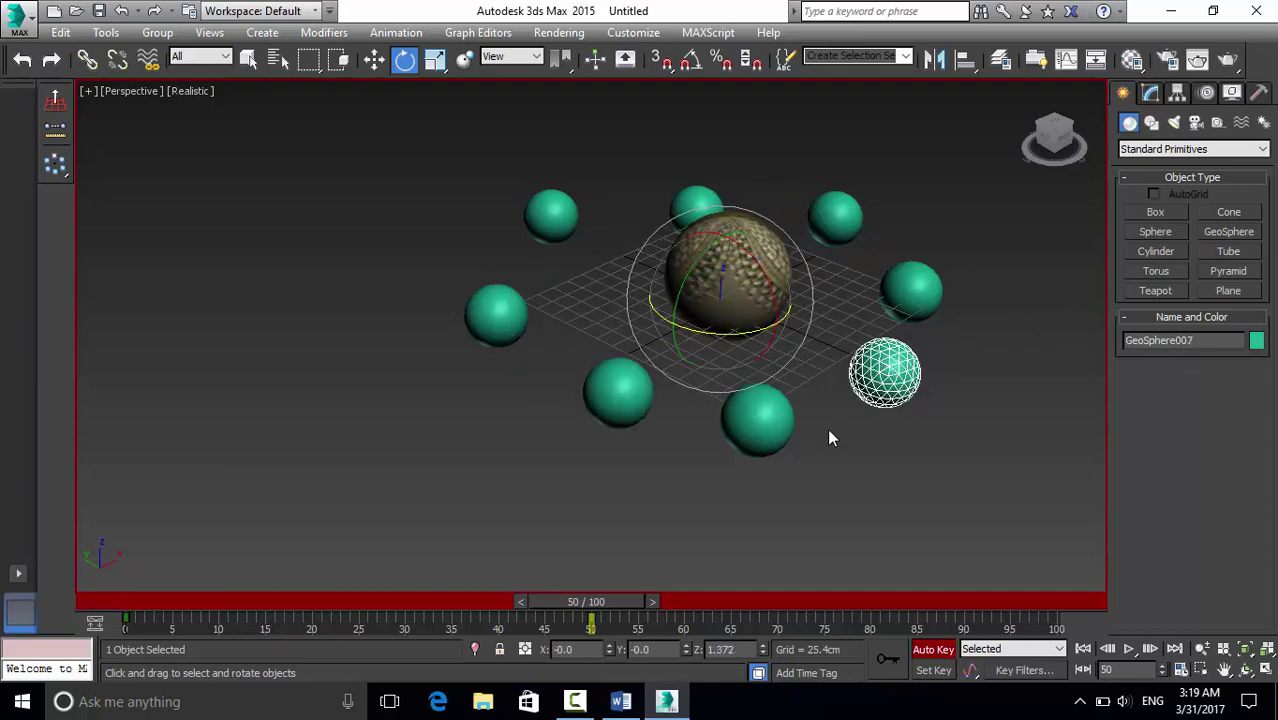
{"action": "left_click", "coordinate": [829, 432]}
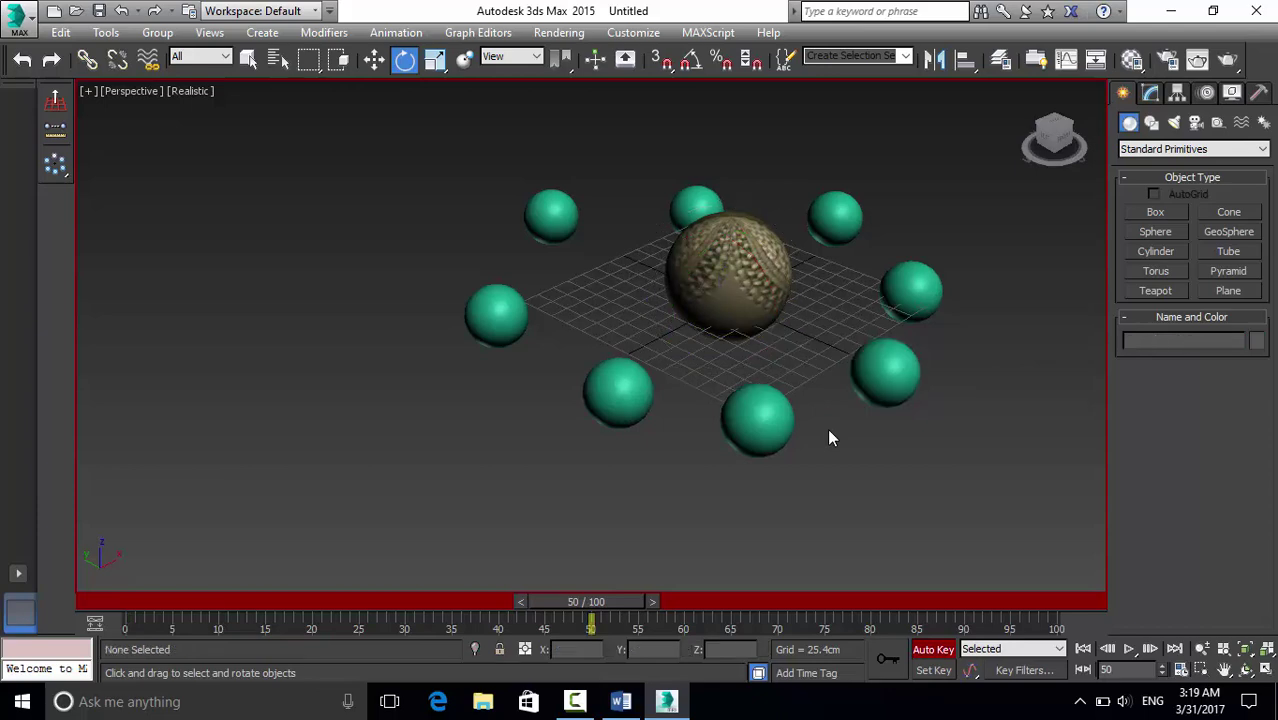
{"action": "key", "text": "m"}
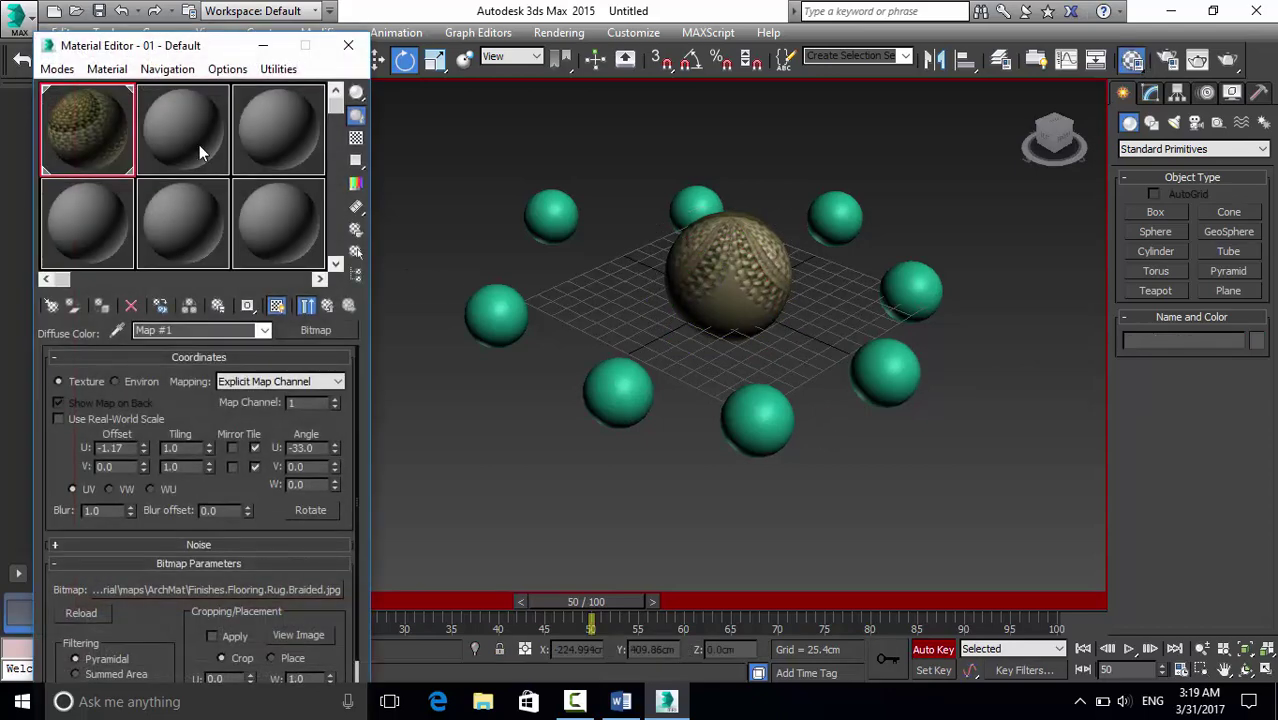
{"action": "left_click", "coordinate": [348, 45]}
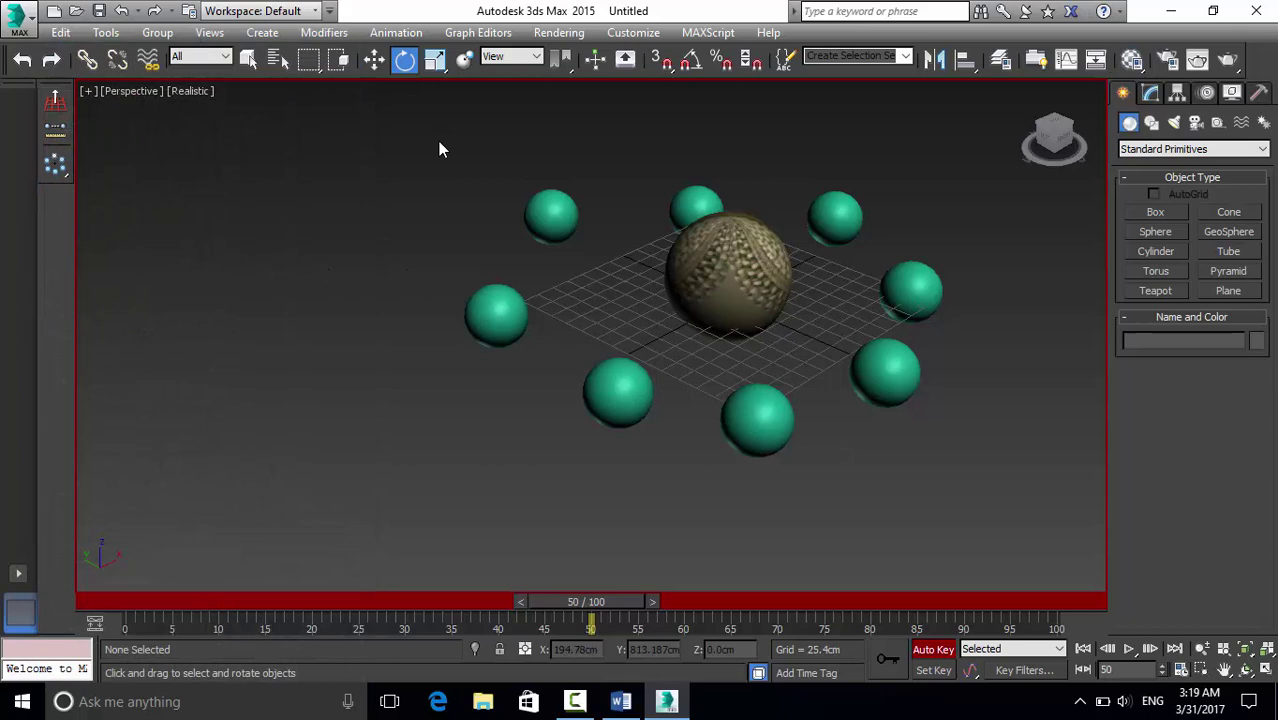
{"action": "left_click", "coordinate": [545, 217]}
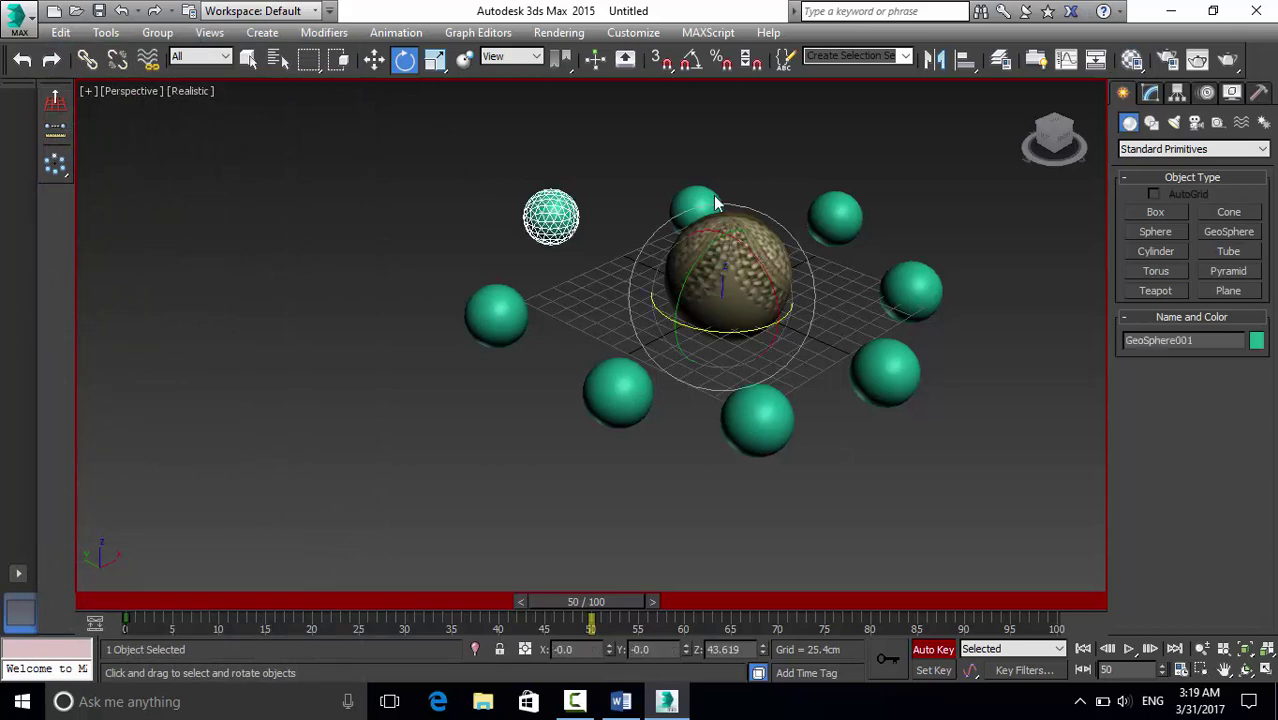
{"action": "left_click", "coordinate": [1256, 341]}
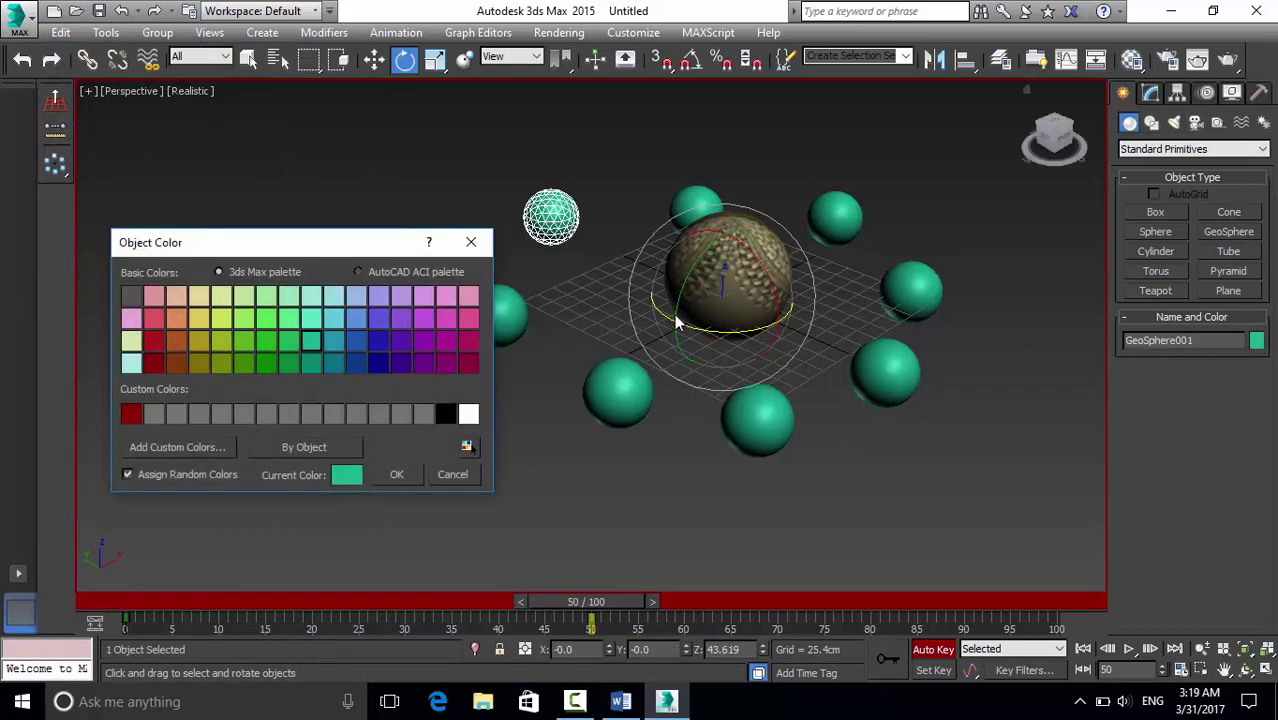
{"action": "left_click", "coordinate": [129, 414]}
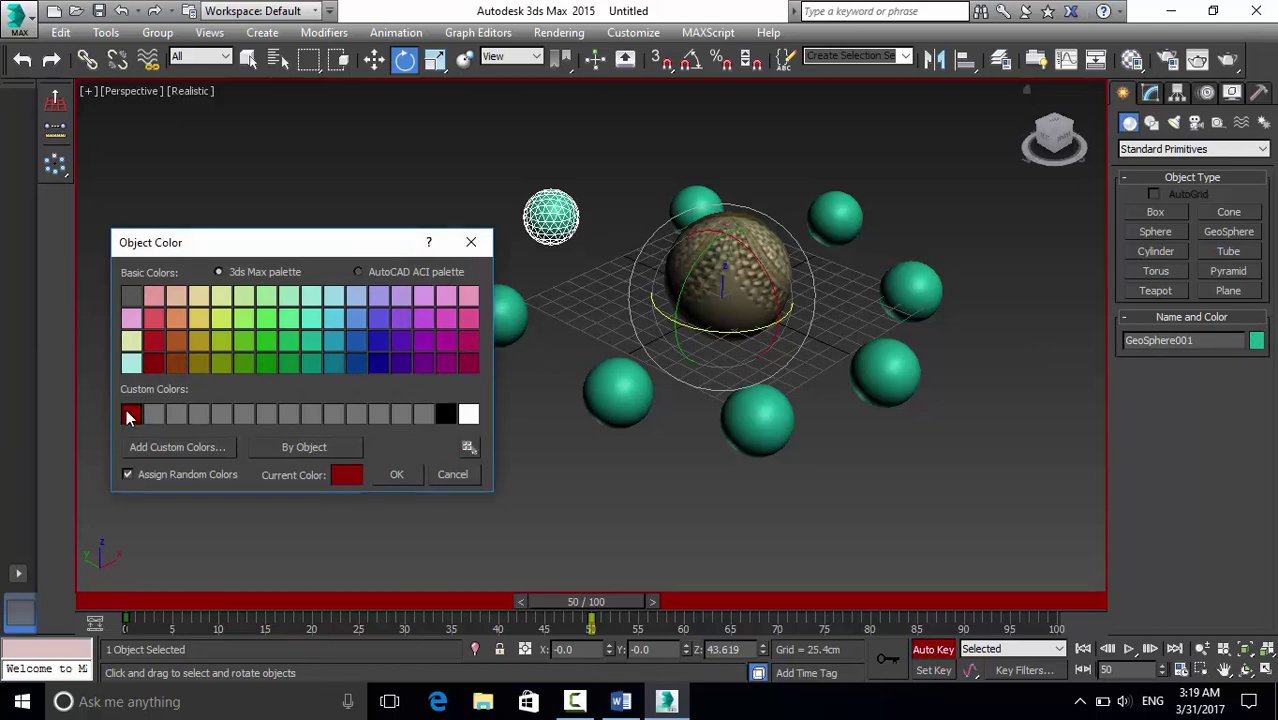
{"action": "left_click", "coordinate": [392, 473]}
{"action": "left_click", "coordinate": [496, 318]}
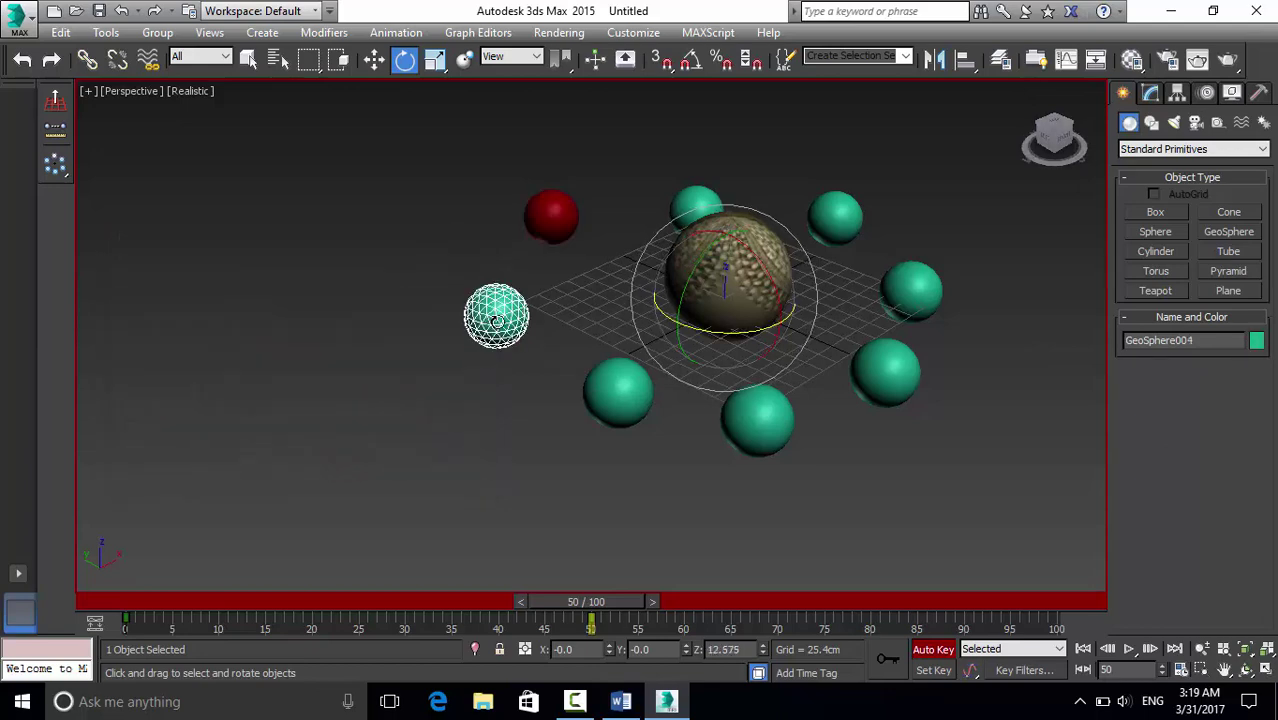
{"action": "left_click", "coordinate": [1256, 341]}
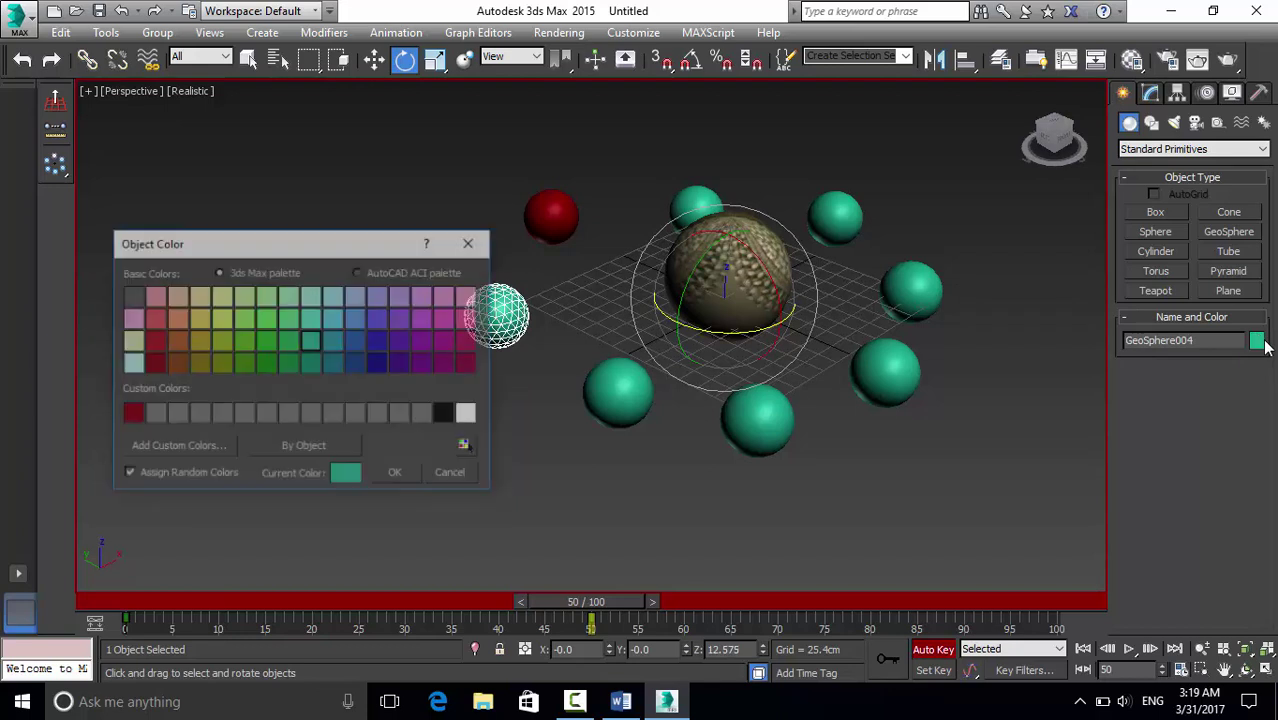
{"action": "left_click", "coordinate": [274, 364]}
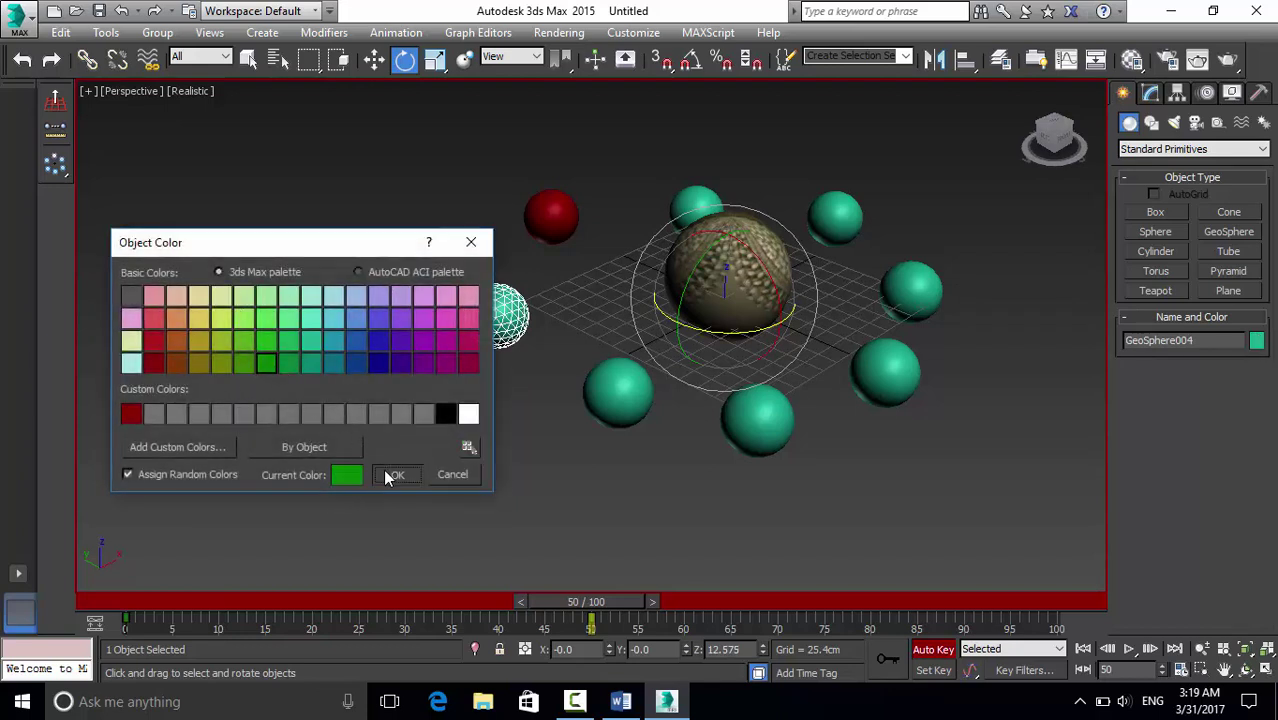
{"action": "left_click", "coordinate": [388, 472]}
{"action": "left_click", "coordinate": [575, 701]}
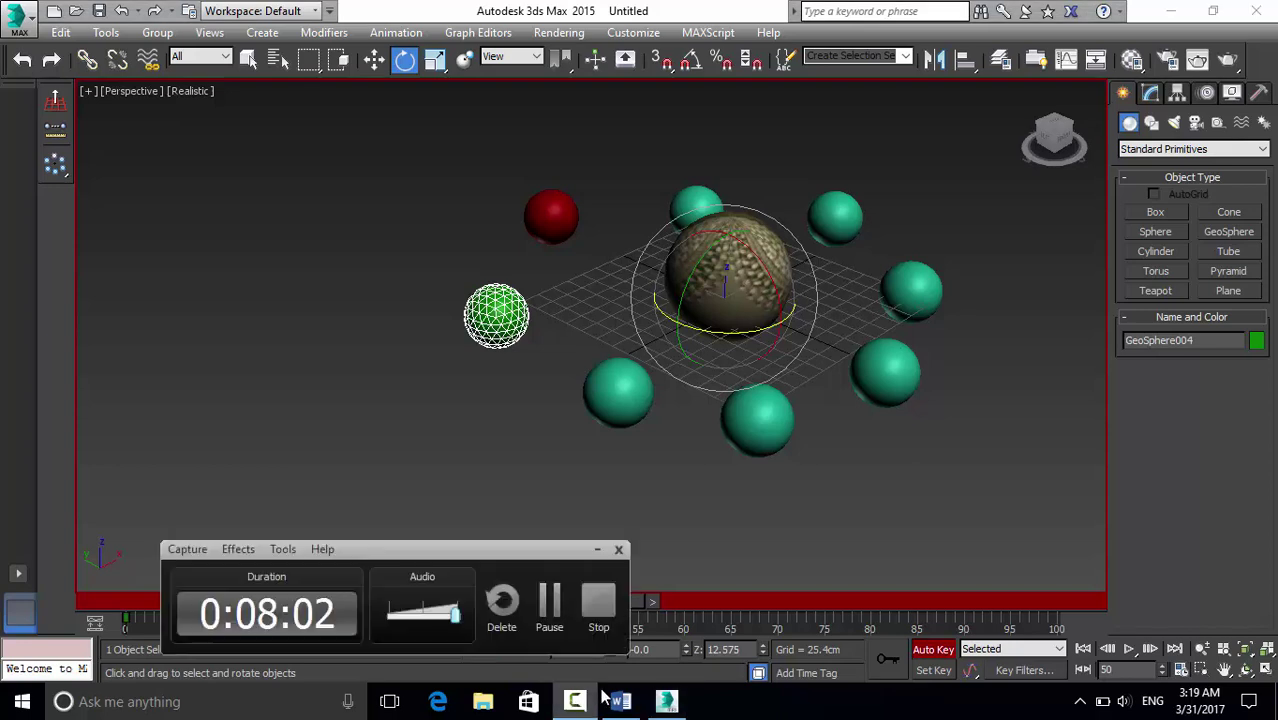
{"action": "left_click", "coordinate": [551, 618]}
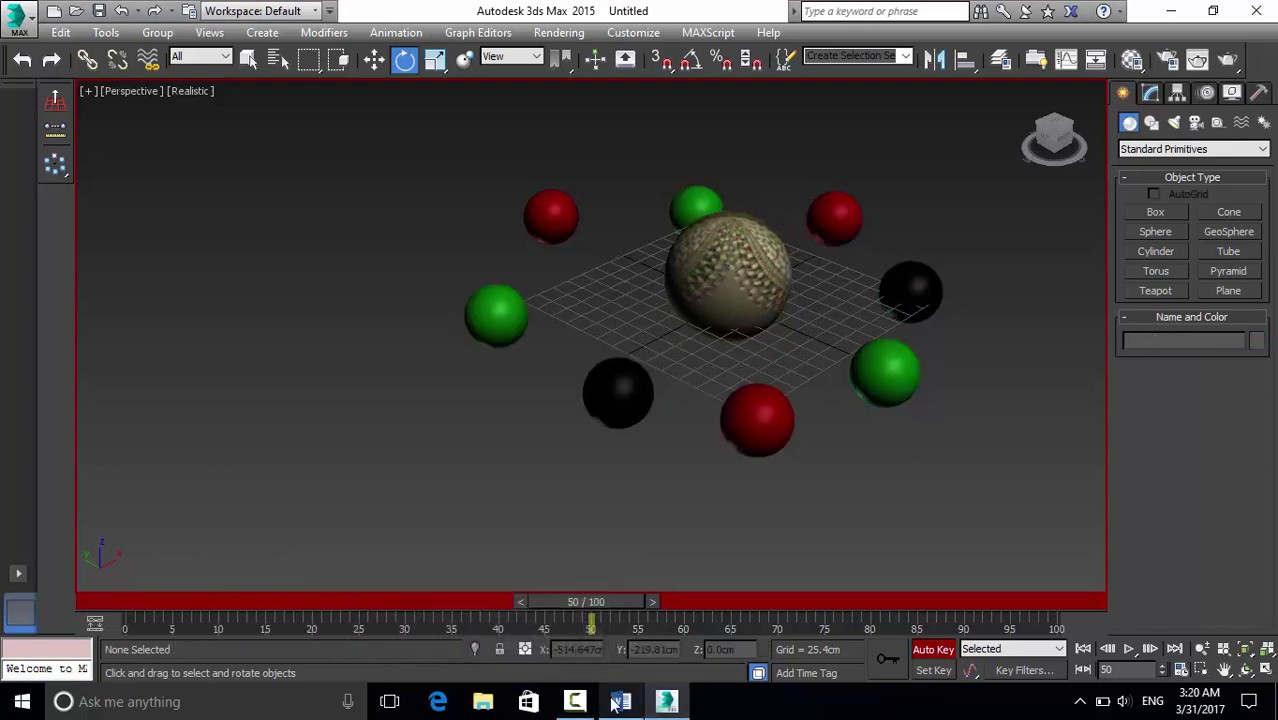
{"action": "left_click", "coordinate": [575, 701]}
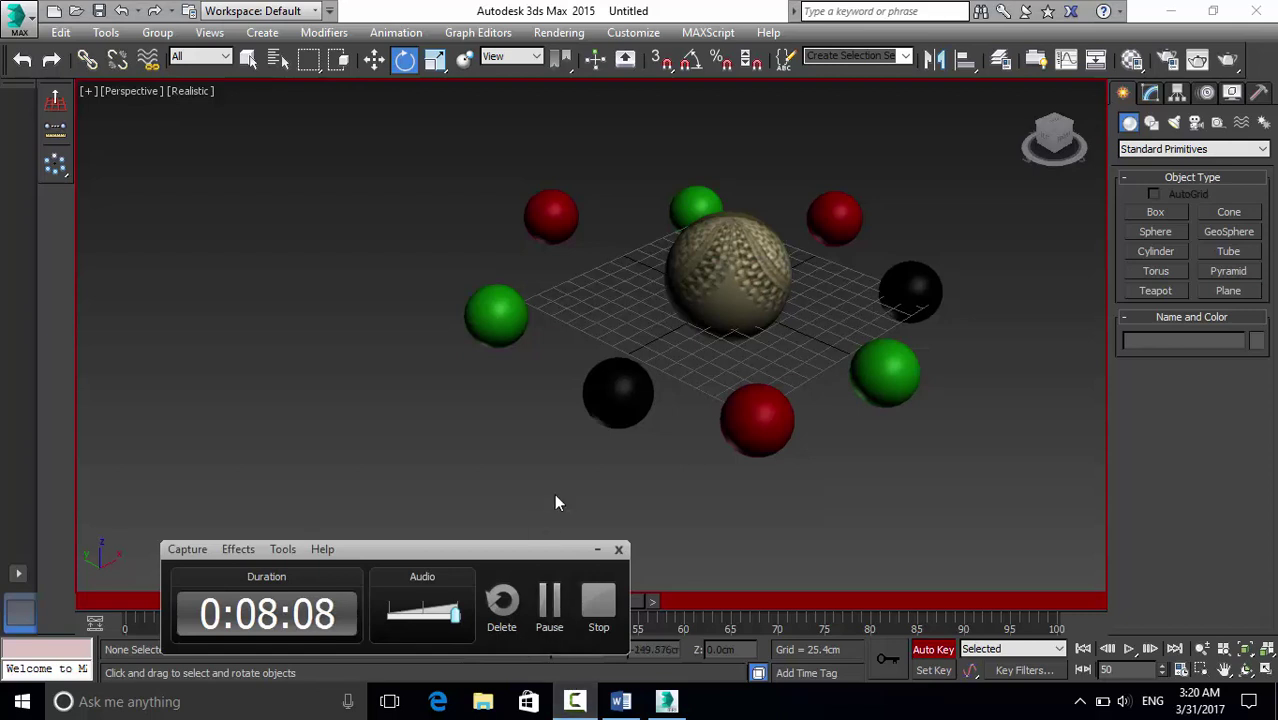
{"action": "left_click", "coordinate": [563, 442]}
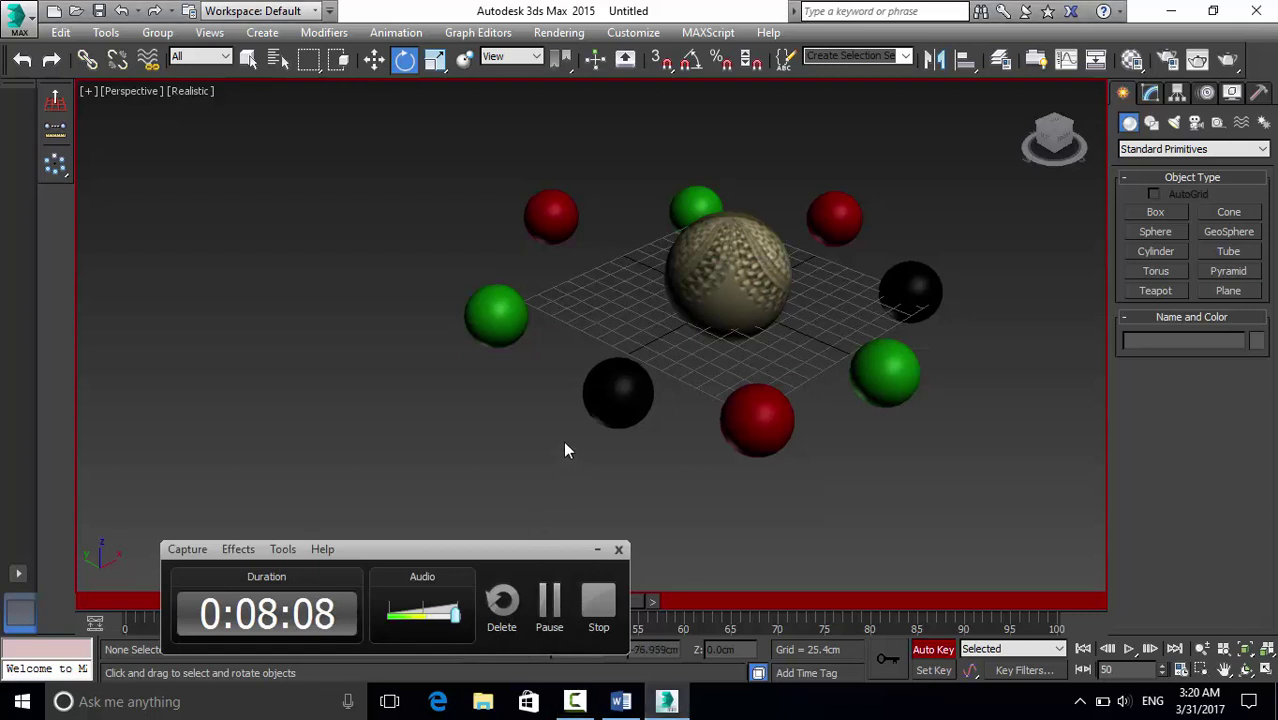
{"action": "left_click", "coordinate": [595, 549]}
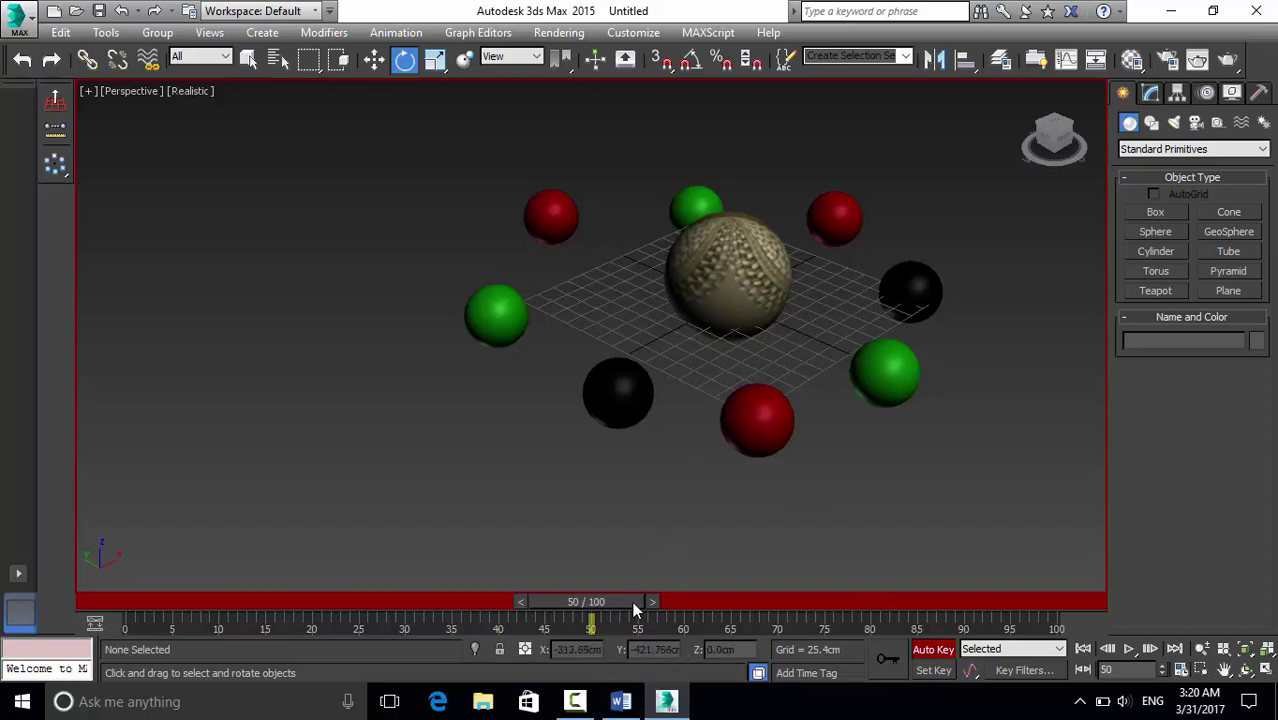
At frame 100, rotate the front red sphere to the back and the right green sphere upper-left.
{"action": "left_click_drag", "start_coordinate": [607, 600], "coordinate": [1055, 598]}
{"action": "key", "text": "e"}
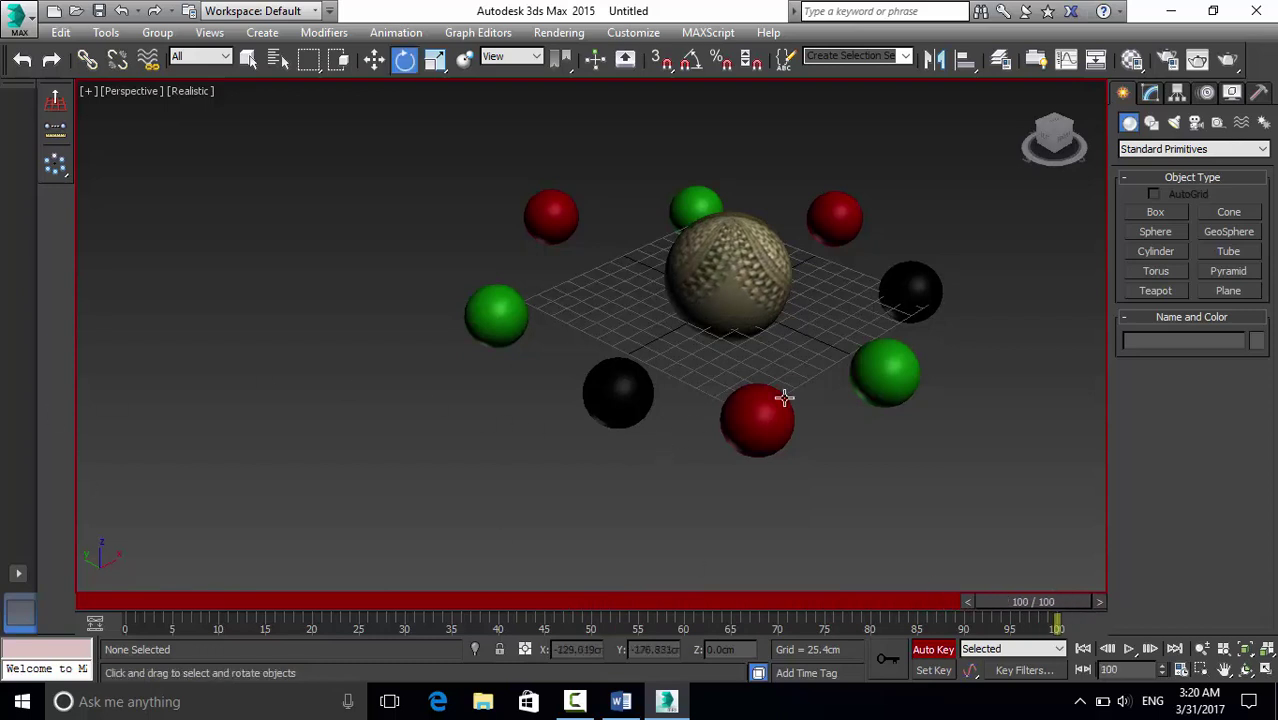
{"action": "left_click", "coordinate": [763, 419]}
{"action": "mouse_move", "coordinate": [720, 330]}
{"action": "left_mouse_down"}
{"action": "mouse_move", "coordinate": [988, 321]}
{"action": "mouse_move", "coordinate": [959, 283]}
{"action": "mouse_move", "coordinate": [1053, 291]}
{"action": "mouse_move", "coordinate": [1062, 280]}
{"action": "left_mouse_up"}
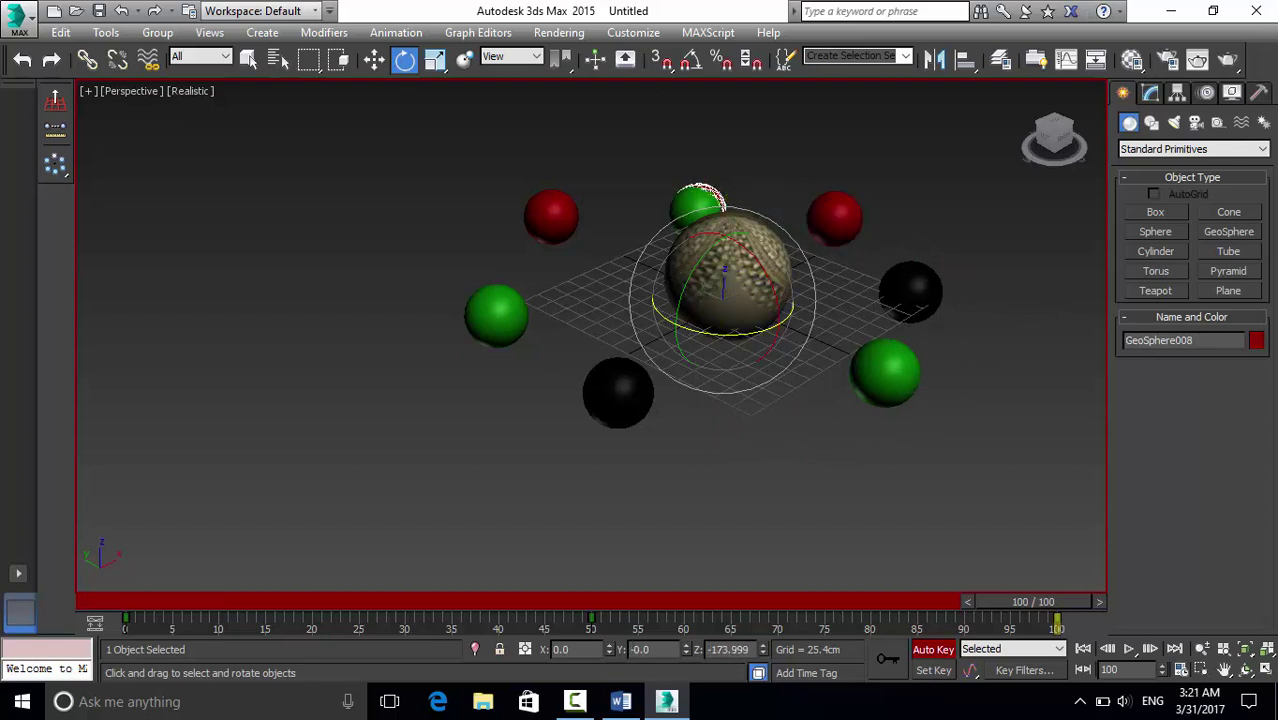
{"action": "left_click", "coordinate": [868, 364]}
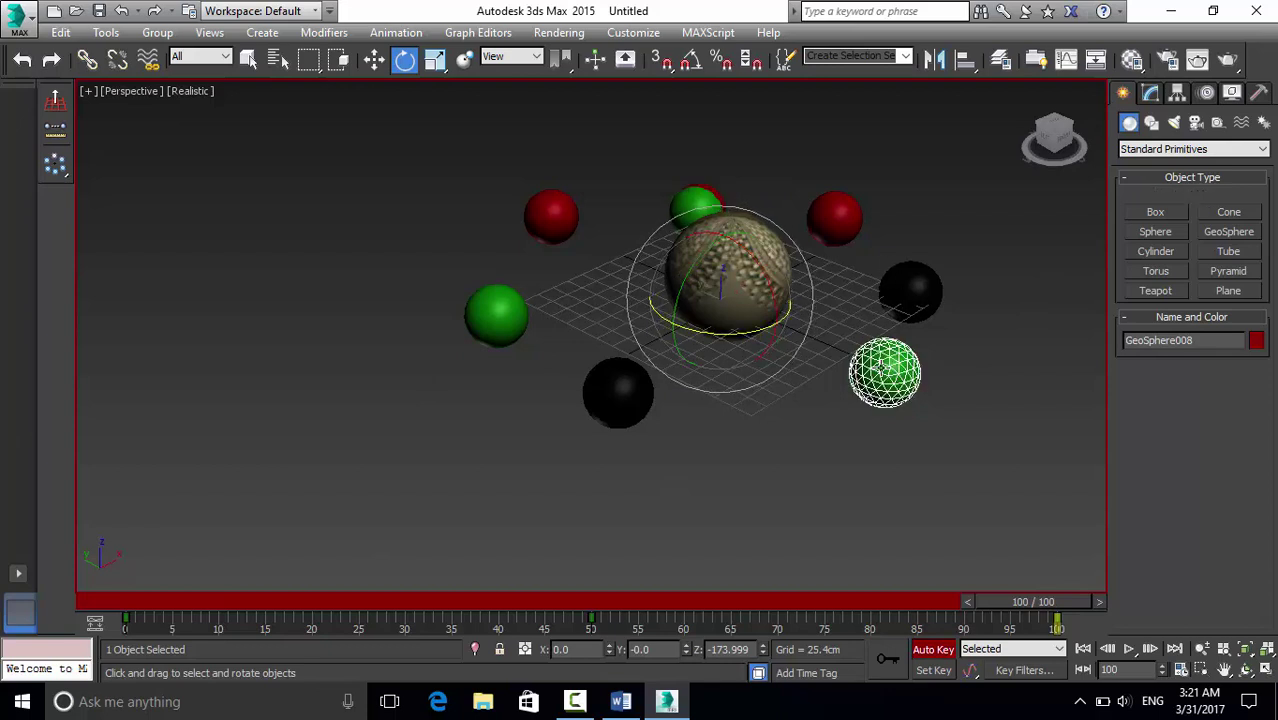
{"action": "left_click_drag", "start_coordinate": [746, 331], "coordinate": [1100, 326]}
Swing the black sphere to the left and two red spheres to the lower left and front right.
{"action": "left_click", "coordinate": [923, 286]}
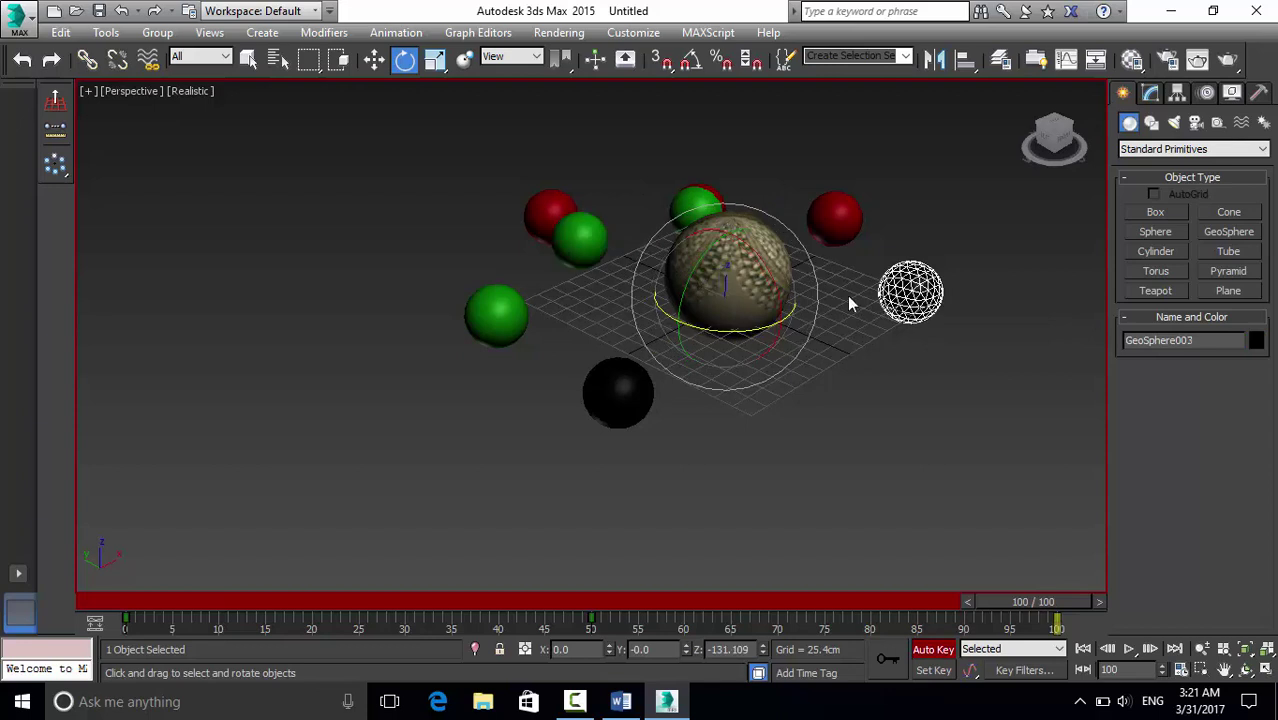
{"action": "mouse_move", "coordinate": [718, 328]}
{"action": "left_mouse_down"}
{"action": "mouse_move", "coordinate": [956, 323]}
{"action": "mouse_move", "coordinate": [1066, 304]}
{"action": "left_mouse_up"}
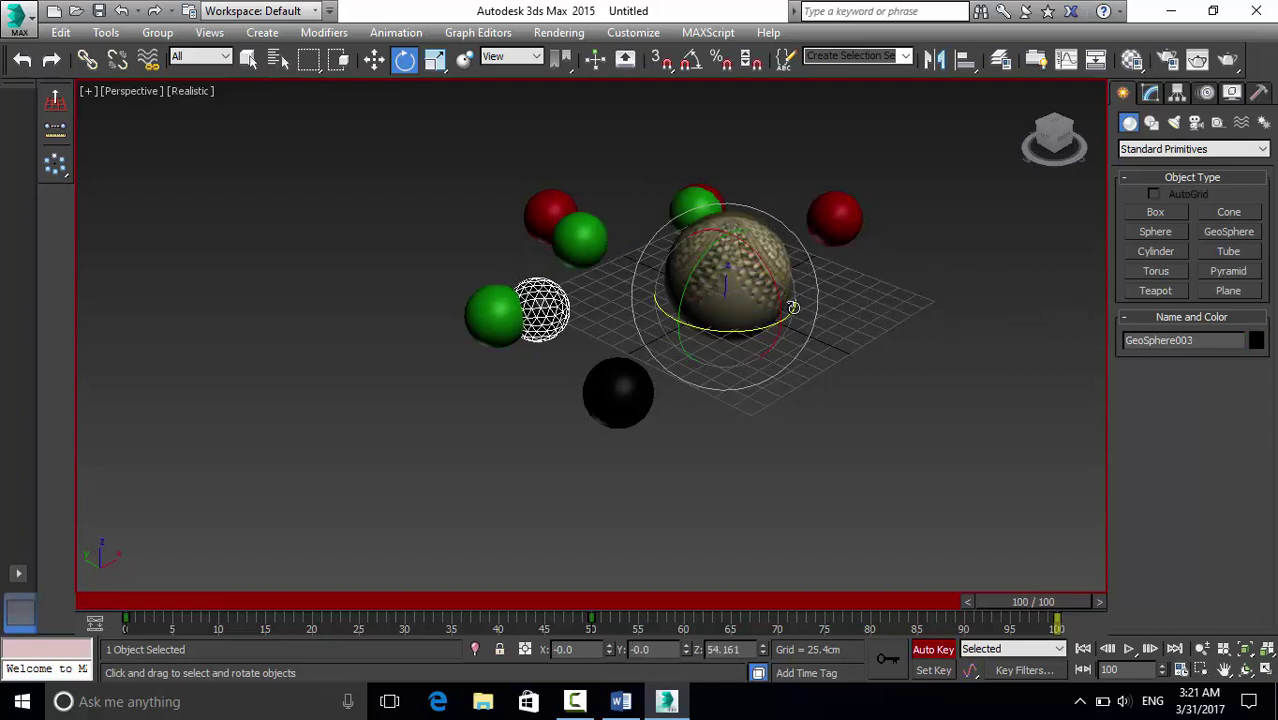
{"action": "left_click", "coordinate": [834, 234]}
{"action": "mouse_move", "coordinate": [701, 330]}
{"action": "left_mouse_down"}
{"action": "mouse_move", "coordinate": [1018, 248]}
{"action": "mouse_move", "coordinate": [1056, 251]}
{"action": "mouse_move", "coordinate": [750, 212]}
{"action": "left_mouse_up"}
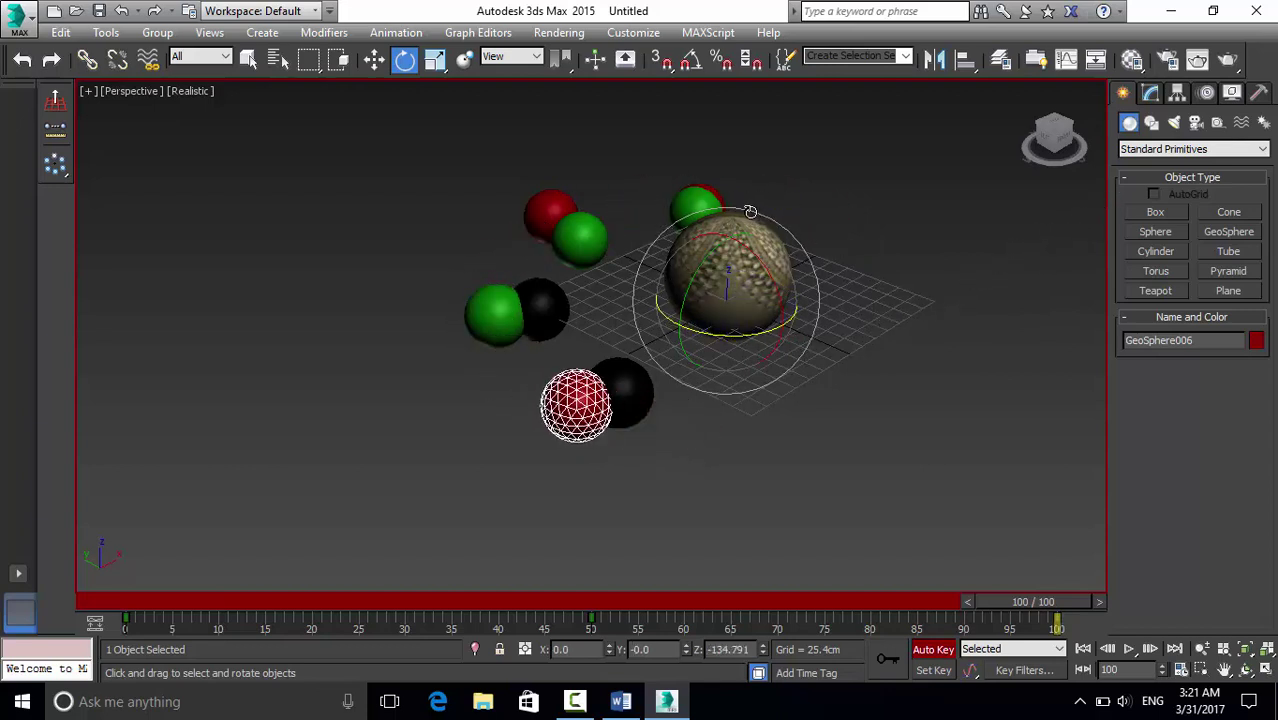
{"action": "left_click", "coordinate": [702, 200]}
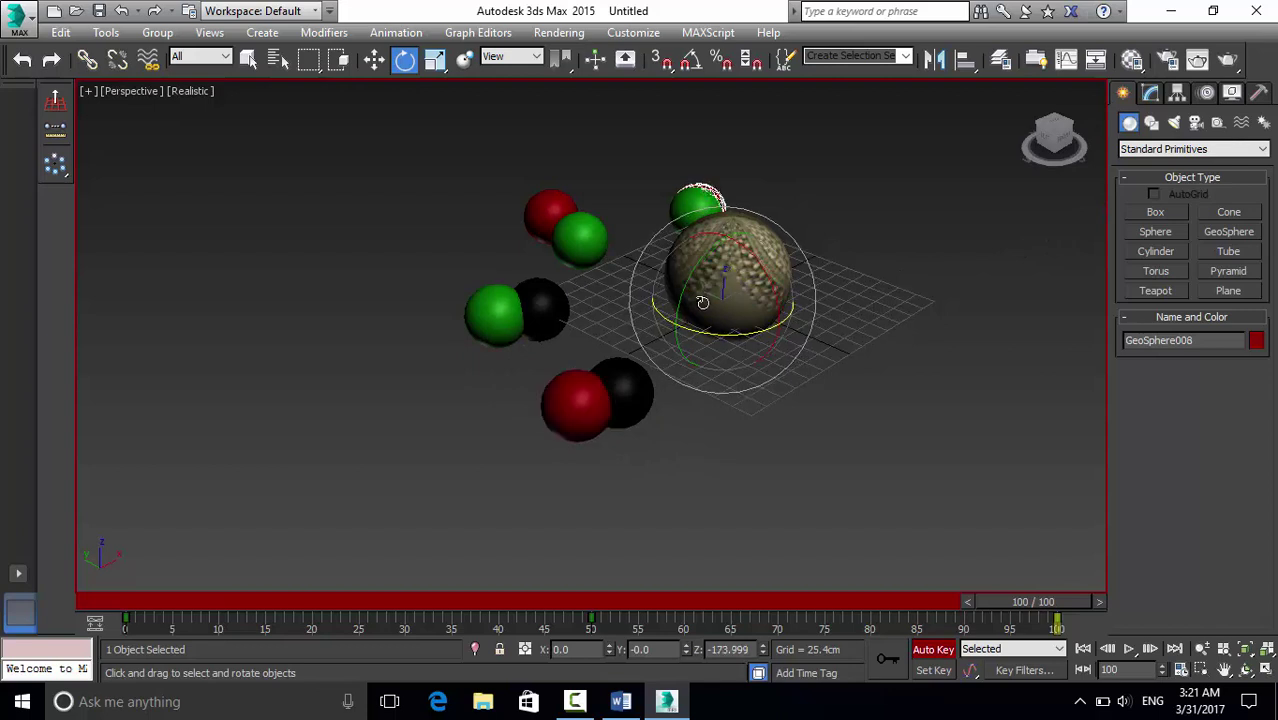
{"action": "mouse_move", "coordinate": [706, 331]}
{"action": "left_mouse_down"}
{"action": "mouse_move", "coordinate": [1050, 252]}
{"action": "mouse_move", "coordinate": [950, 284]}
{"action": "left_mouse_up"}
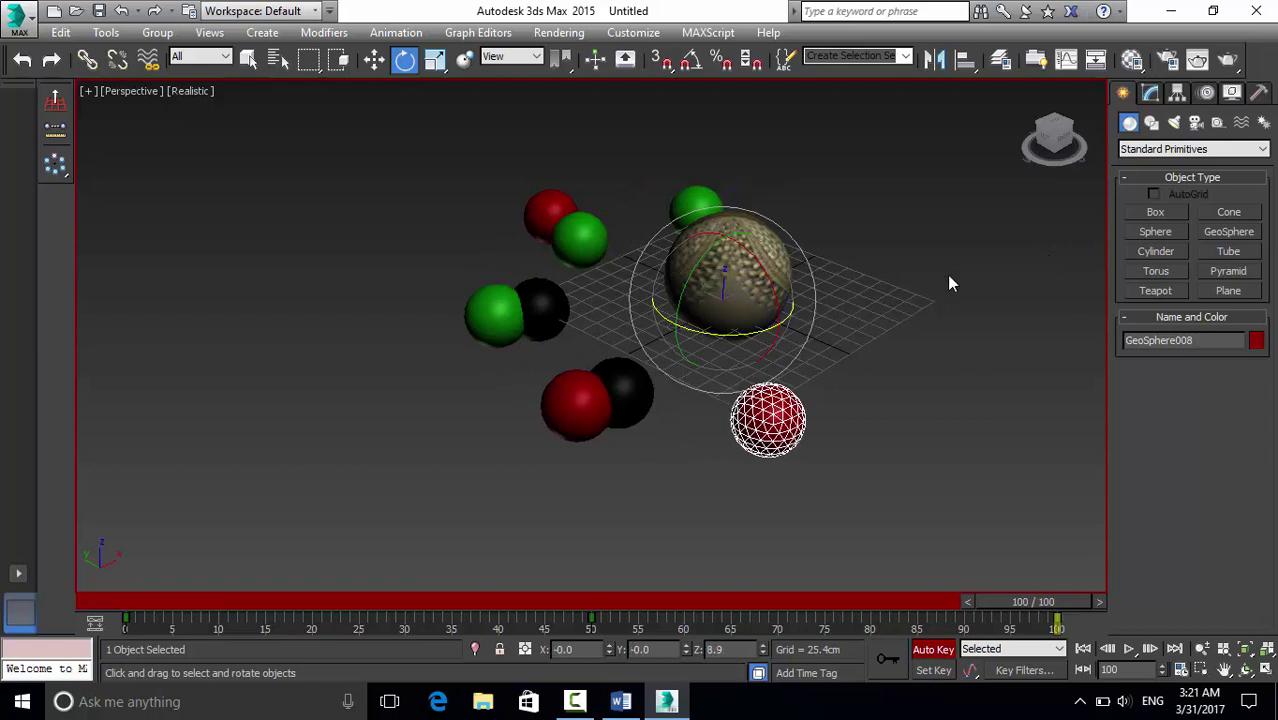
Rotate the back-left red, left green and left black spheres to new orbit positions.
{"action": "left_click", "coordinate": [560, 208]}
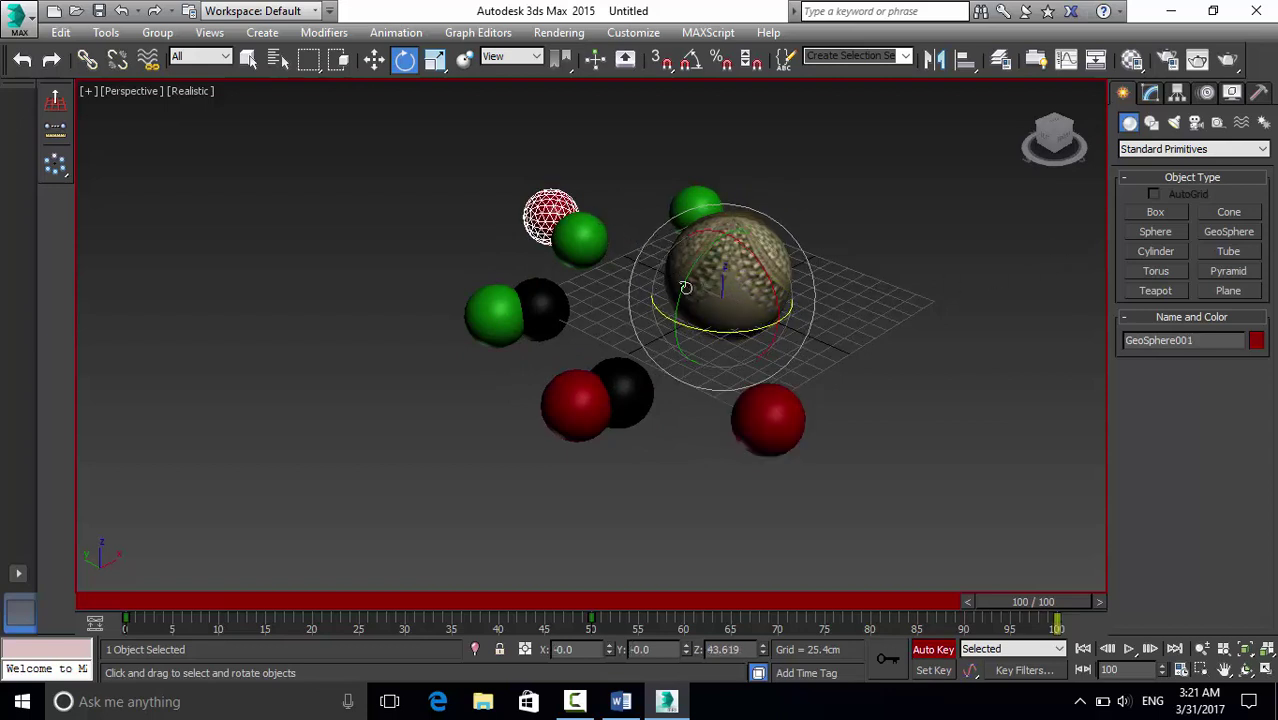
{"action": "left_click_drag", "start_coordinate": [696, 324], "coordinate": [1039, 302]}
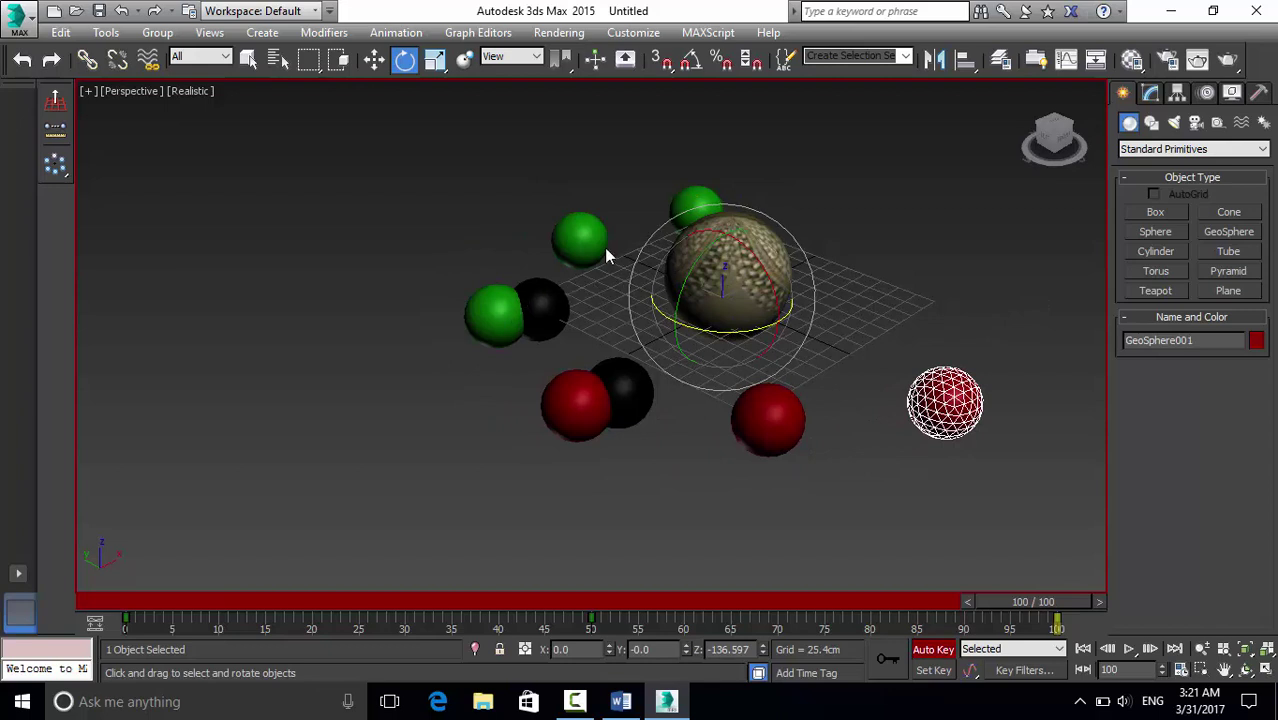
{"action": "left_click", "coordinate": [495, 307]}
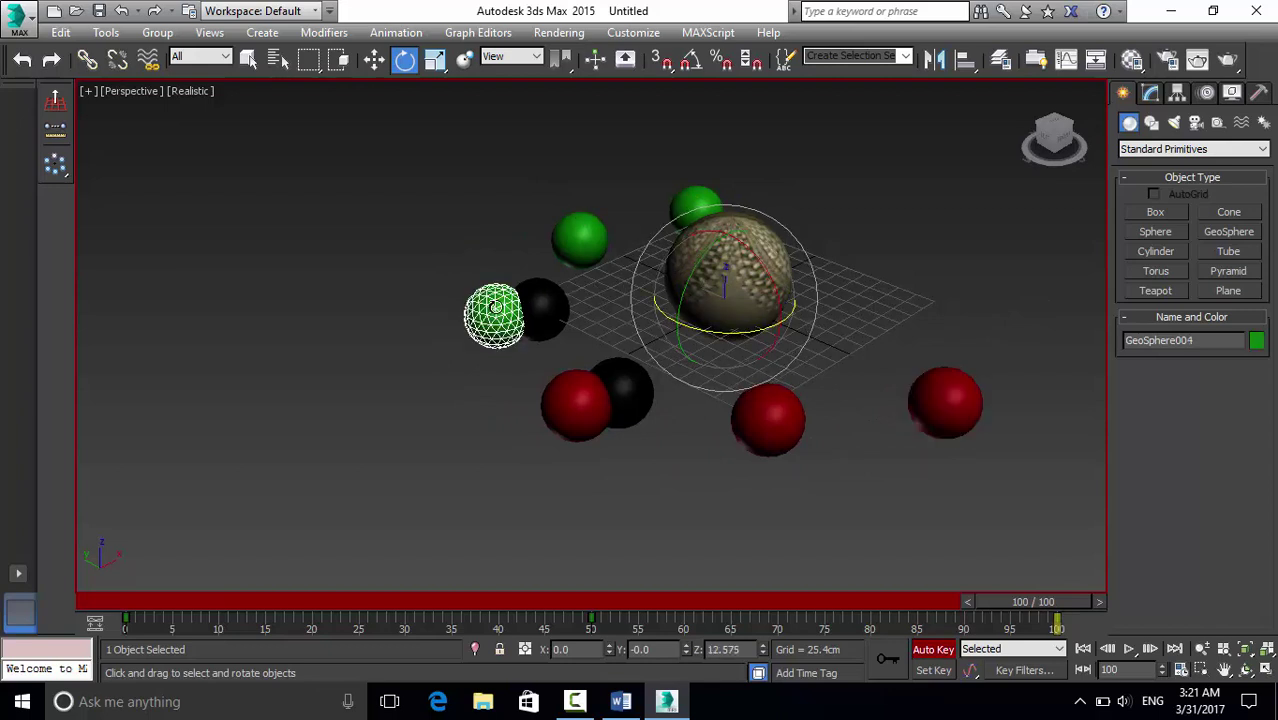
{"action": "left_click_drag", "start_coordinate": [704, 329], "coordinate": [1041, 274]}
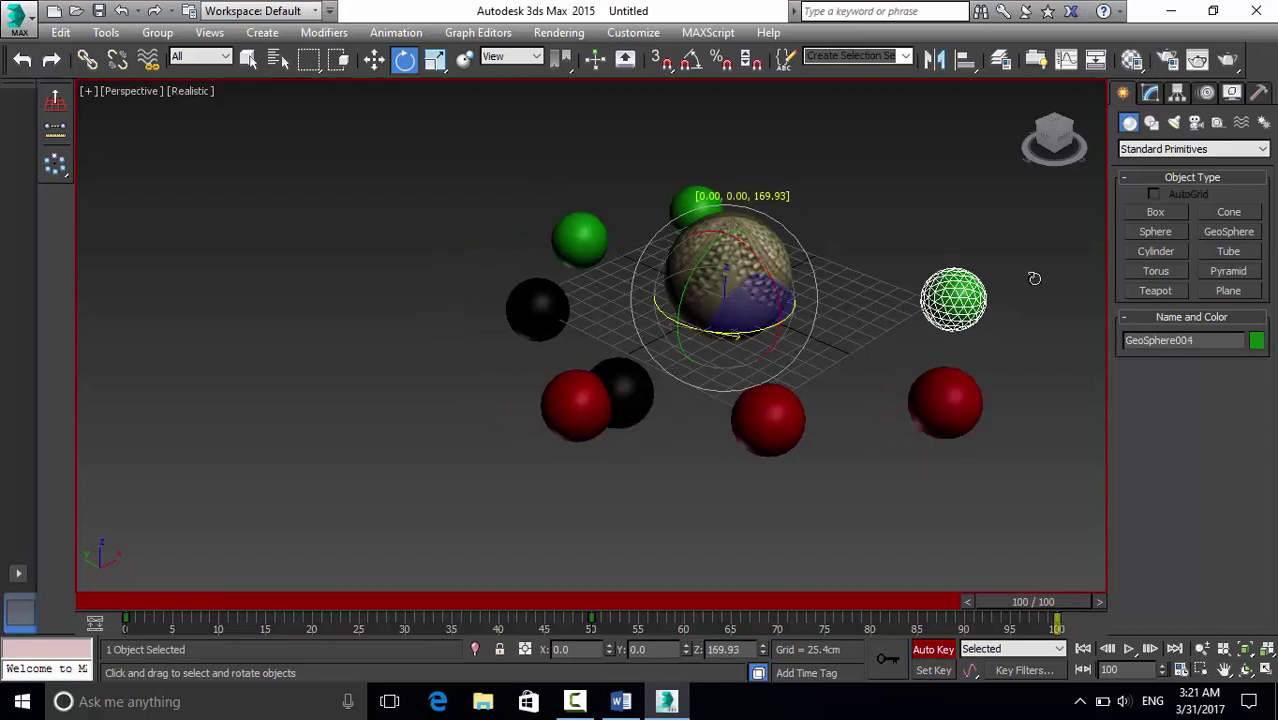
{"action": "left_click", "coordinate": [548, 307]}
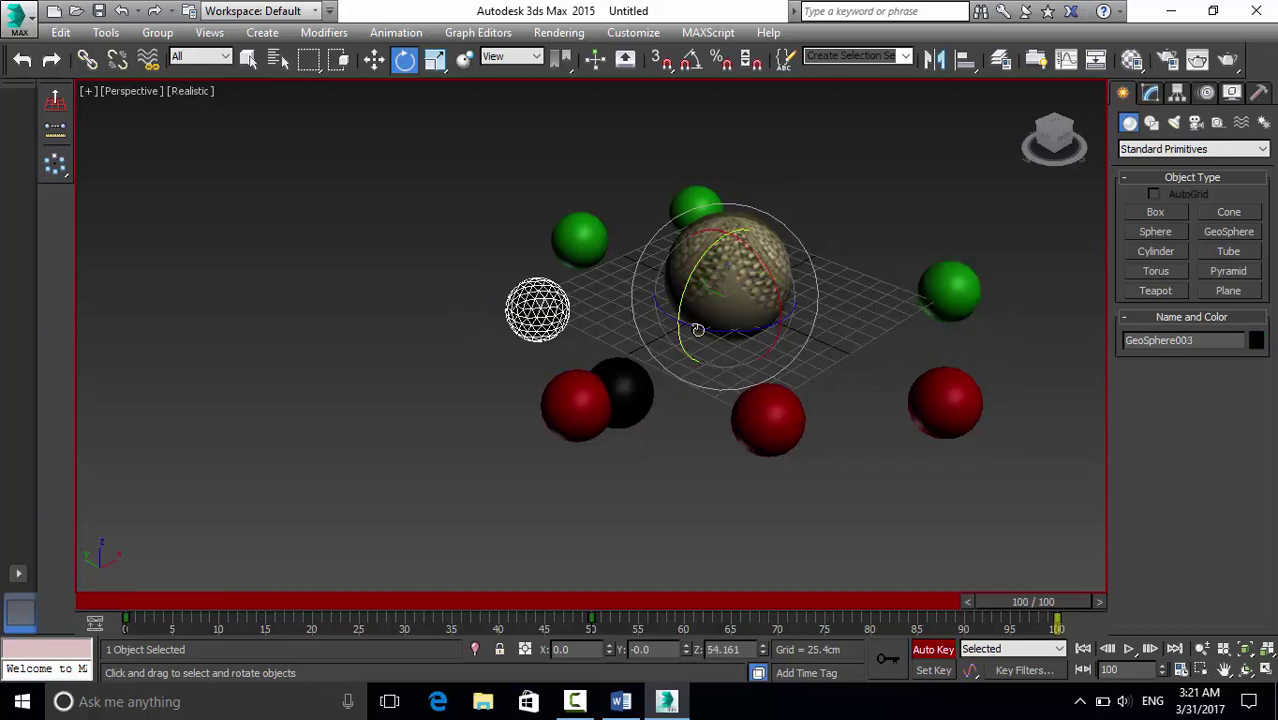
{"action": "left_click_drag", "start_coordinate": [695, 325], "coordinate": [1124, 340]}
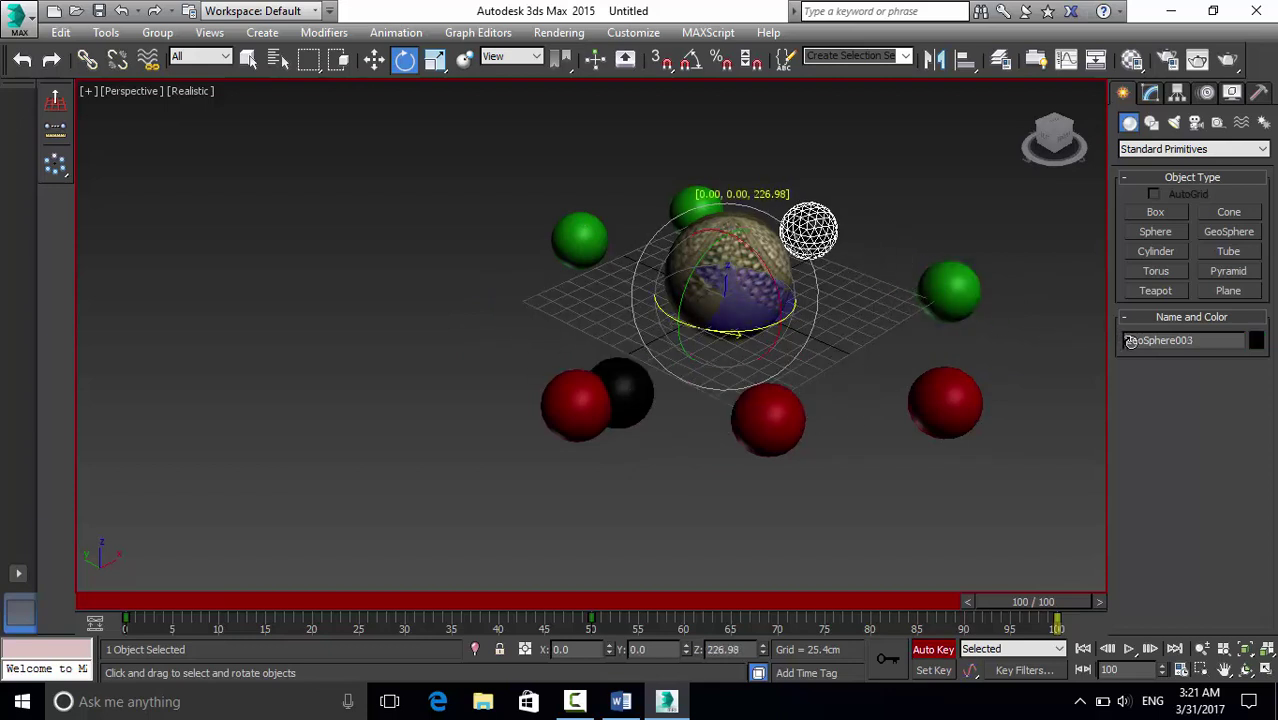
Swing the lower-left red, upper-left green and right red spheres to new orbit positions.
{"action": "left_click", "coordinate": [584, 404]}
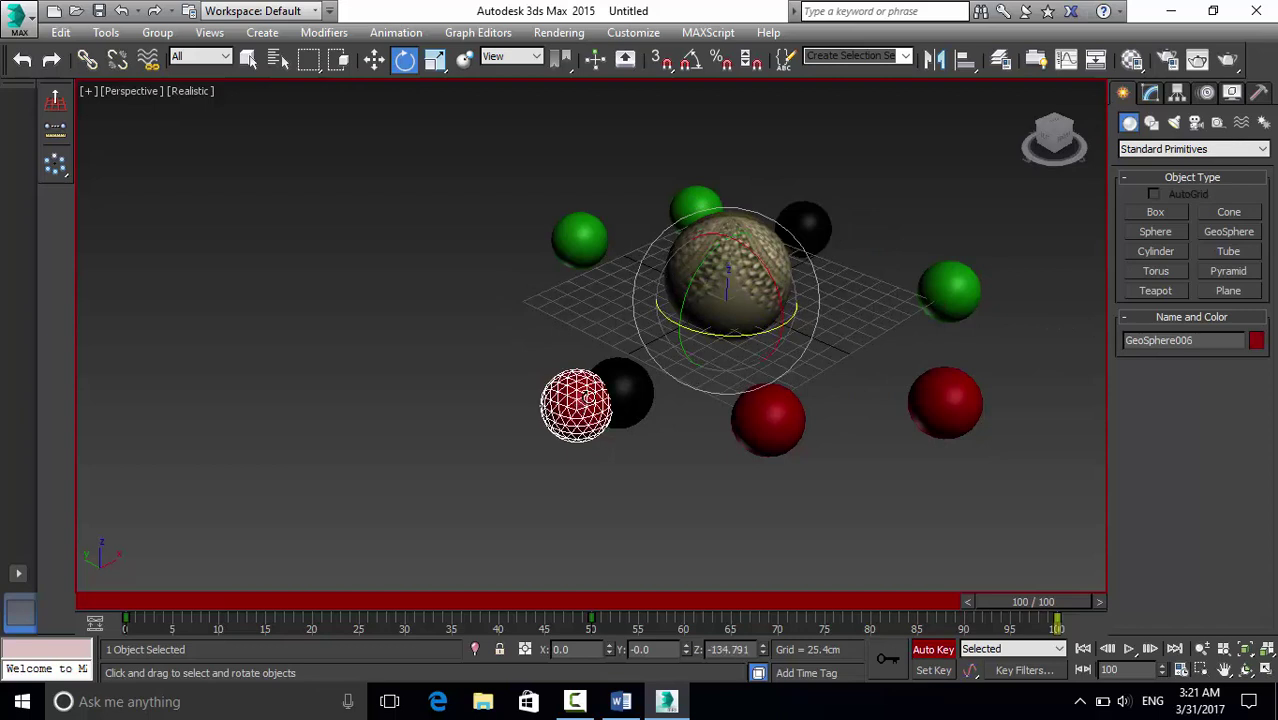
{"action": "left_click_drag", "start_coordinate": [737, 332], "coordinate": [637, 352]}
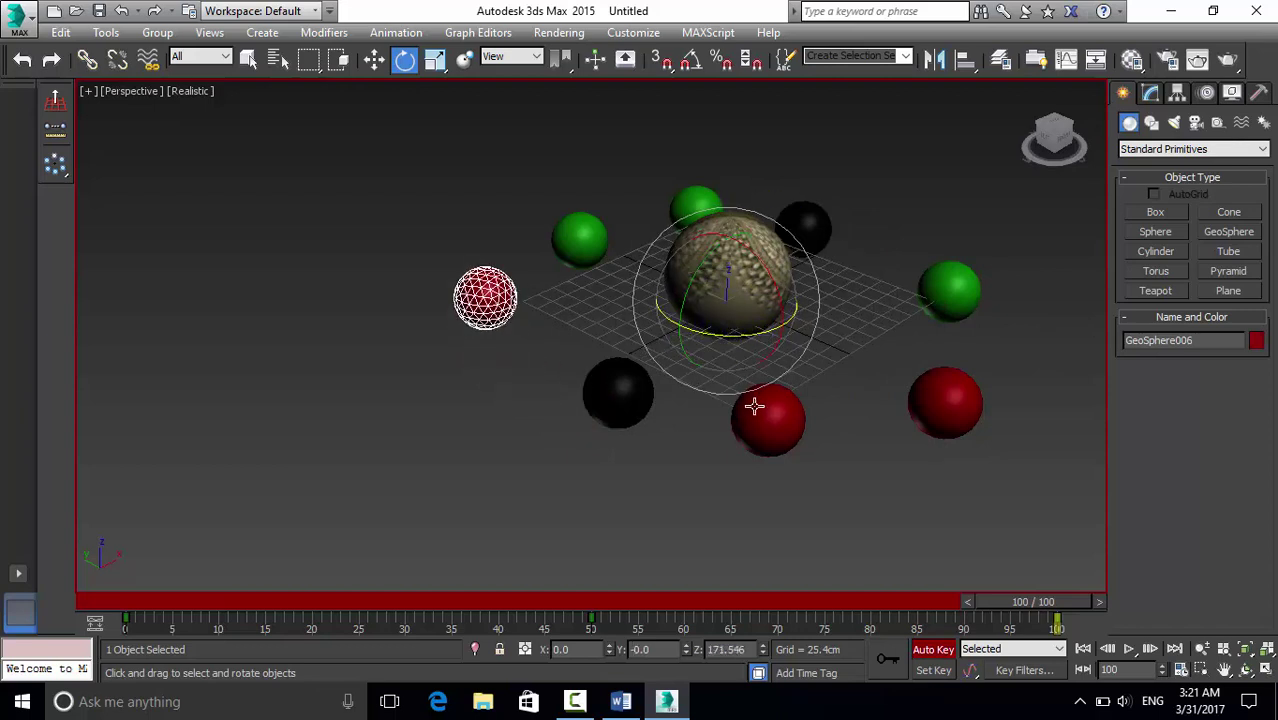
{"action": "left_click", "coordinate": [594, 242]}
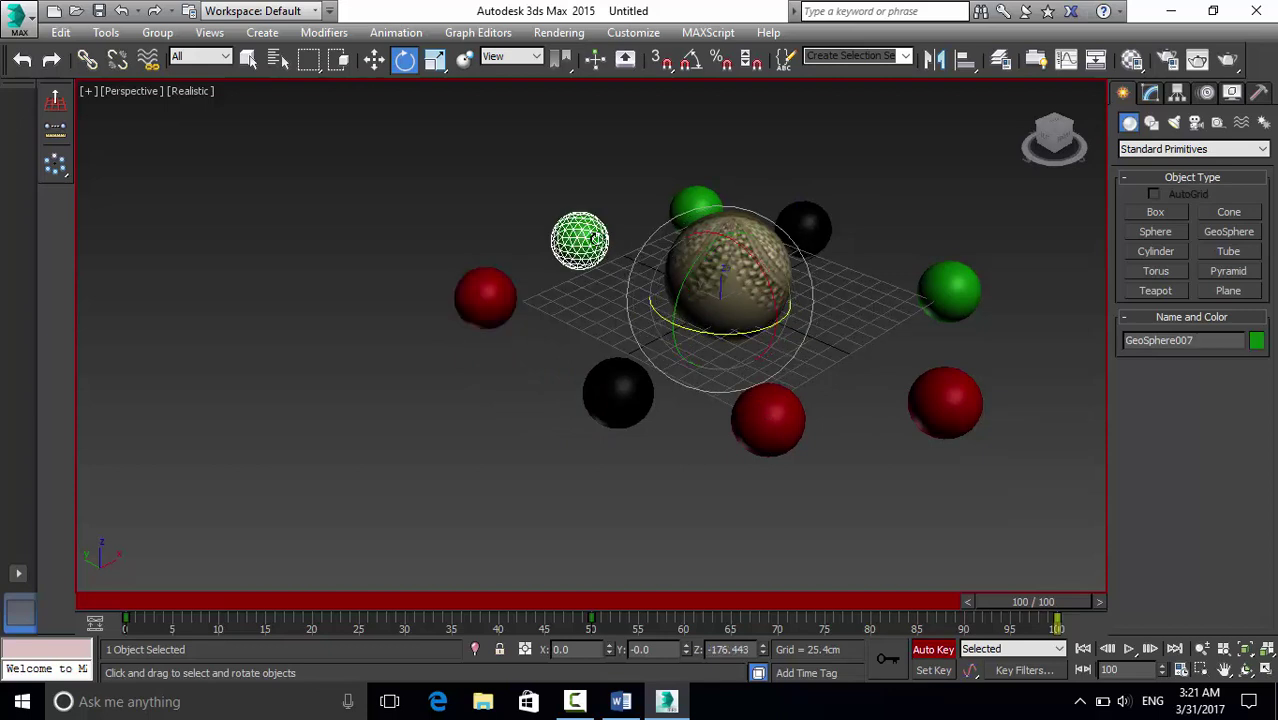
{"action": "left_click_drag", "start_coordinate": [685, 330], "coordinate": [1027, 322]}
{"action": "left_click", "coordinate": [913, 392]}
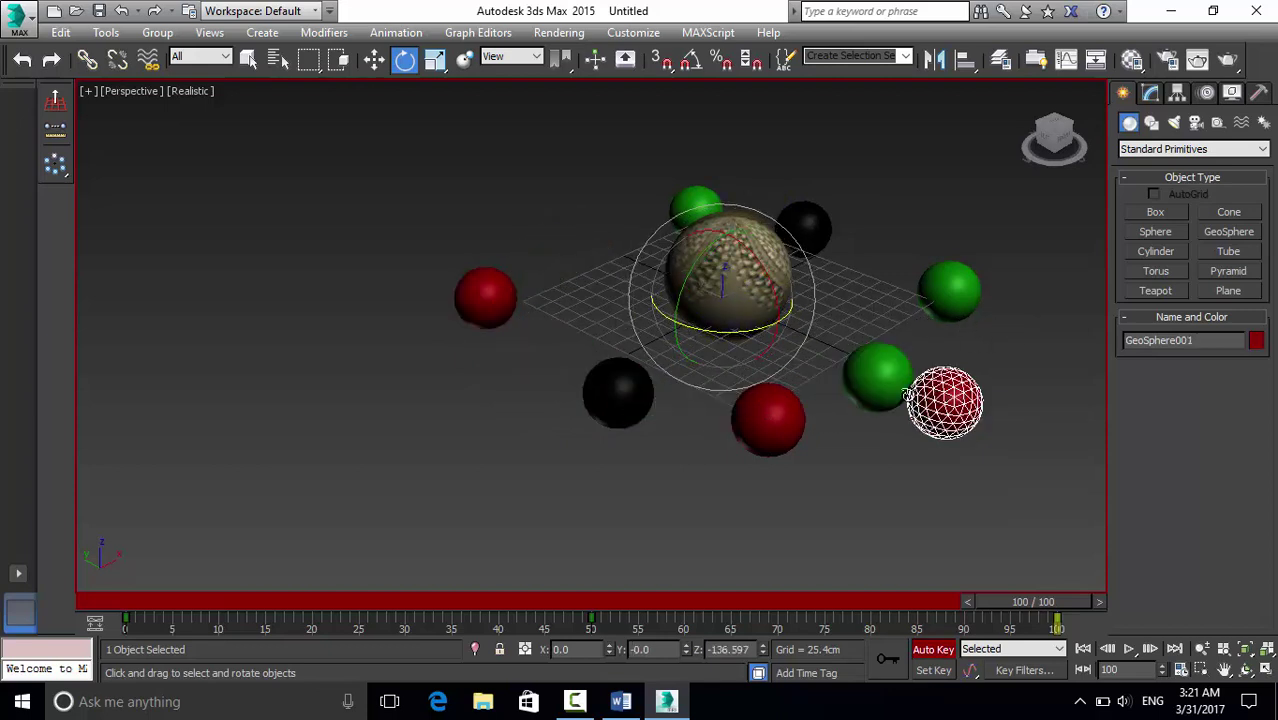
{"action": "left_click_drag", "start_coordinate": [727, 335], "coordinate": [370, 247]}
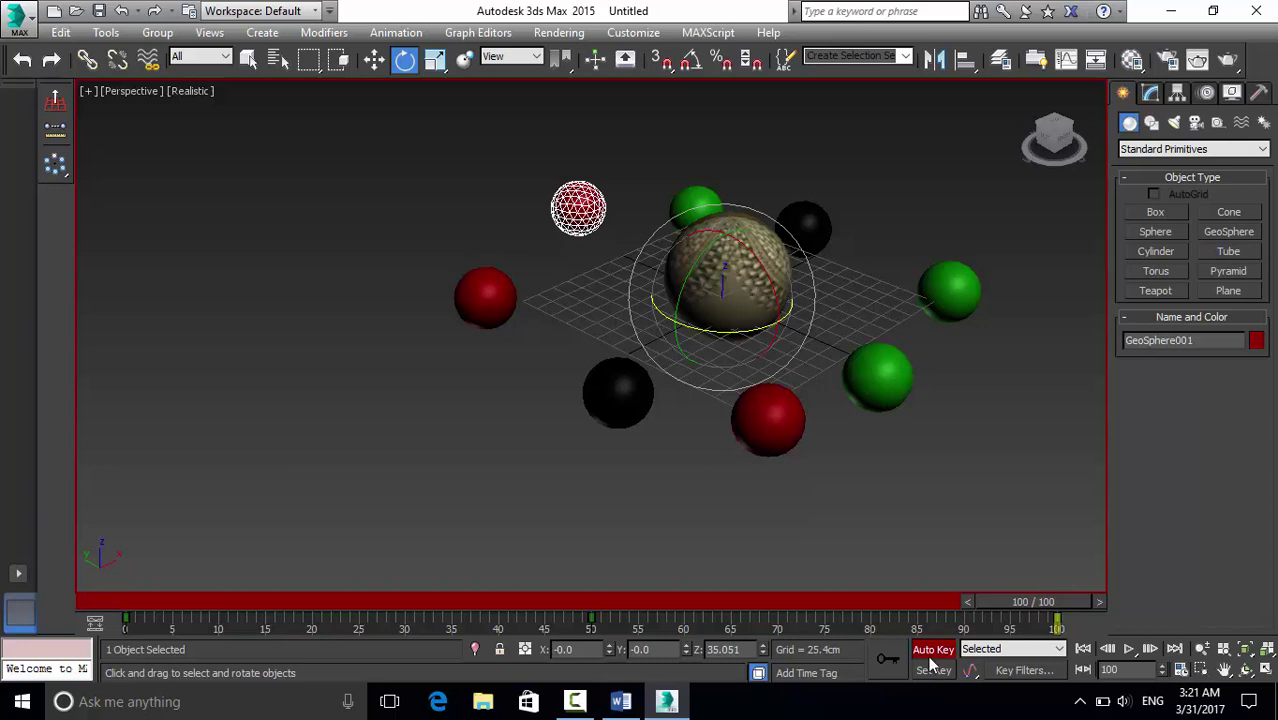
Deselect everything and play the animation to watch the spheres orbit the textured sphere.
{"action": "left_click", "coordinate": [807, 509]}
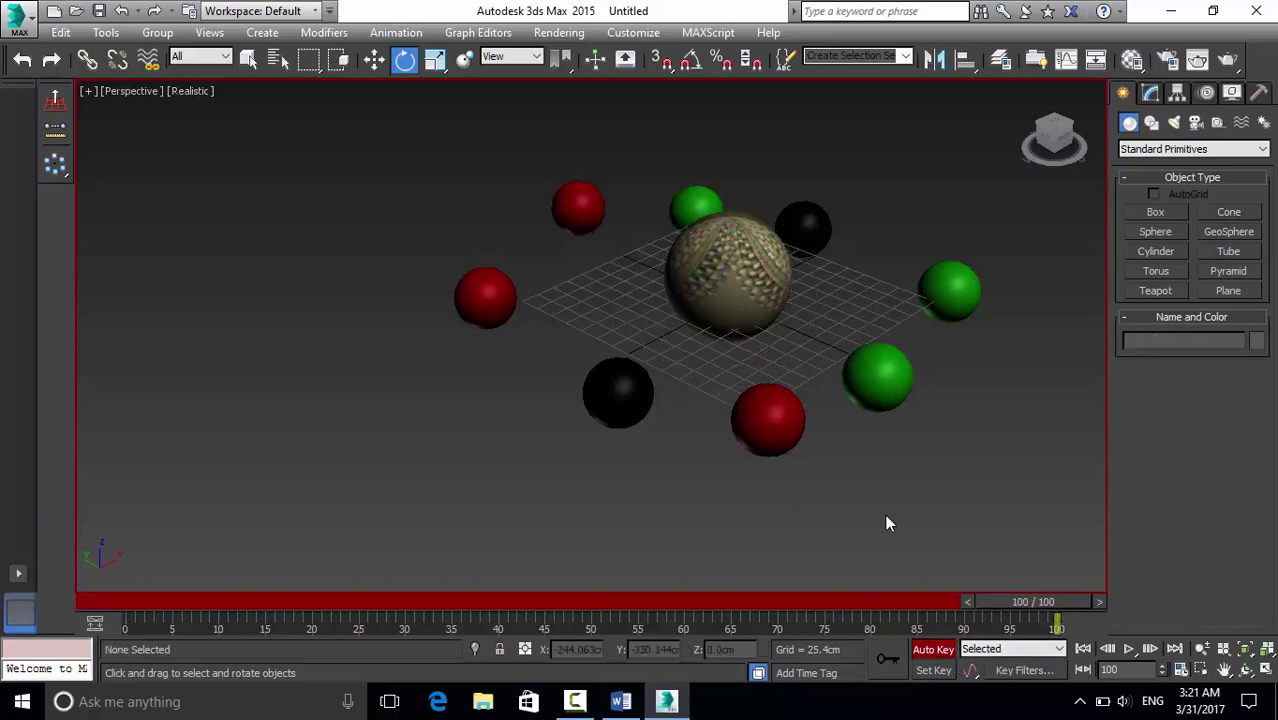
{"action": "left_click", "coordinate": [1128, 649]}
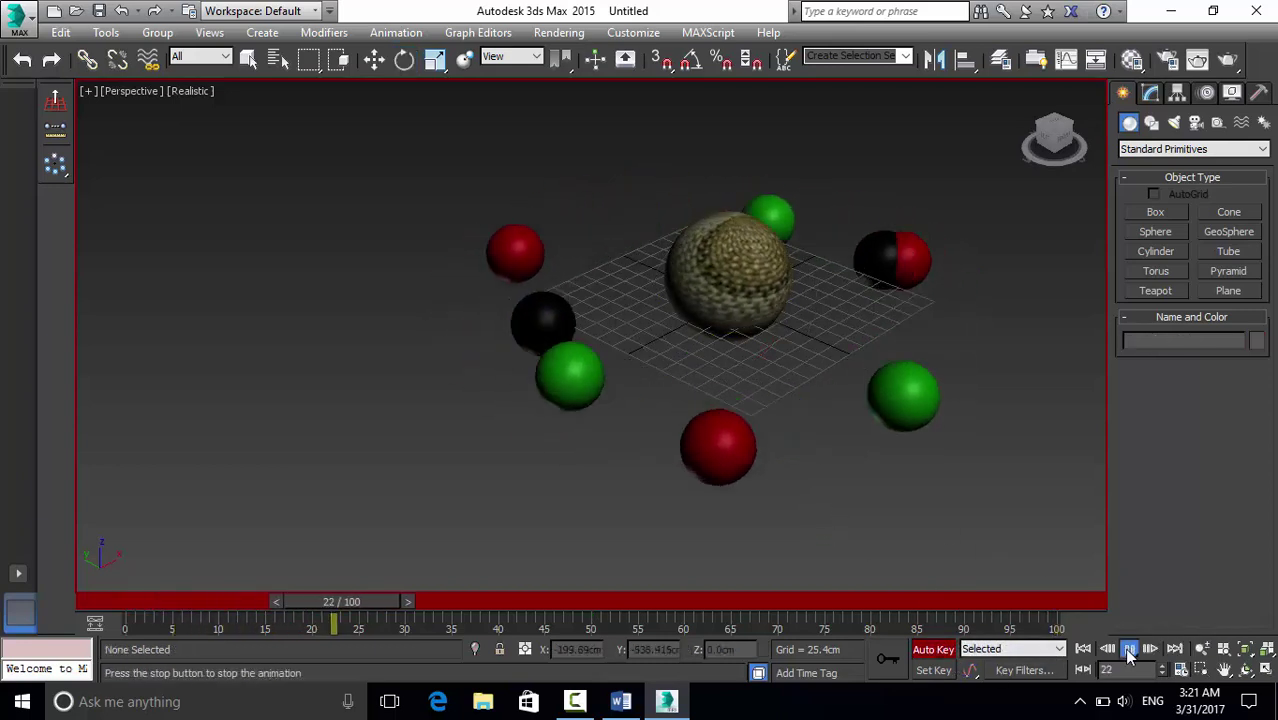